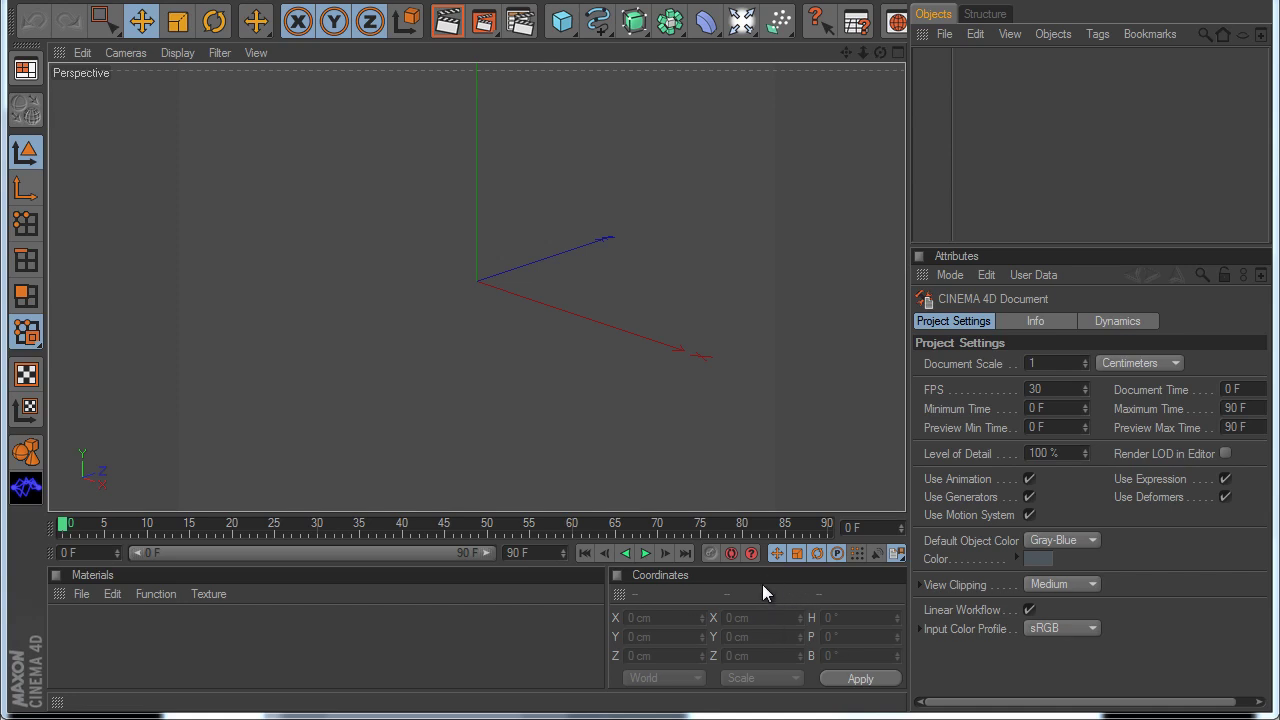
- Switch to Notepad and review the supported sampling rates, bit depths, and WAV, AIFF and Mac sound import notes
{"action": "left_click", "coordinate": [751, 553]}
{"action": "key", "text": "alt+Tab"}
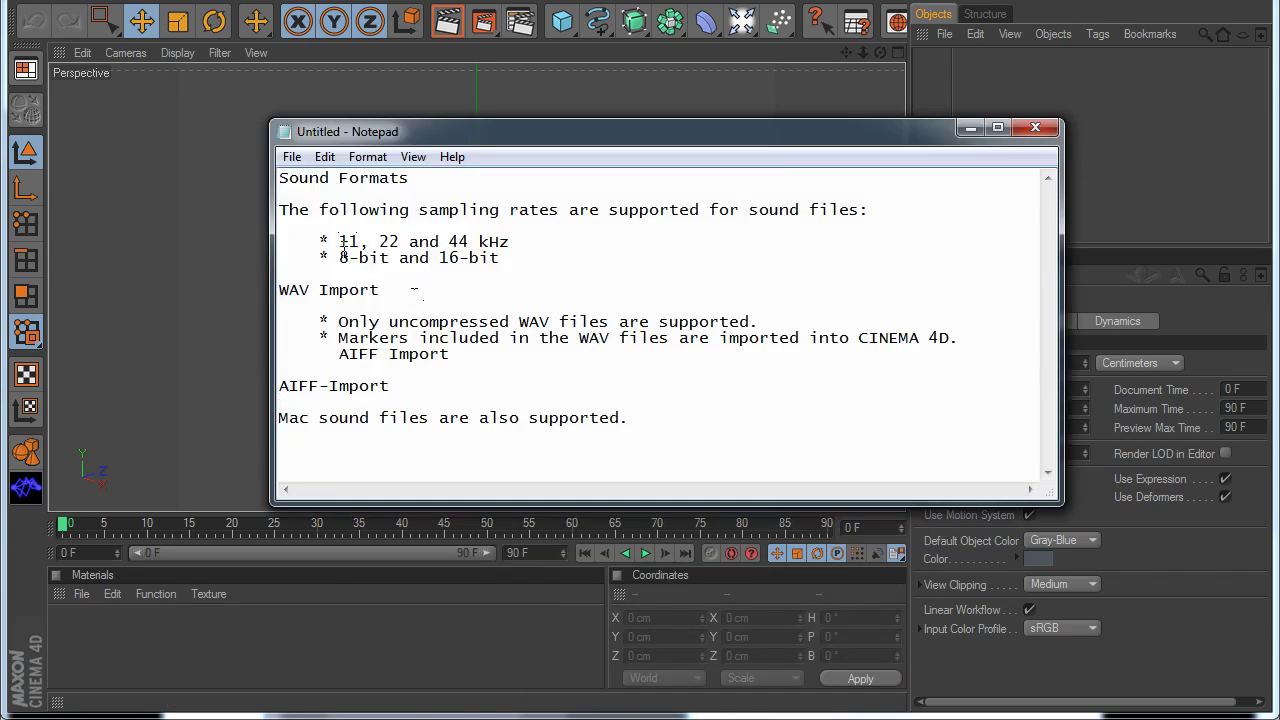
{"action": "left_click_drag", "start_coordinate": [280, 290], "coordinate": [396, 299]}
{"action": "left_click_drag", "start_coordinate": [339, 242], "coordinate": [531, 257]}
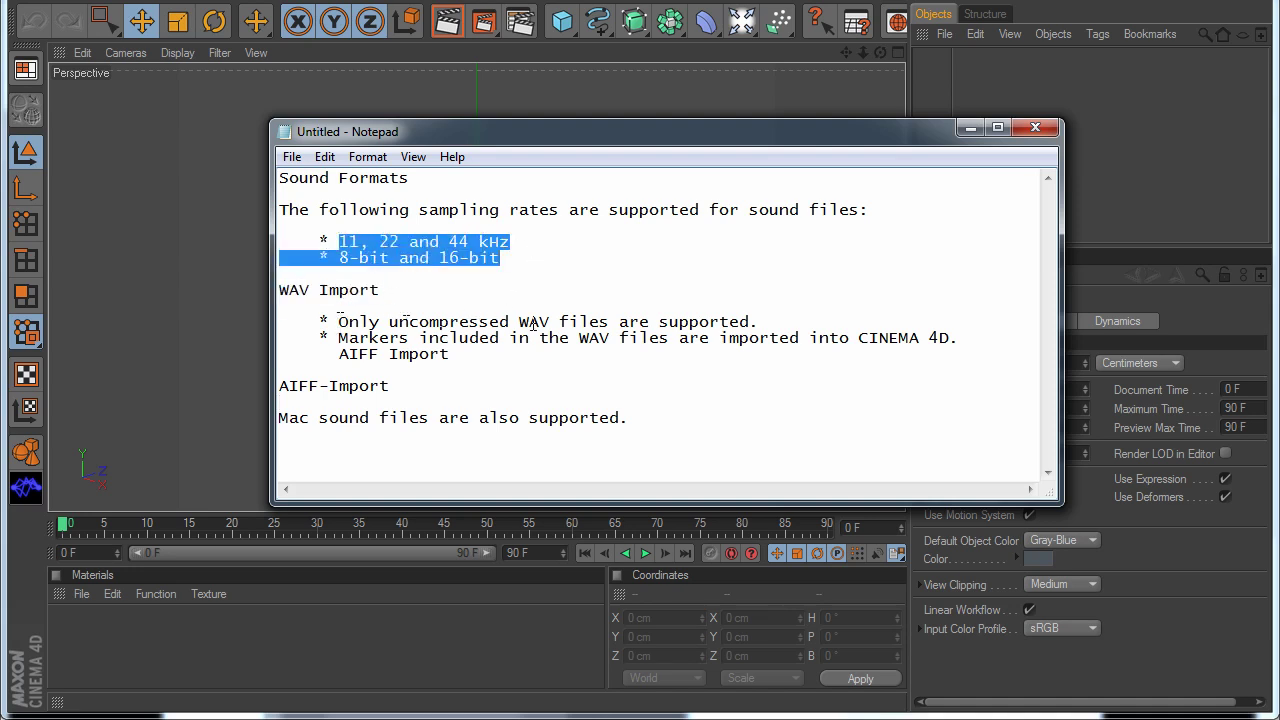
{"action": "left_click_drag", "start_coordinate": [331, 354], "coordinate": [468, 352]}
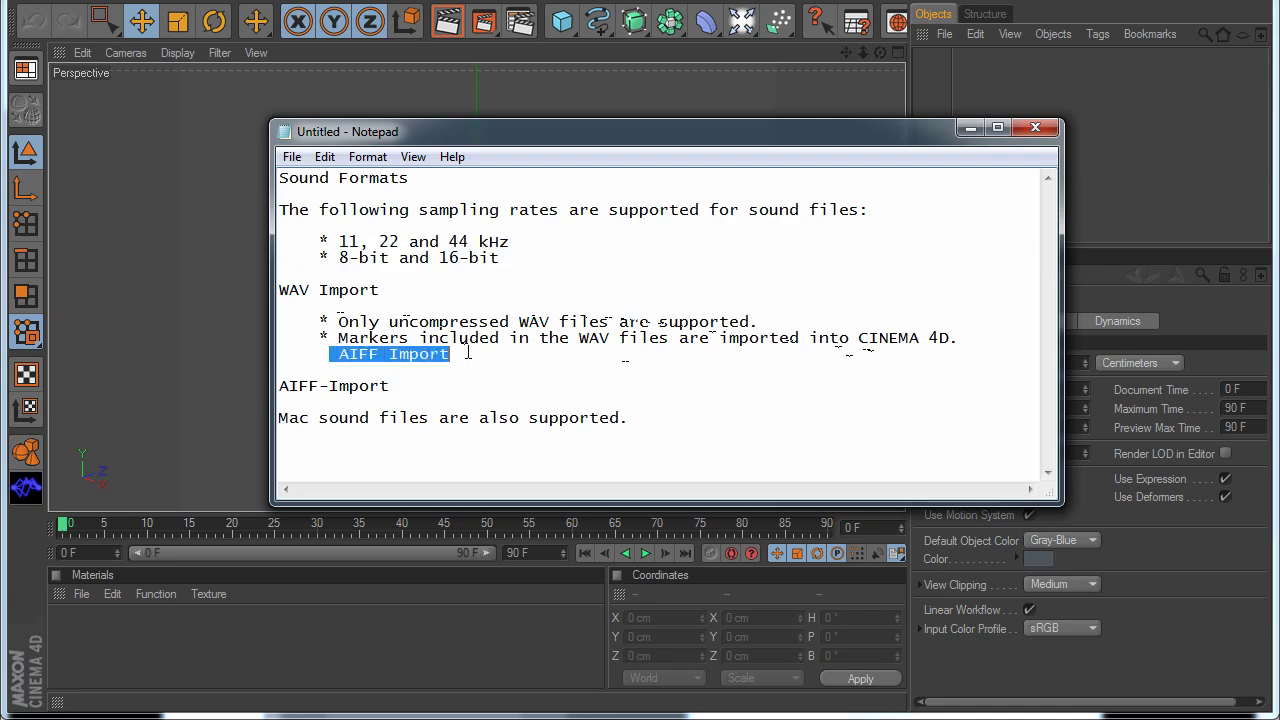
{"action": "left_click_drag", "start_coordinate": [281, 418], "coordinate": [636, 418]}
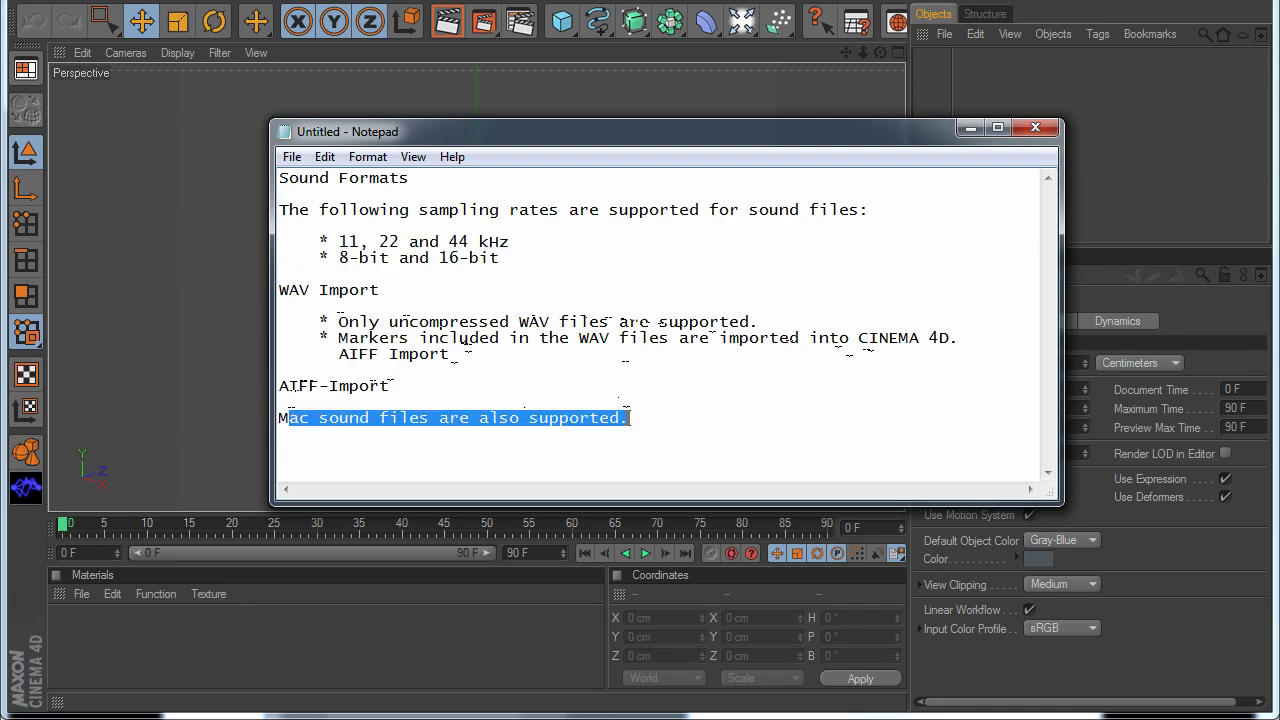
{"action": "left_click", "coordinate": [656, 418]}
{"action": "left_click", "coordinate": [970, 128]}
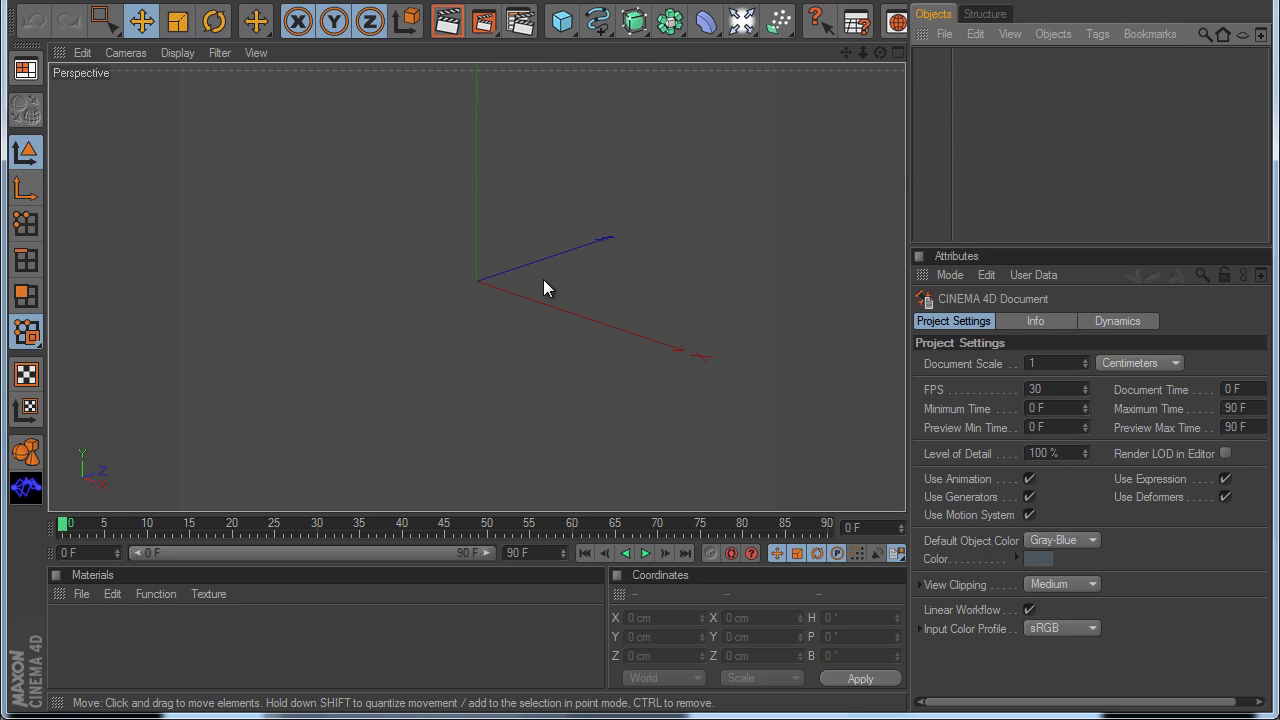
- Add a null object to the scene and rename it Test
{"action": "left_click", "coordinate": [57, 1]}
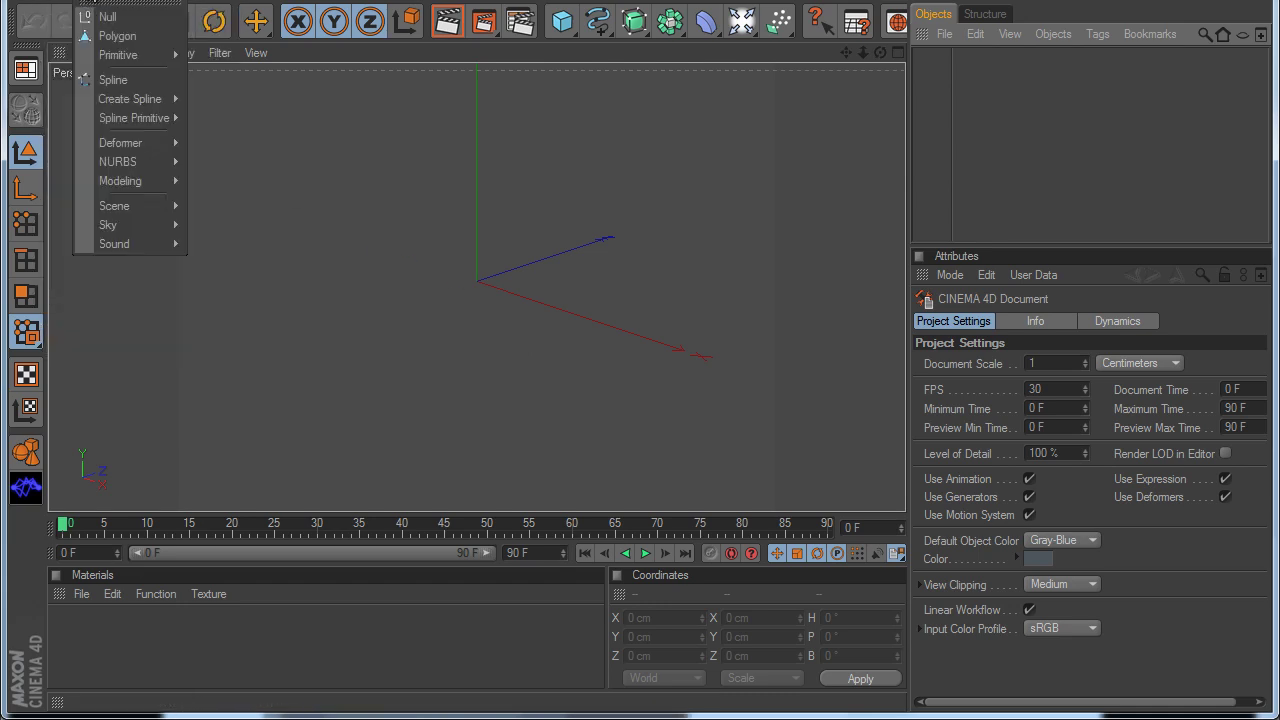
{"action": "left_click", "coordinate": [93, 18]}
{"action": "double_click", "coordinate": [961, 57]}
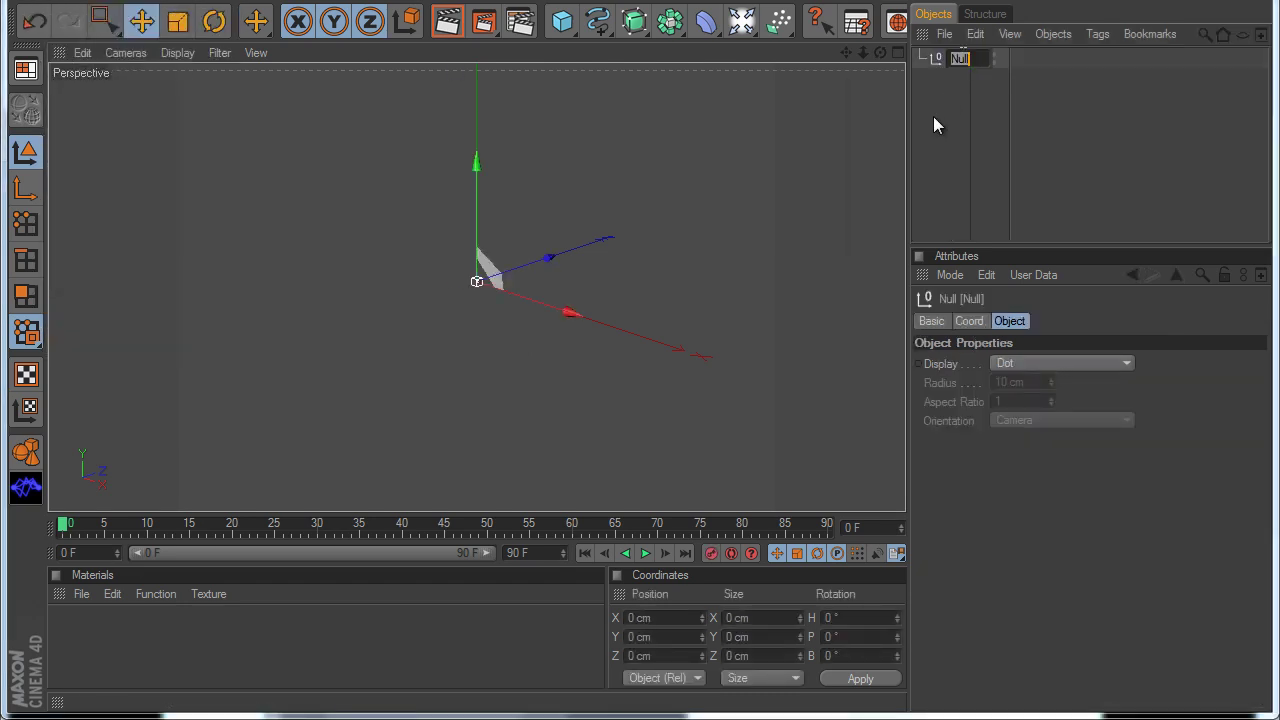
{"action": "type", "text": "Test"}
{"action": "key", "text": "Return"}
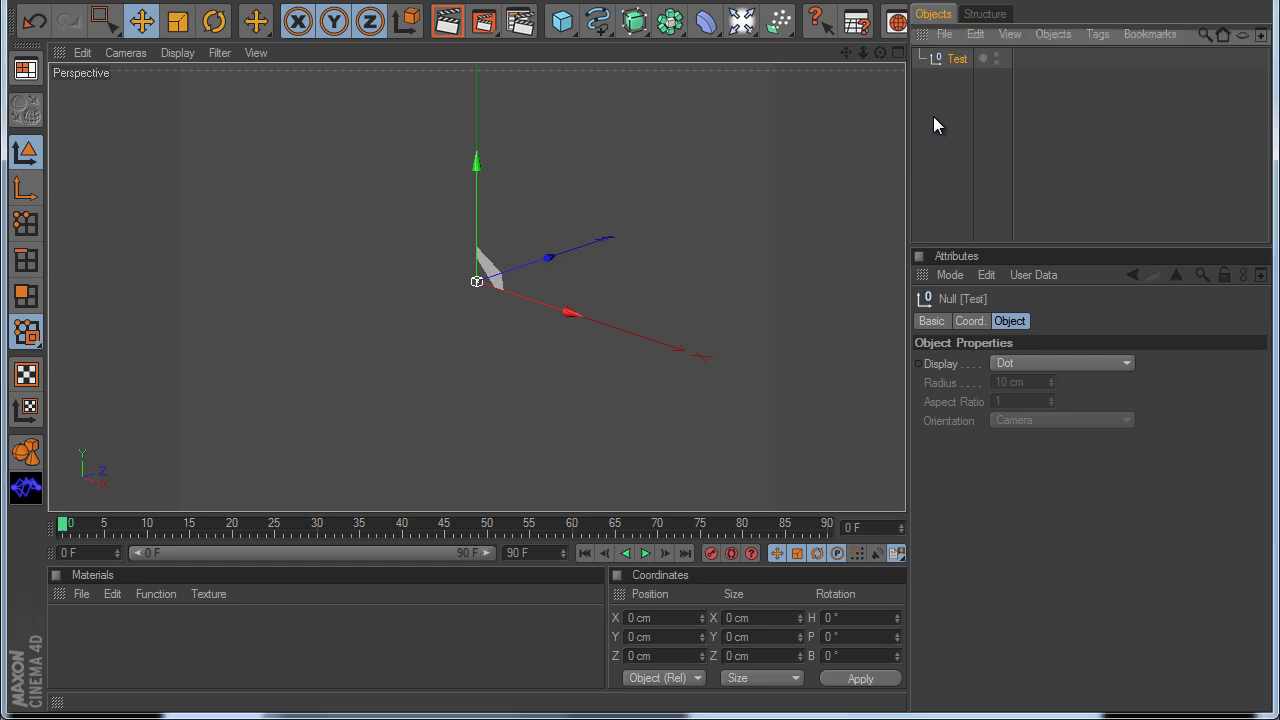
- Add a SoundsFX Python tag to the Test null and load MyHit.aiff from the Sounds folder into it
{"action": "right_click", "coordinate": [943, 61]}
{"action": "mouse_move", "coordinate": [938, 208]}
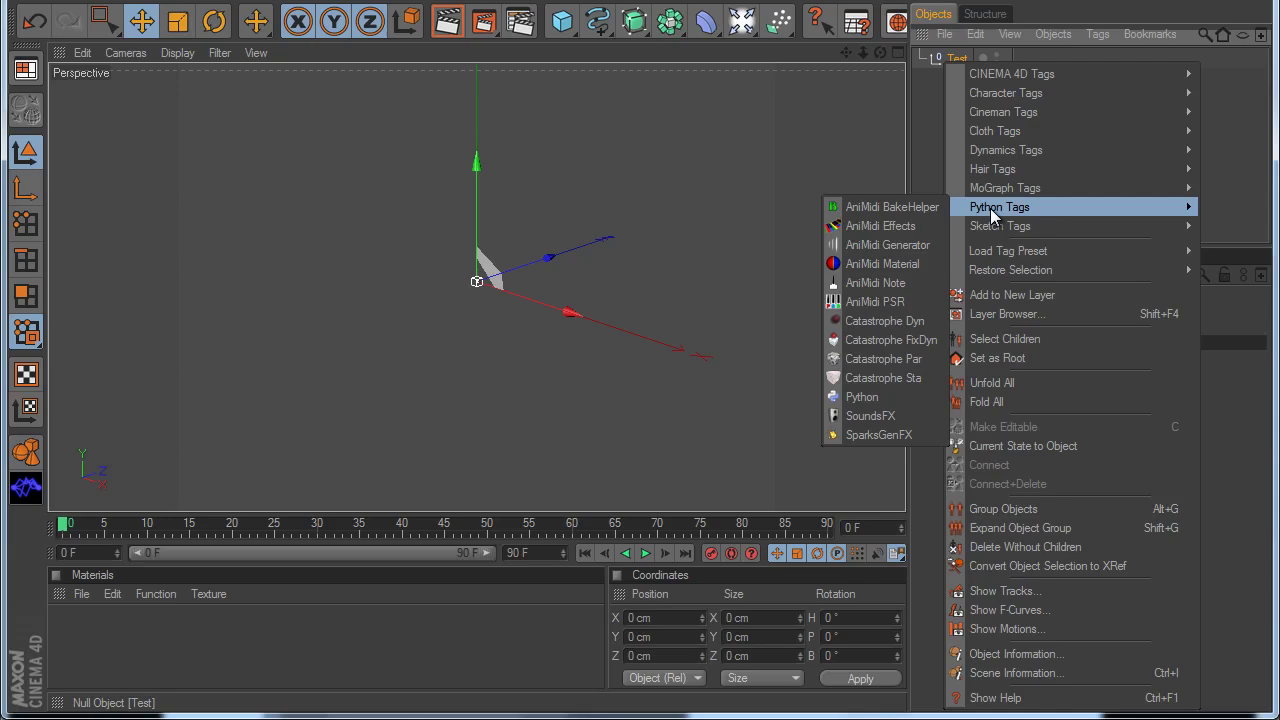
{"action": "left_click", "coordinate": [861, 420]}
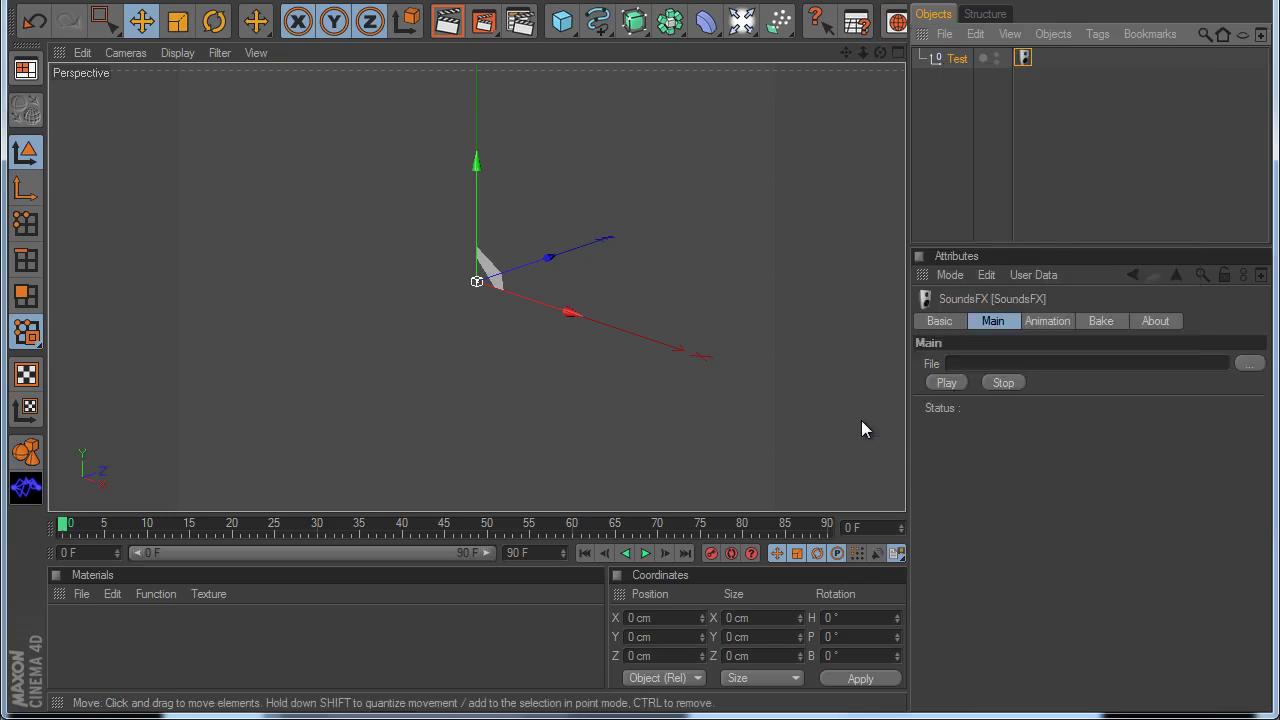
{"action": "left_click", "coordinate": [1248, 368]}
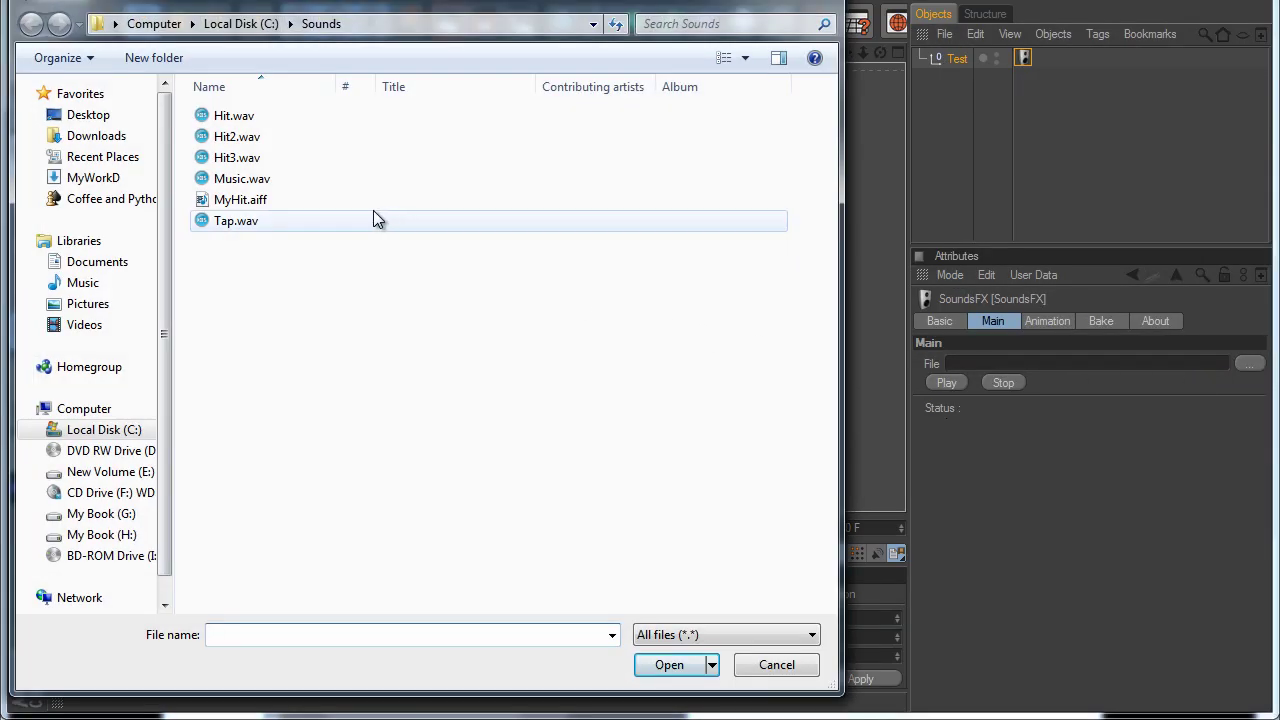
{"action": "double_click", "coordinate": [268, 200]}
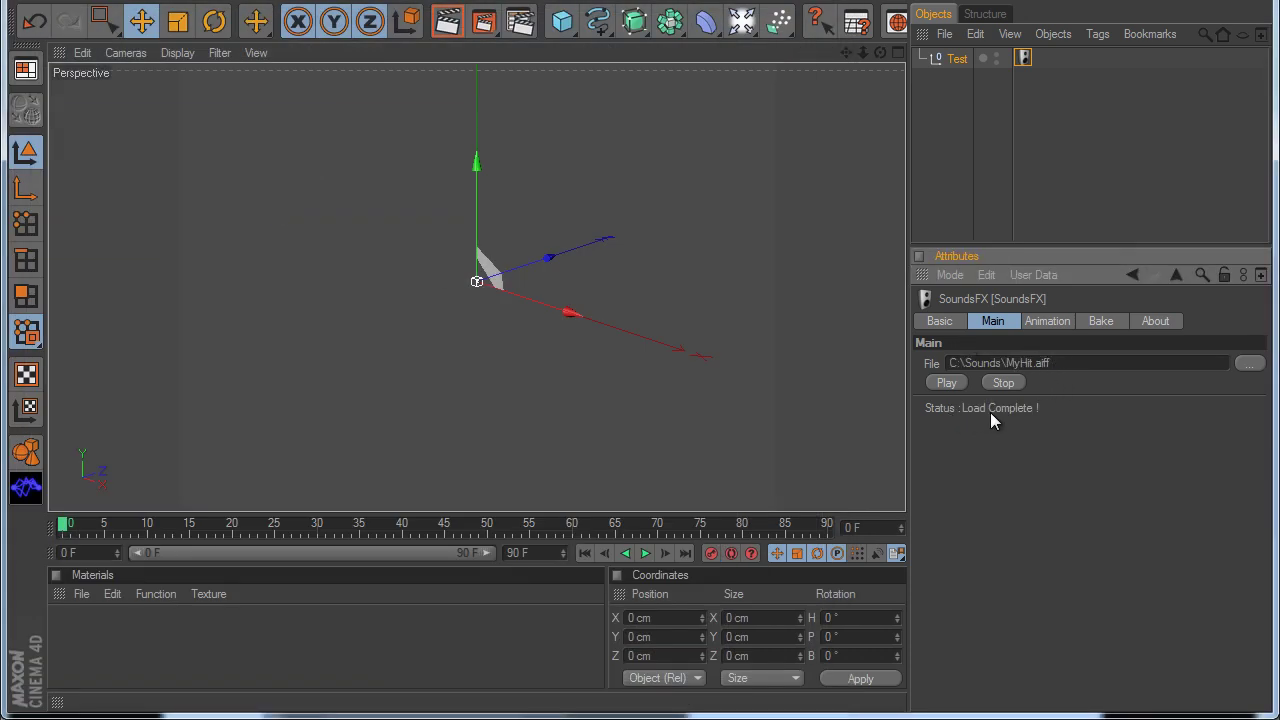
- Try to load Hit2.wav into the SoundsFX tag, and check the supported sampling rates in the Notepad notes
{"action": "left_click", "coordinate": [1249, 364]}
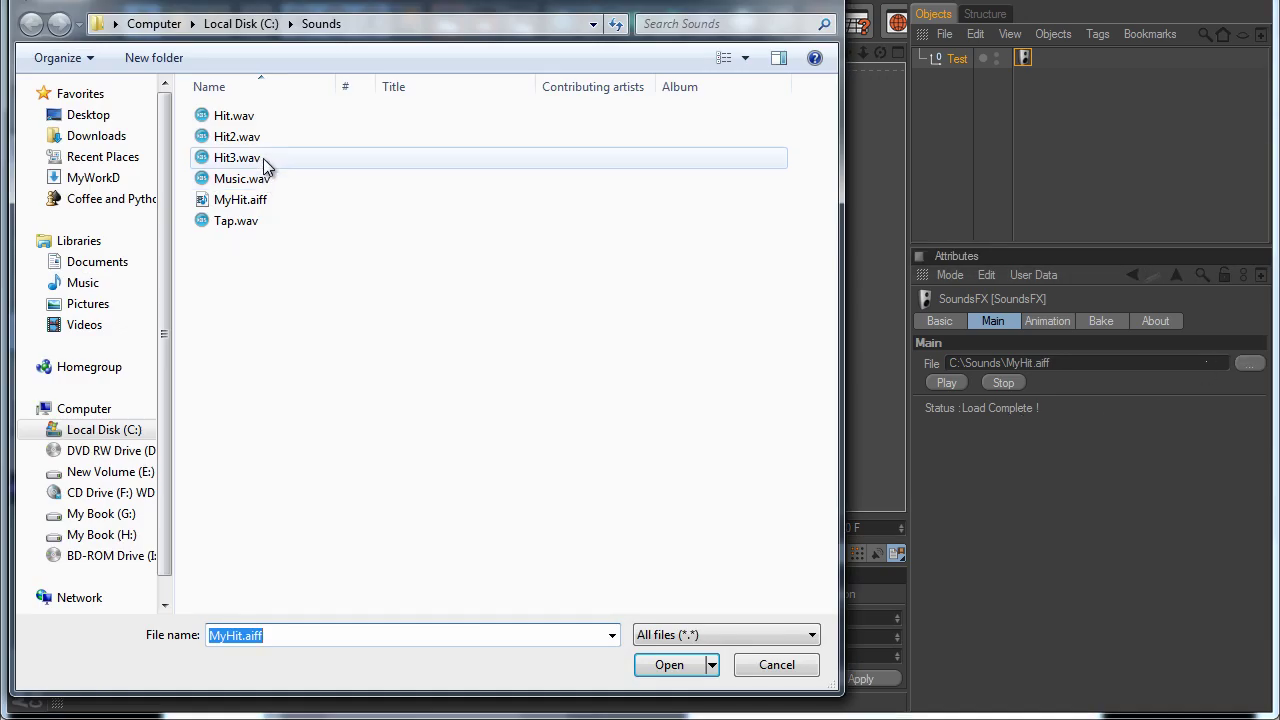
{"action": "double_click", "coordinate": [266, 140]}
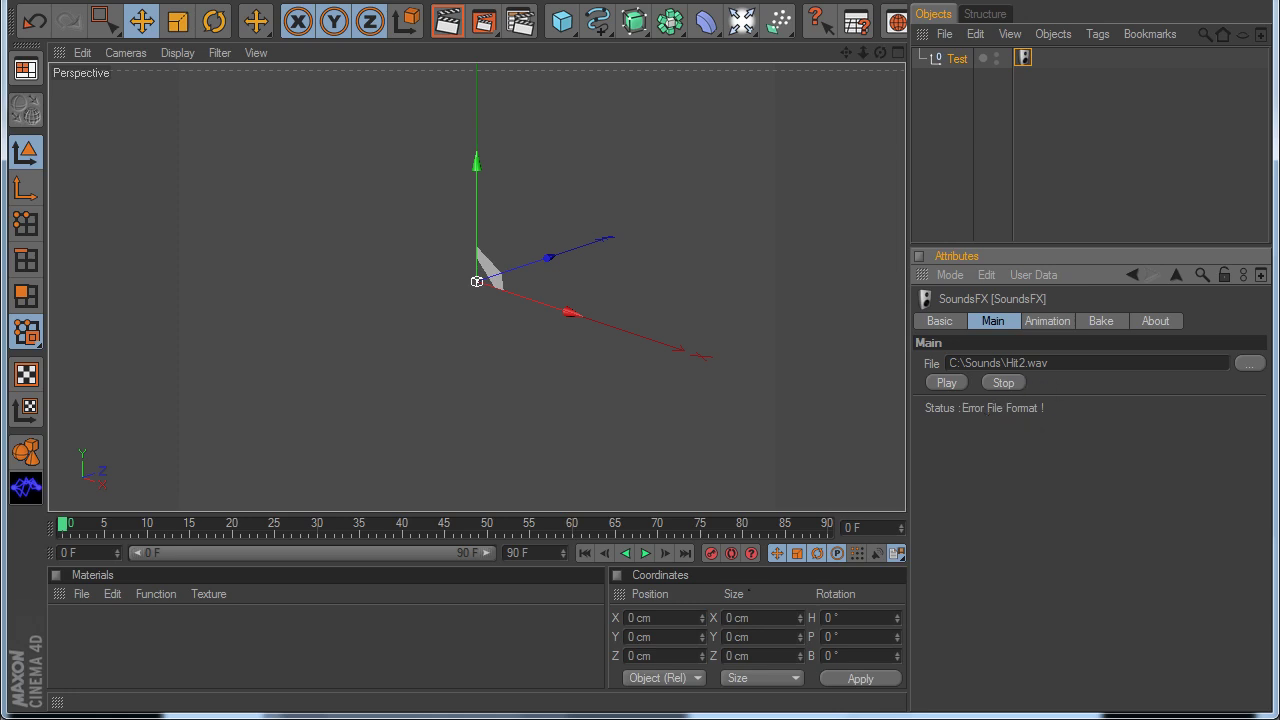
{"action": "key", "text": "alt+Tab"}
{"action": "left_click_drag", "start_coordinate": [332, 243], "coordinate": [518, 272]}
{"action": "left_click", "coordinate": [970, 128]}
- Replace the SoundsFX tag's sound file with MyHit.aiff from the Sounds folder
{"action": "left_click", "coordinate": [1246, 364]}
{"action": "left_click", "coordinate": [292, 200]}
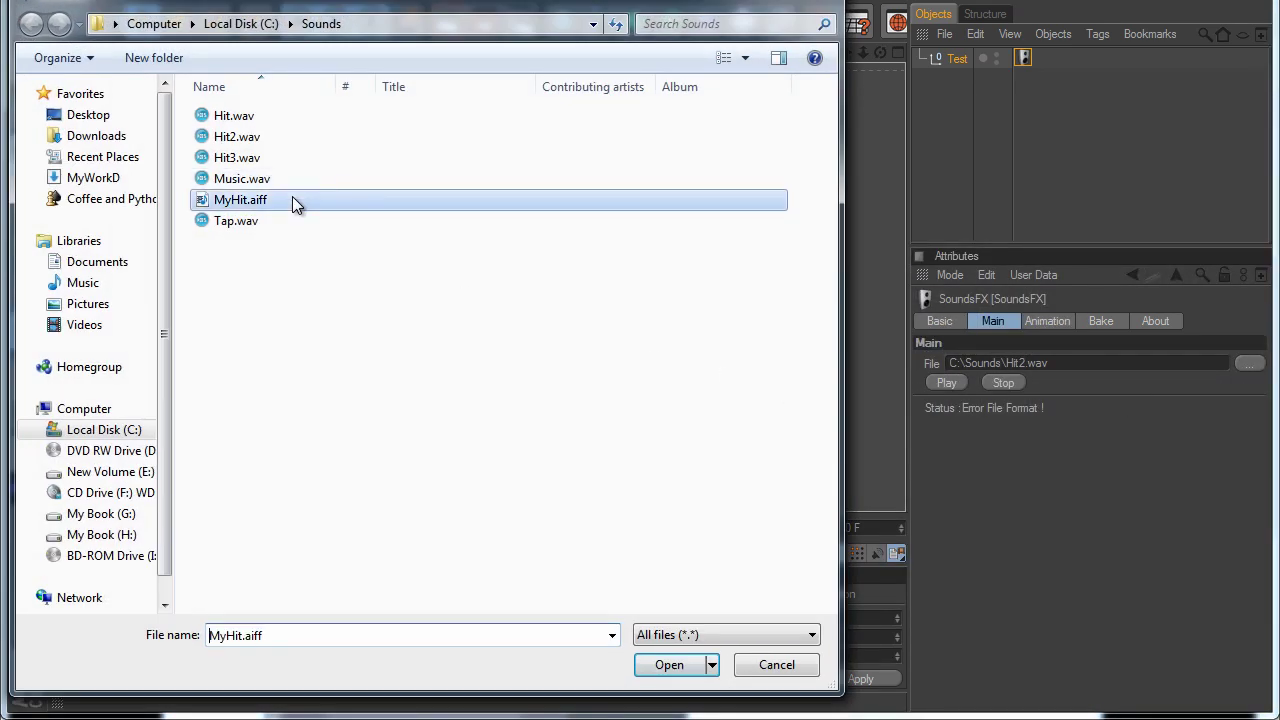
{"action": "double_click", "coordinate": [292, 200]}
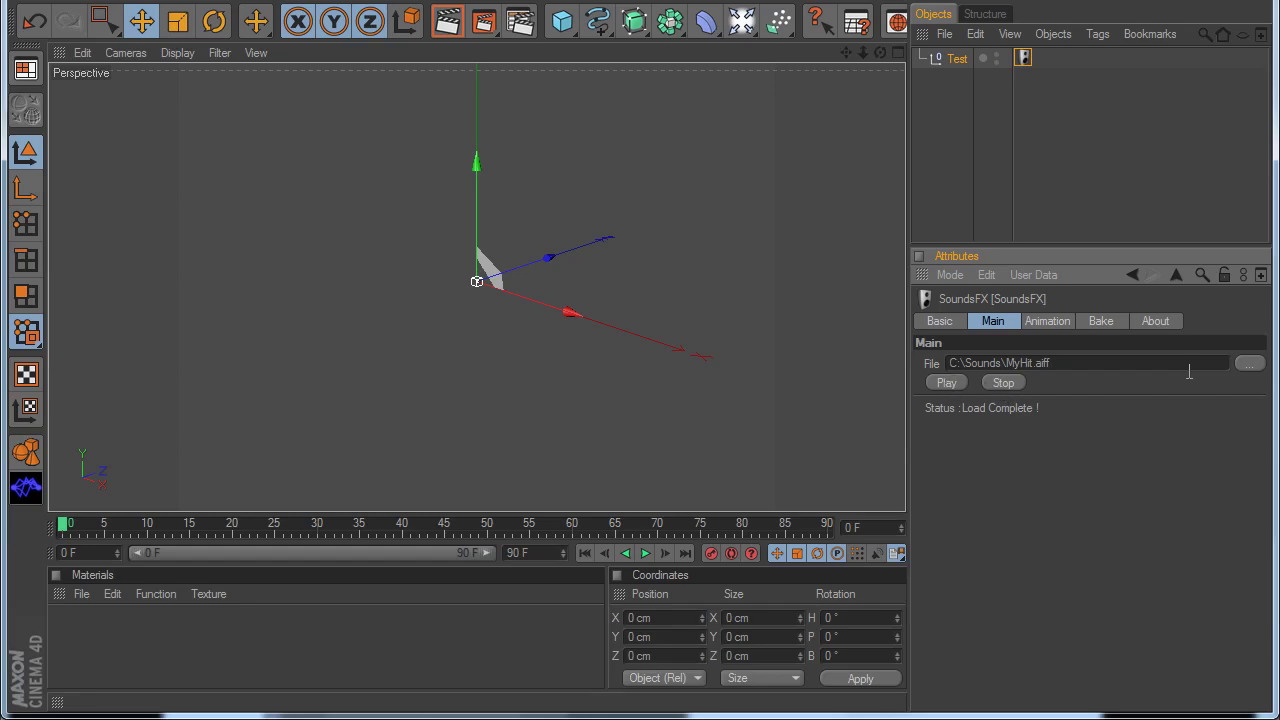
- Load Music.wav into the SoundsFX tag and switch the file back to MyHit.aiff
{"action": "left_click", "coordinate": [1250, 364]}
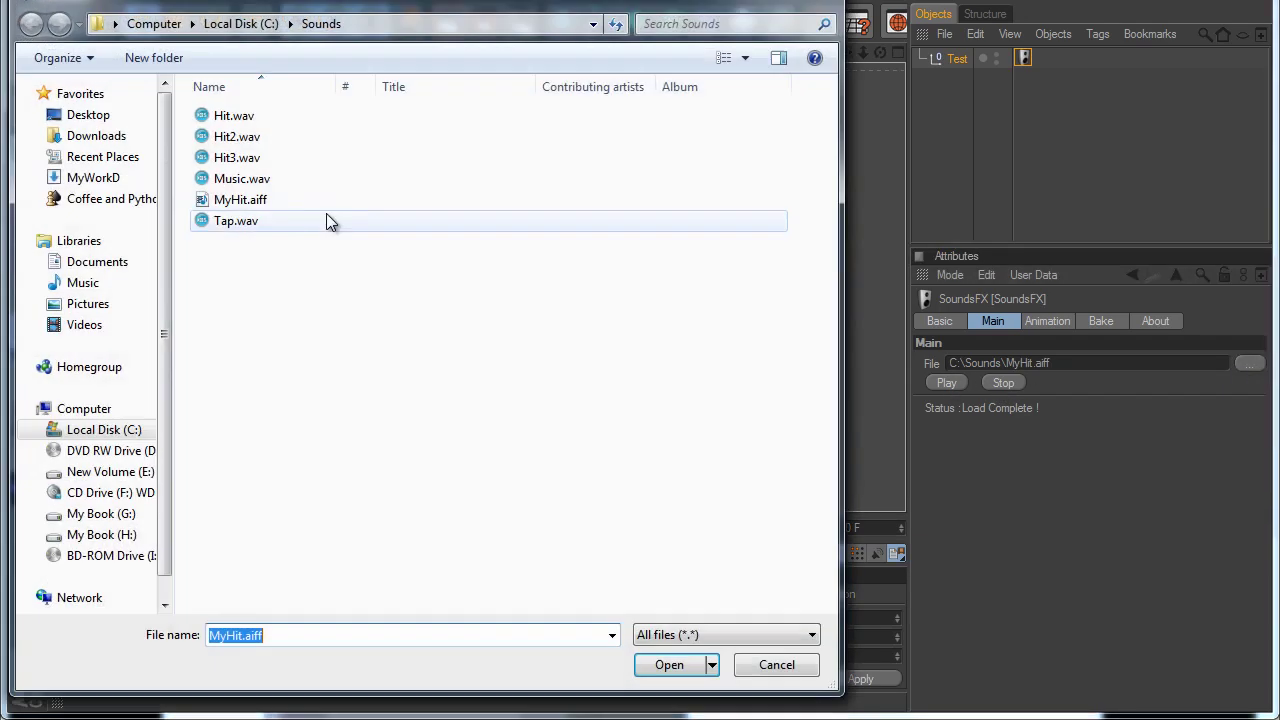
{"action": "double_click", "coordinate": [266, 190]}
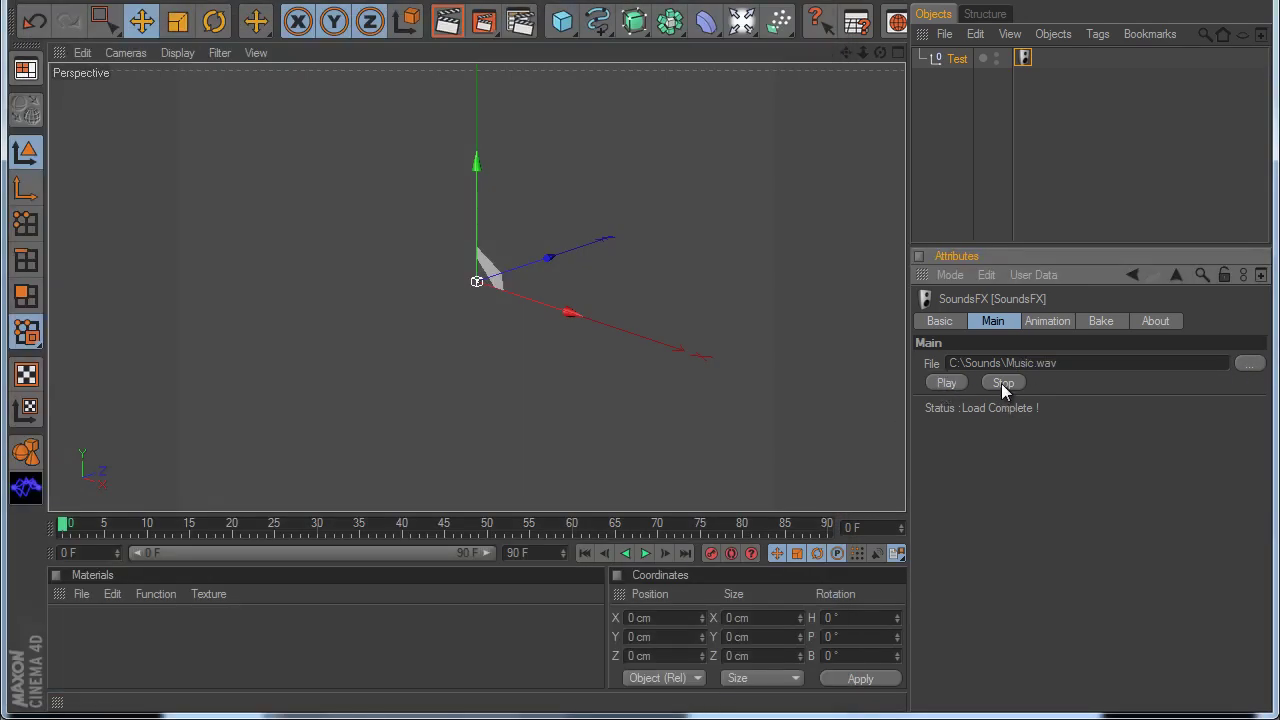
{"action": "left_click", "coordinate": [1248, 363]}
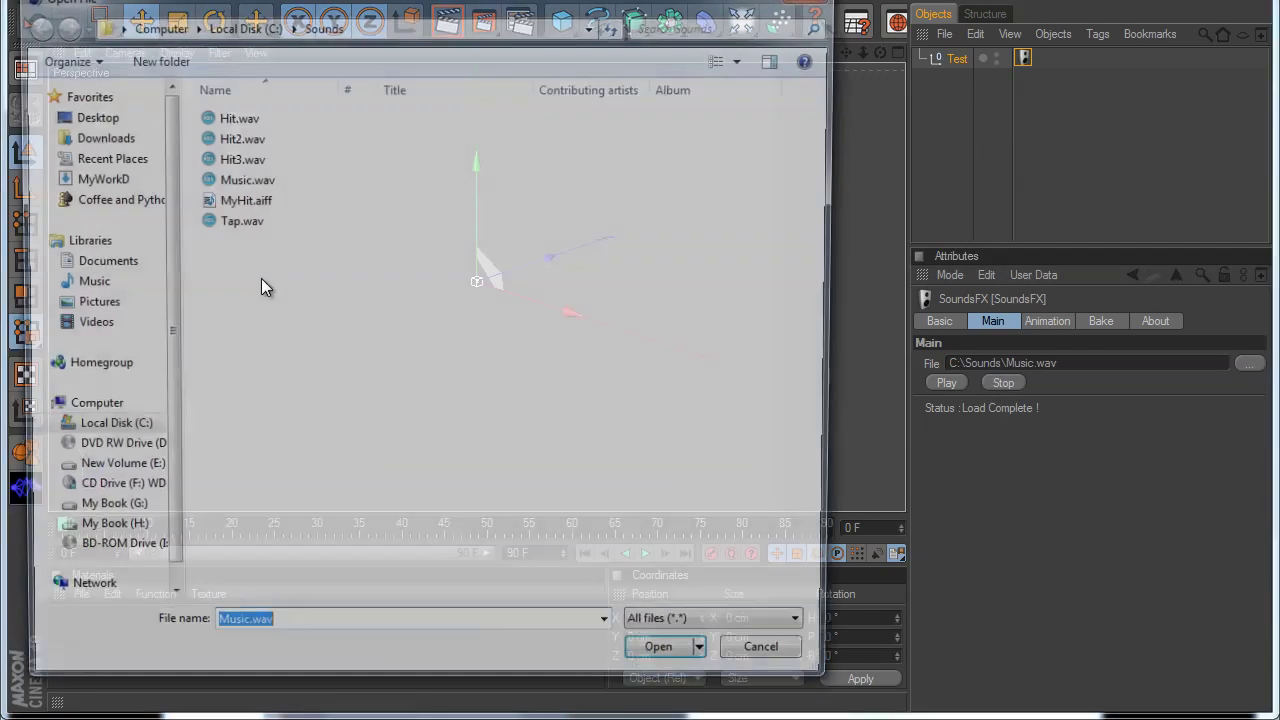
{"action": "double_click", "coordinate": [266, 201]}
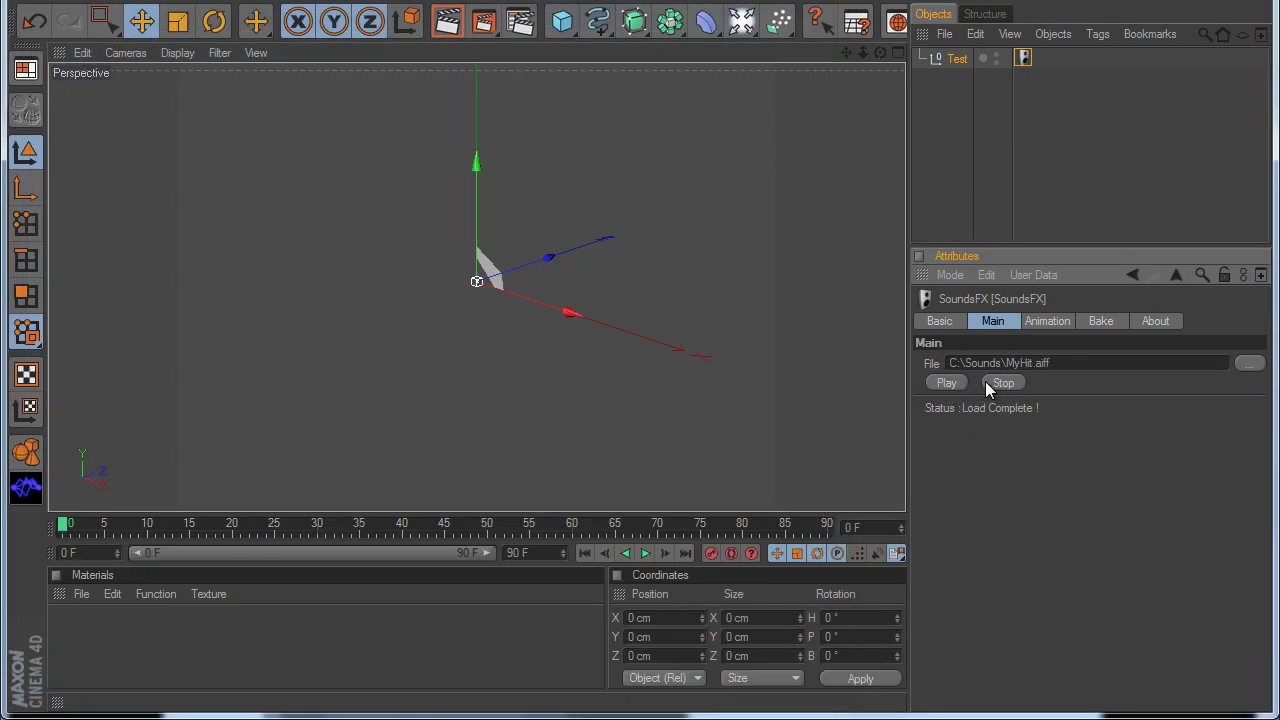
- Choose Free as the SoundsFX tag's animation mode and set its Start to frame 10
{"action": "left_click", "coordinate": [1036, 327]}
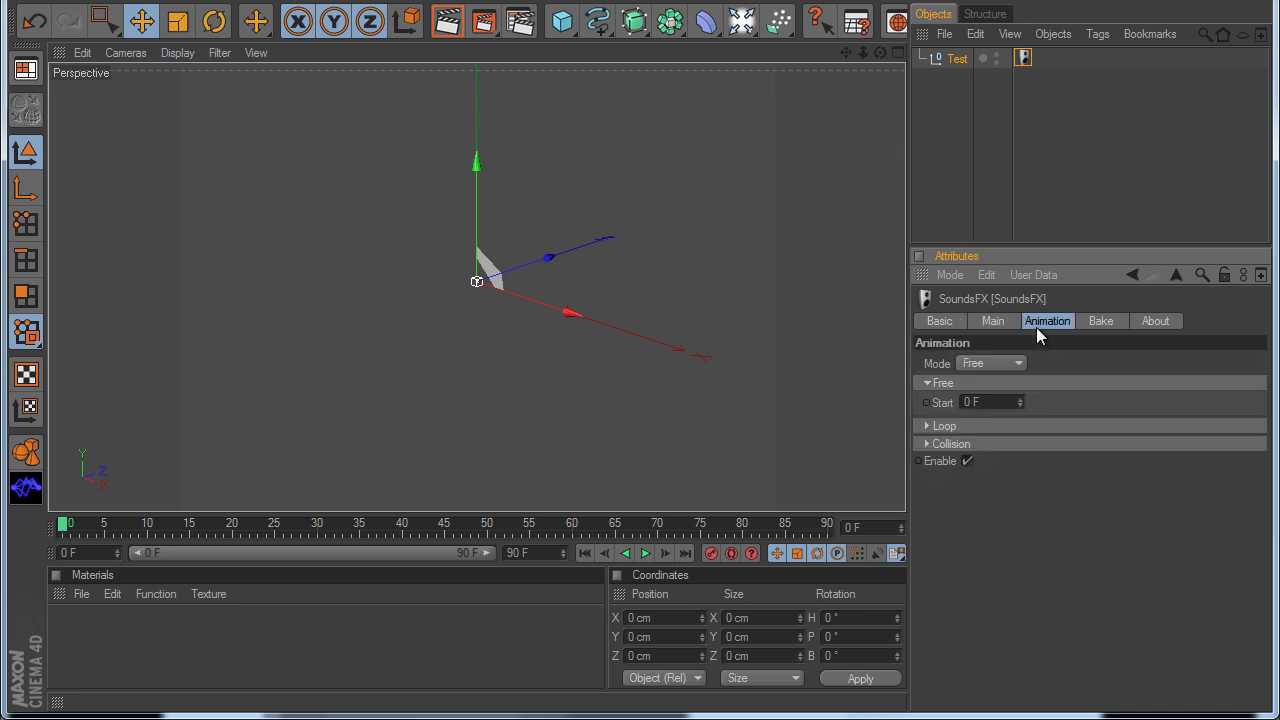
{"action": "left_click", "coordinate": [924, 383]}
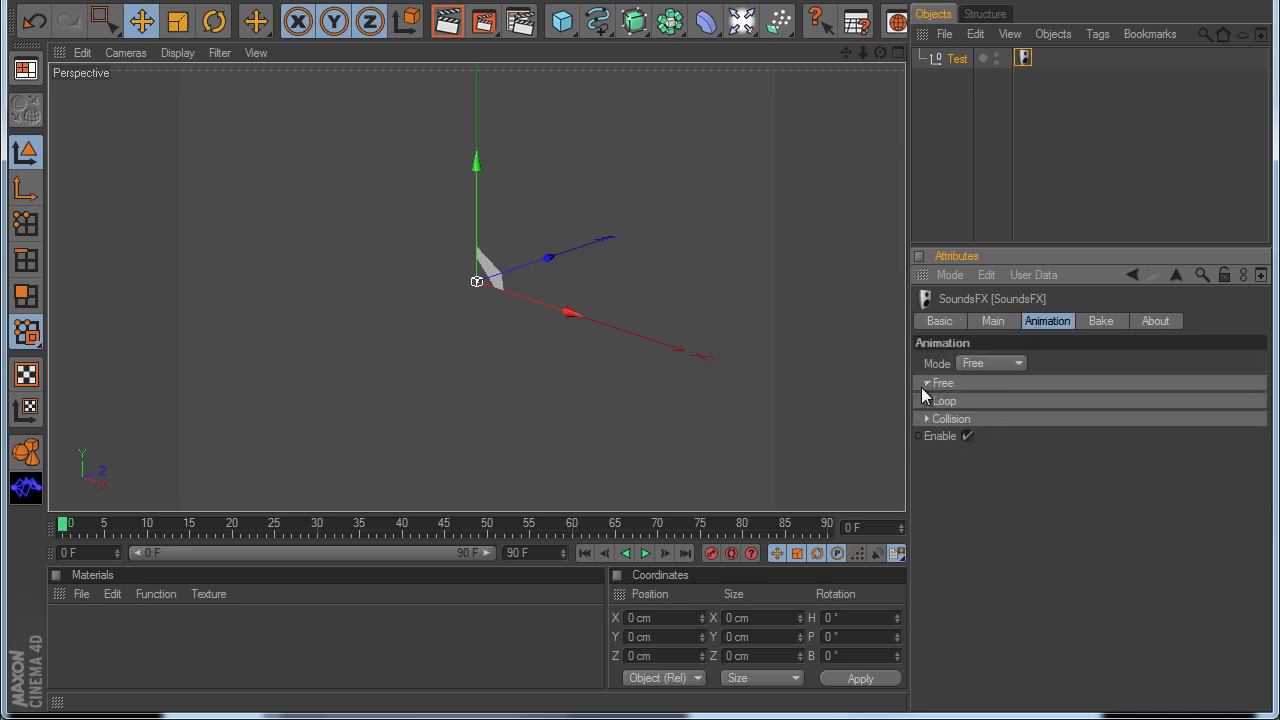
{"action": "left_click", "coordinate": [968, 364]}
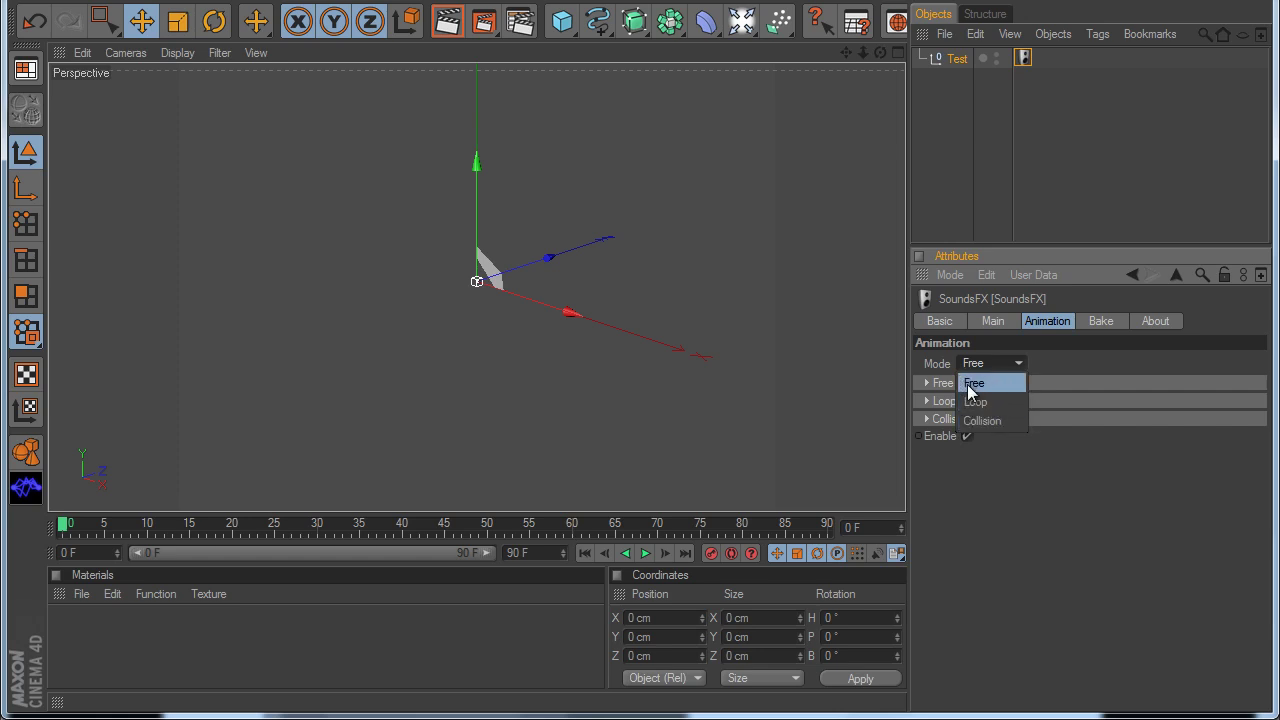
{"action": "left_click", "coordinate": [967, 384]}
{"action": "left_click", "coordinate": [928, 383]}
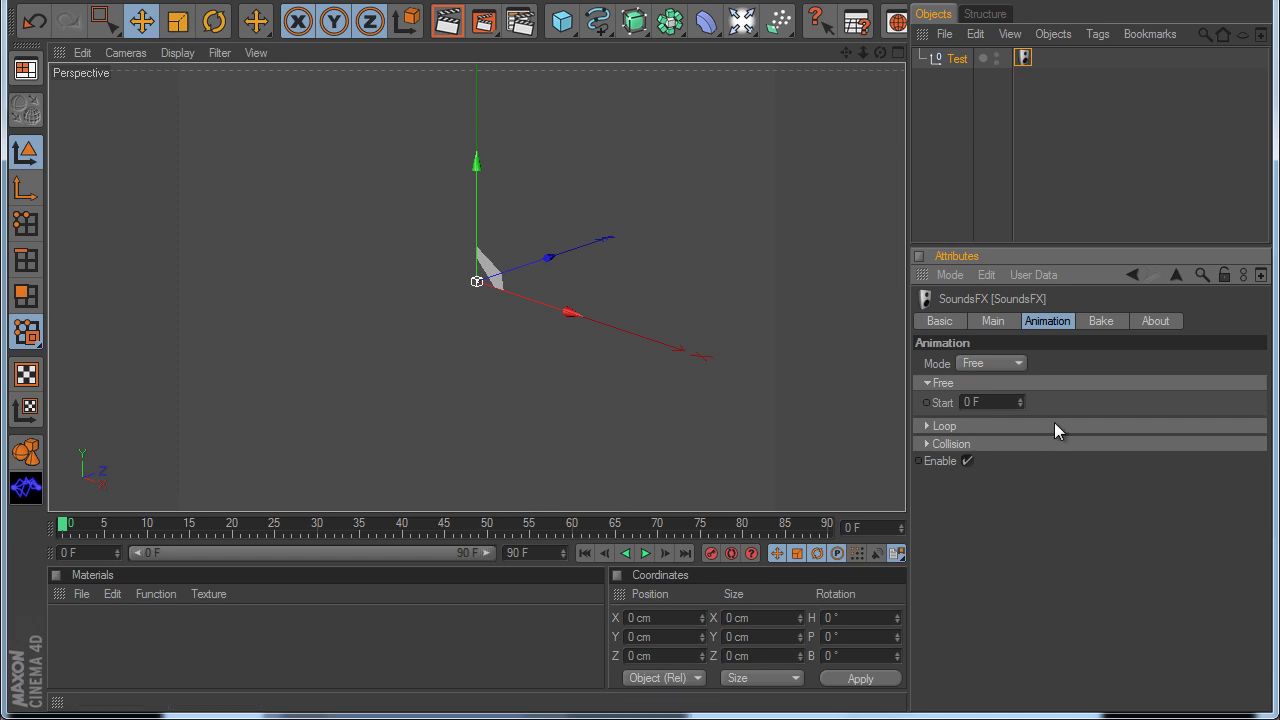
{"action": "left_click", "coordinate": [985, 402]}
{"action": "type", "text": "10"}
{"action": "key", "text": "Return"}
- Play the animation to hear the sound, stop it and return to frame 0
{"action": "left_click", "coordinate": [645, 553]}
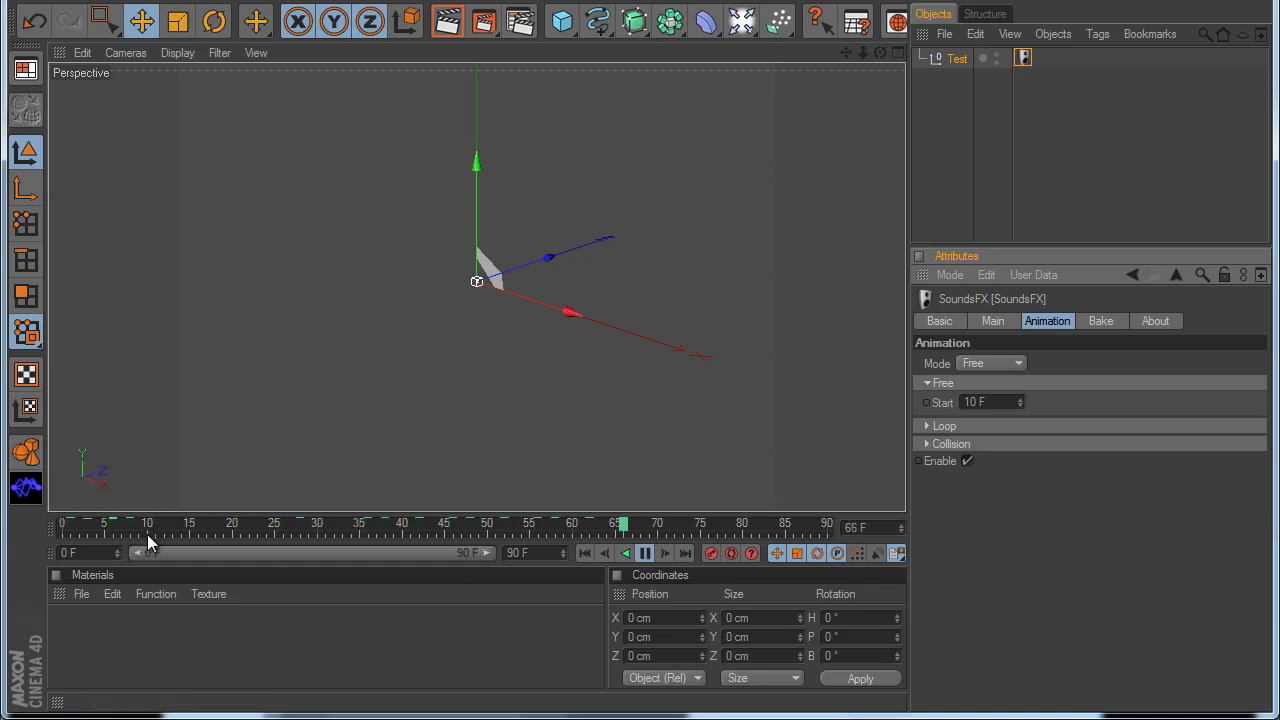
{"action": "left_click", "coordinate": [645, 553]}
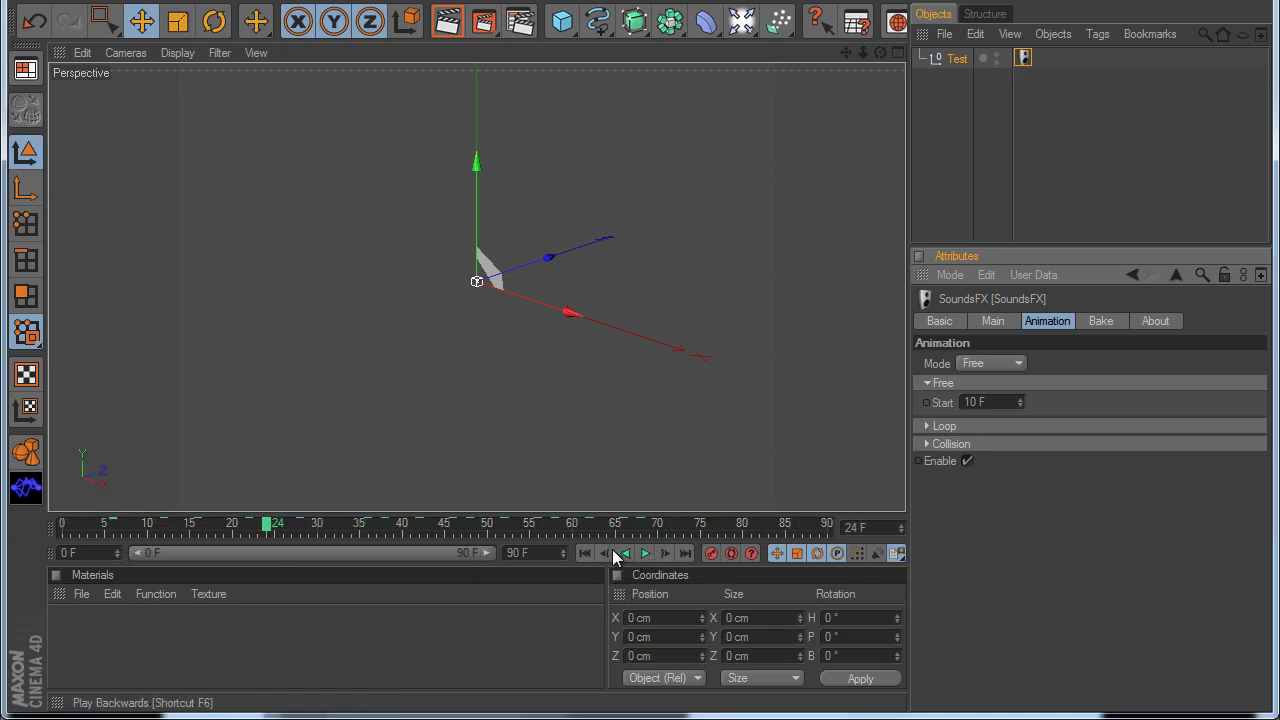
{"action": "left_click", "coordinate": [584, 553]}
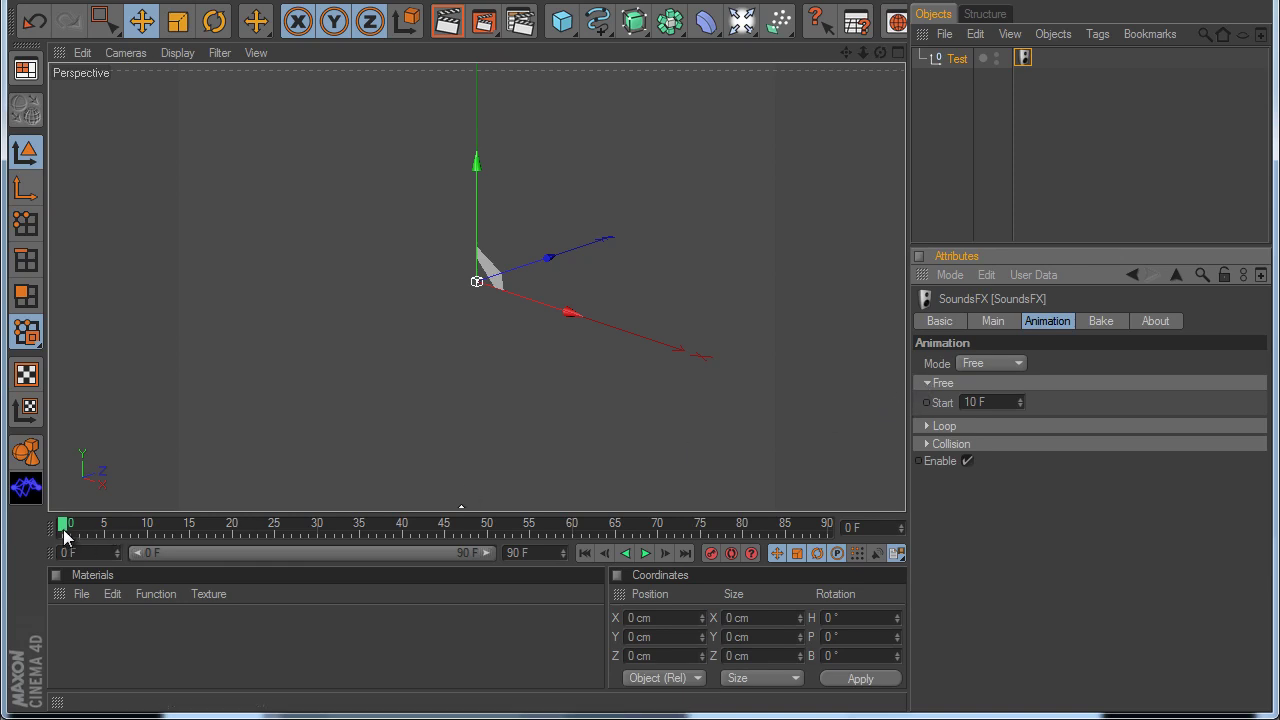
- Go to frame 9 and set a keyframe on the SoundsFX tag's Start value of 10 F
{"action": "left_click_drag", "start_coordinate": [70, 538], "coordinate": [147, 530]}
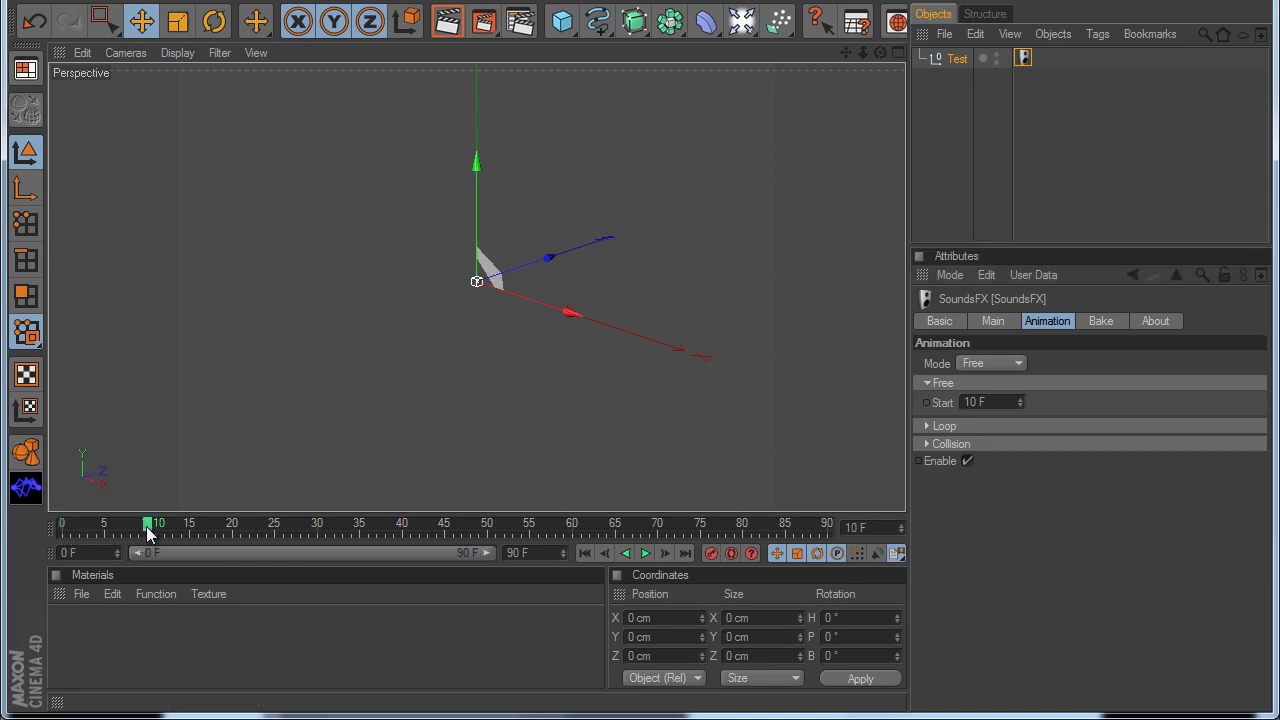
{"action": "left_click", "coordinate": [605, 554]}
{"action": "left_click", "coordinate": [925, 403]}
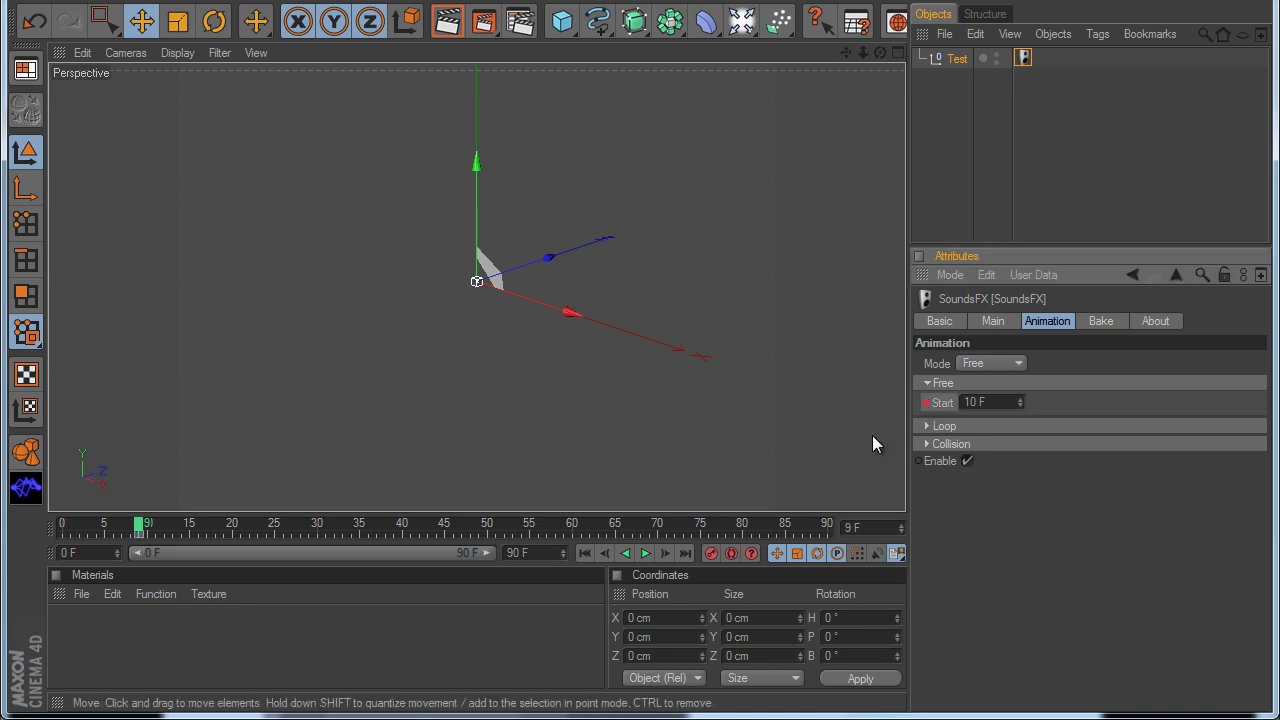
- Go to frame 29, set the SoundsFX tag's Start to frame 30 and add a keyframe for it
{"action": "left_click_drag", "start_coordinate": [137, 531], "coordinate": [317, 553]}
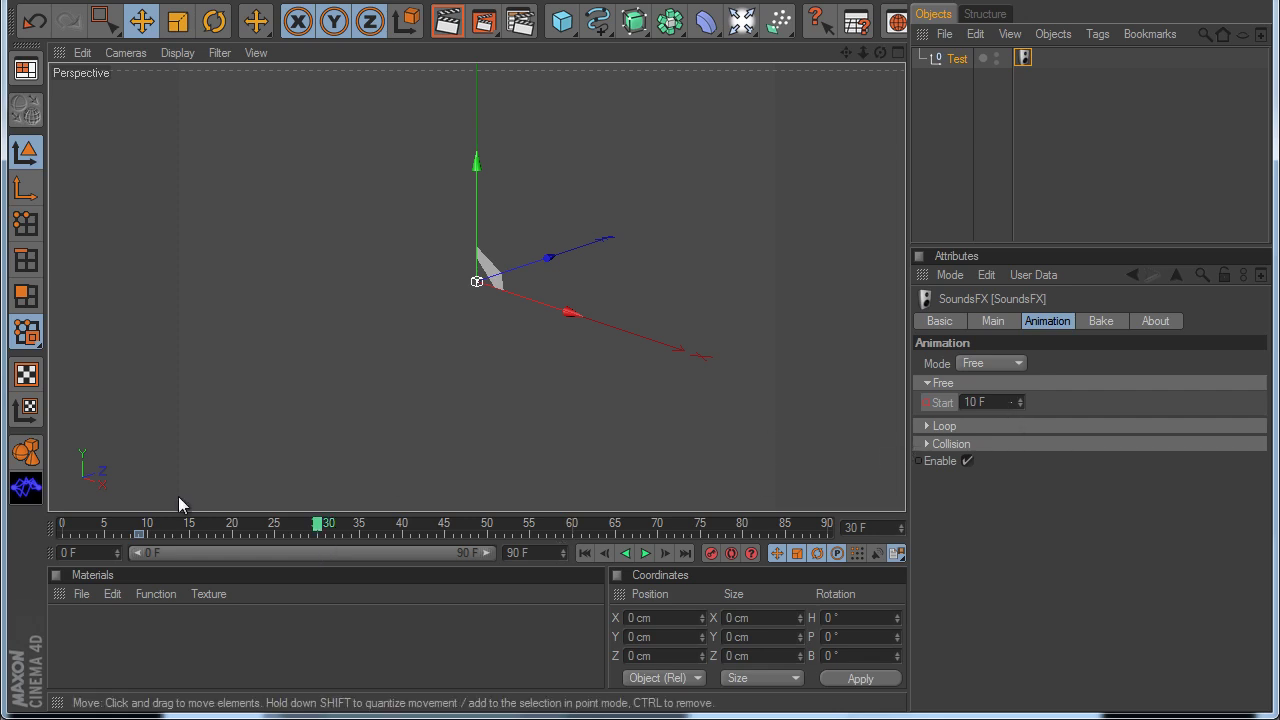
{"action": "left_click", "coordinate": [604, 553]}
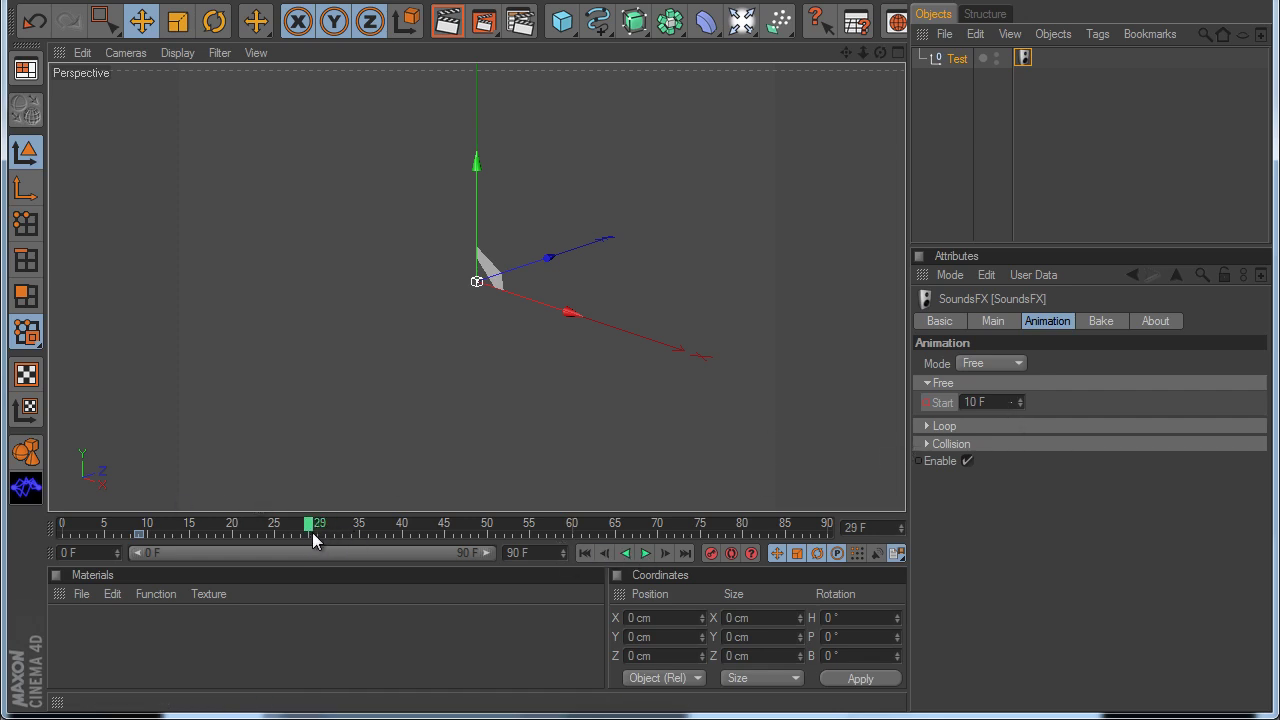
{"action": "left_click", "coordinate": [975, 402]}
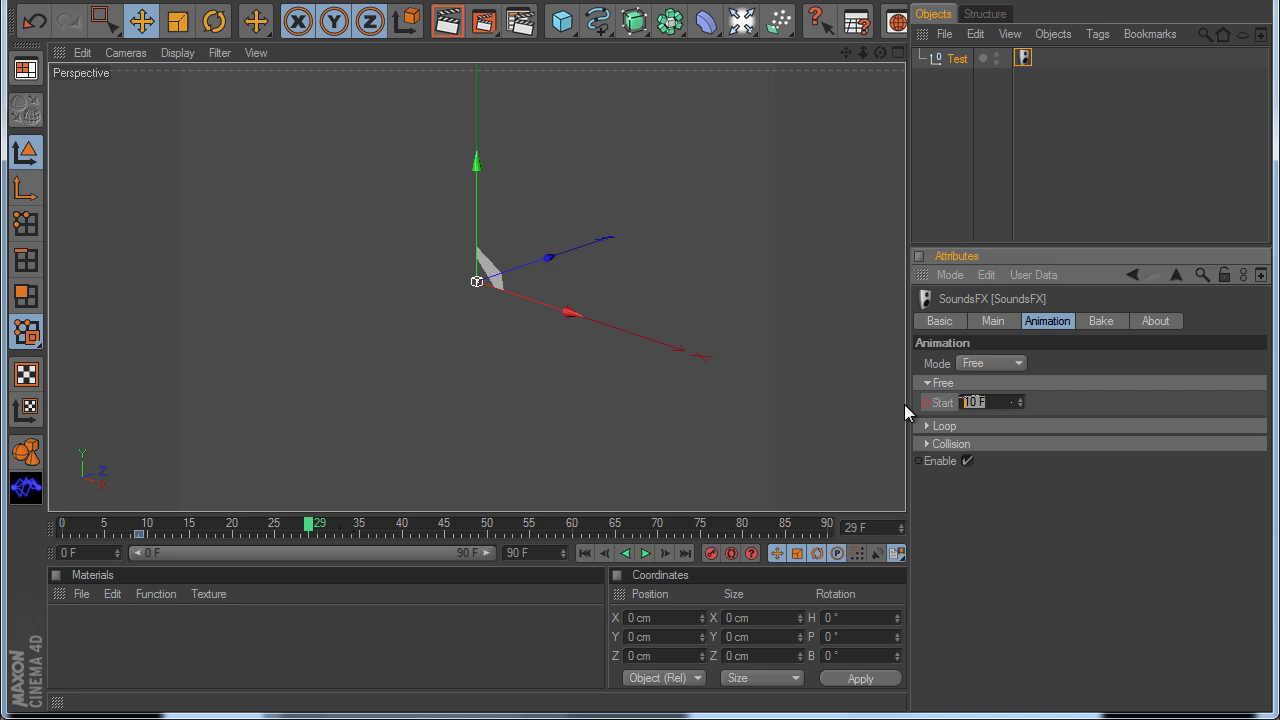
{"action": "type", "text": "30"}
{"action": "key", "text": "Return"}
{"action": "right_click", "coordinate": [941, 413]}
{"action": "mouse_move", "coordinate": [1000, 418]}
{"action": "left_click", "coordinate": [1150, 421]}
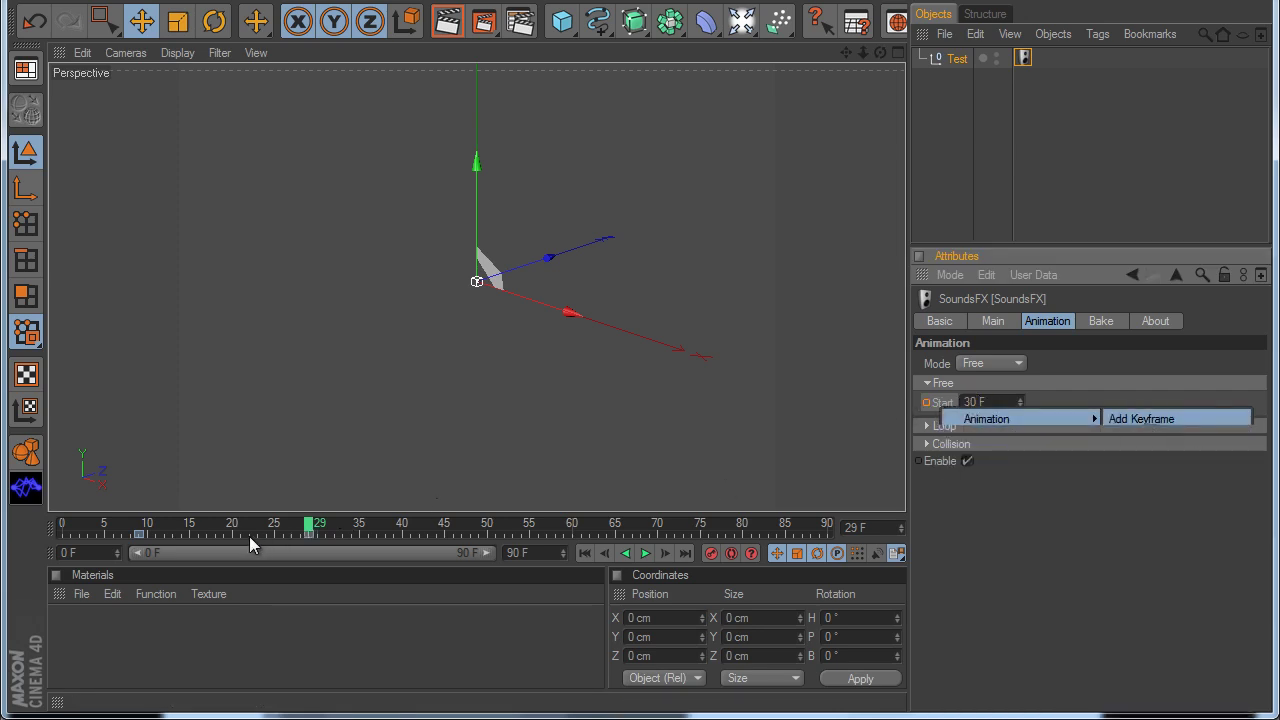
- Go to frame 49, set the SoundsFX tag's Start to frame 50 and add a keyframe for it
{"action": "left_click_drag", "start_coordinate": [440, 530], "coordinate": [484, 536]}
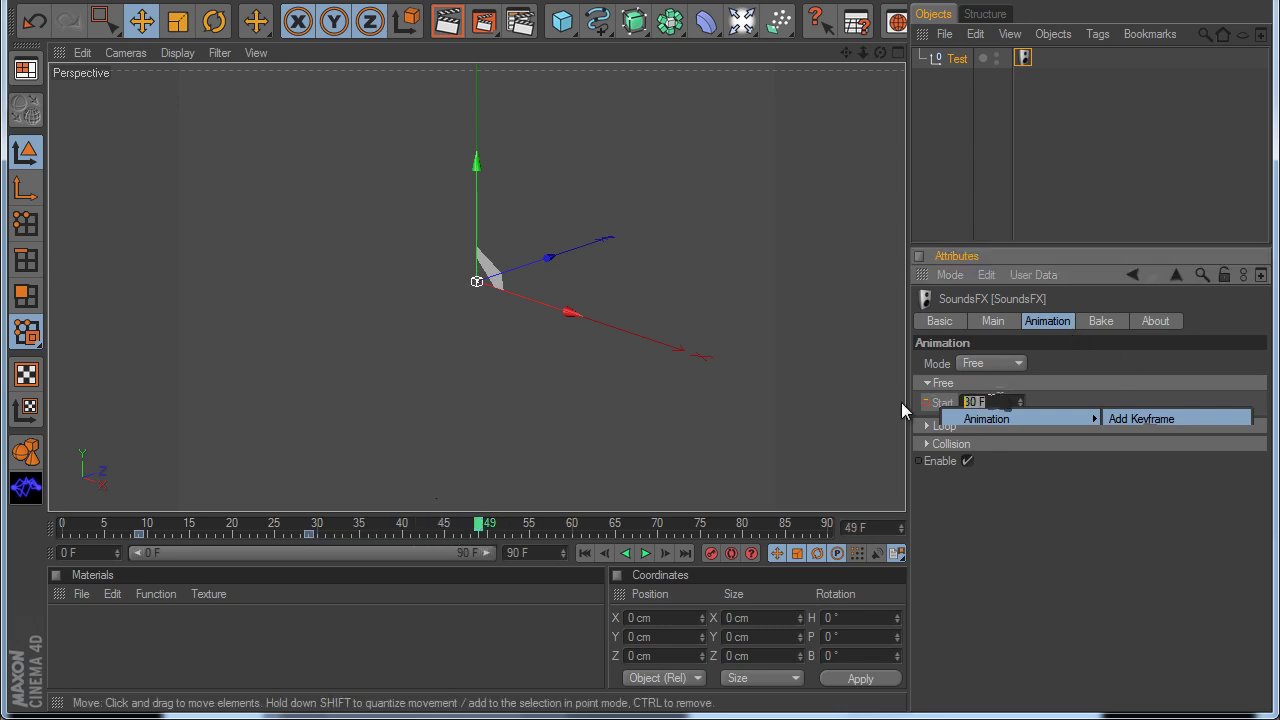
{"action": "right_click", "coordinate": [972, 404]}
{"action": "left_click", "coordinate": [1206, 416]}
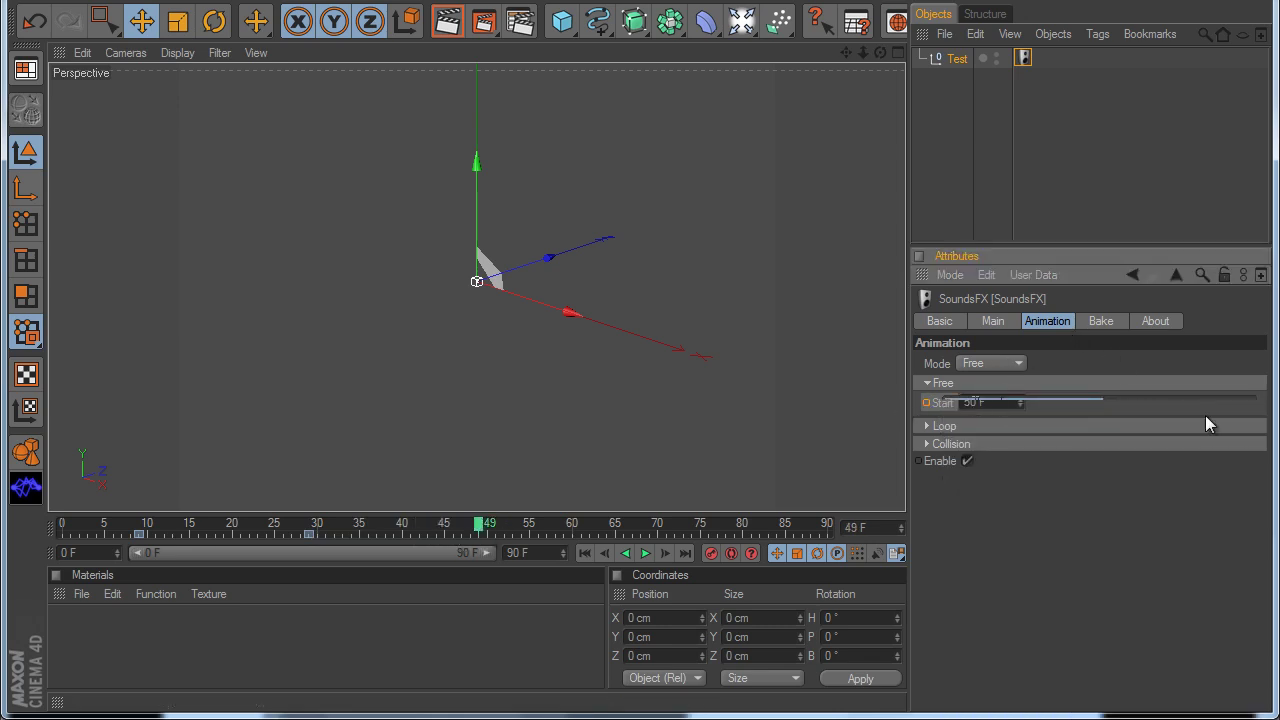
- Add a keyframe for the SoundsFX tag's Start value of 50 F at frame 49
{"action": "right_click", "coordinate": [956, 400]}
{"action": "mouse_move", "coordinate": [1006, 414]}
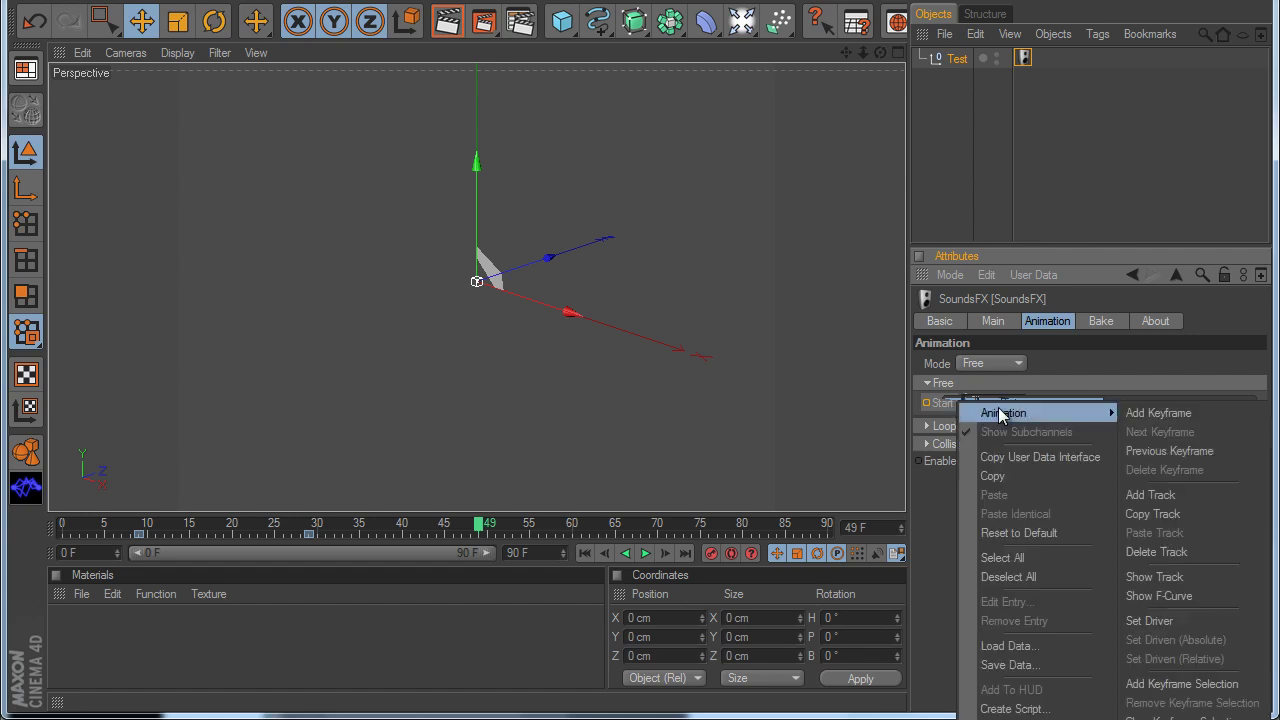
{"action": "left_click", "coordinate": [1136, 413]}
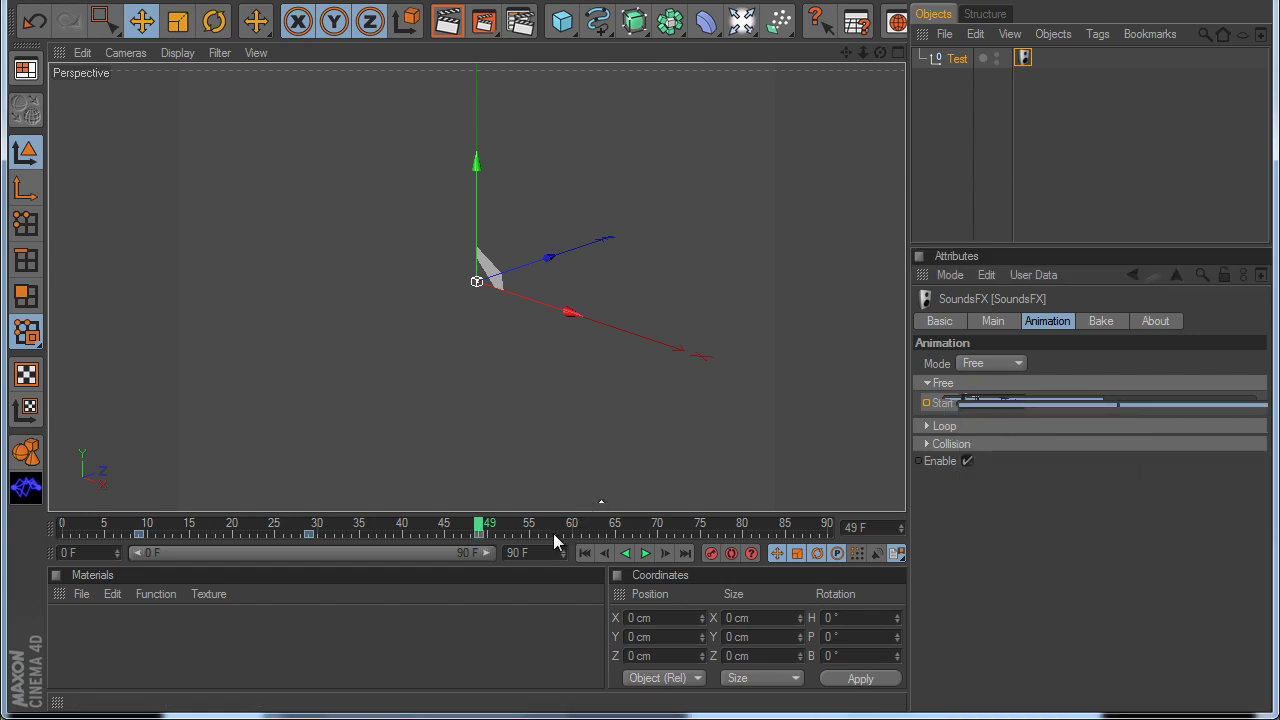
- Select the three Start keyframes in the timeline and set their interpolation to Step
{"action": "left_click_drag", "start_coordinate": [531, 537], "coordinate": [95, 539]}
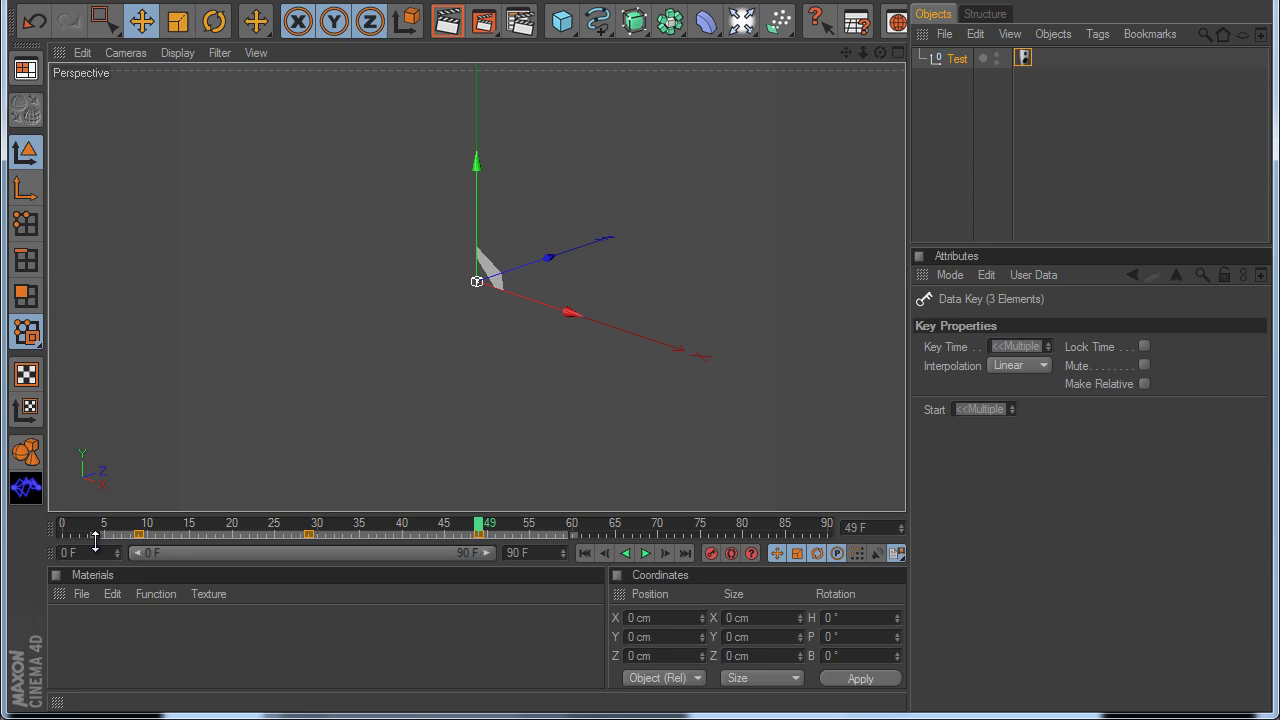
{"action": "left_click", "coordinate": [1014, 365]}
{"action": "left_click", "coordinate": [1022, 405]}
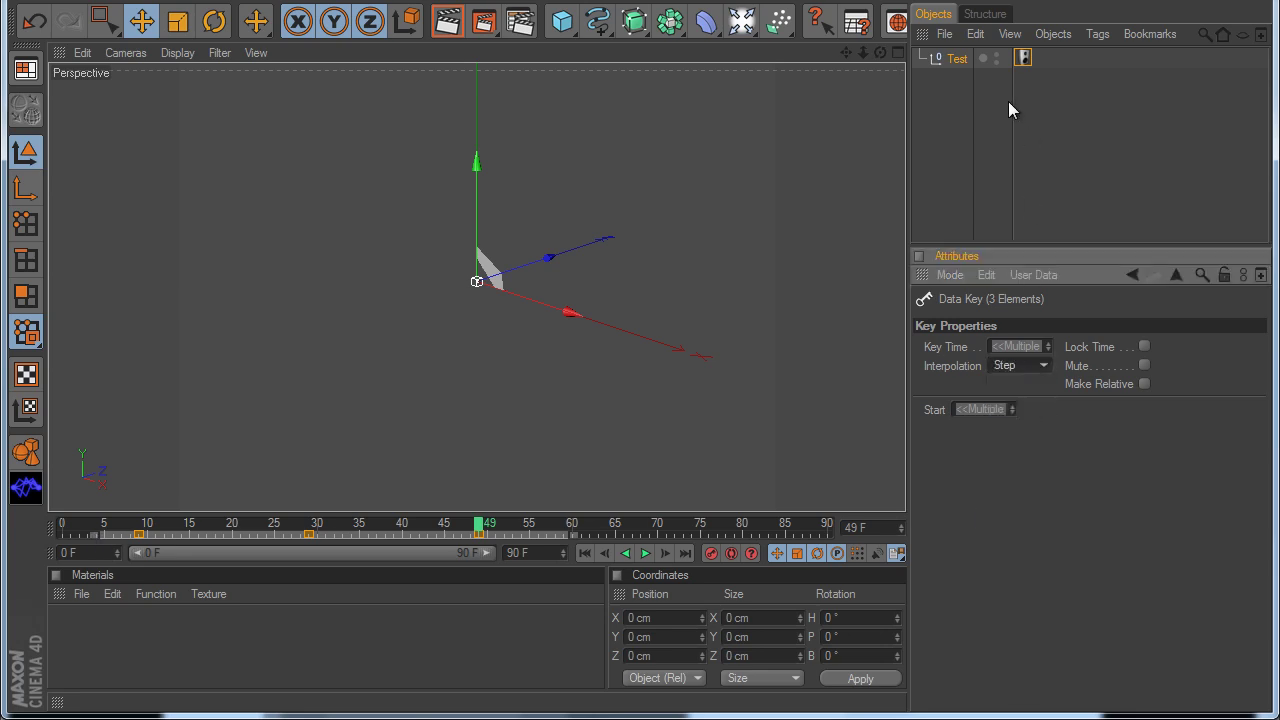
- Play the animation to hear the keyframed sounds, stop it and return to frame 0
{"action": "left_click", "coordinate": [1022, 58]}
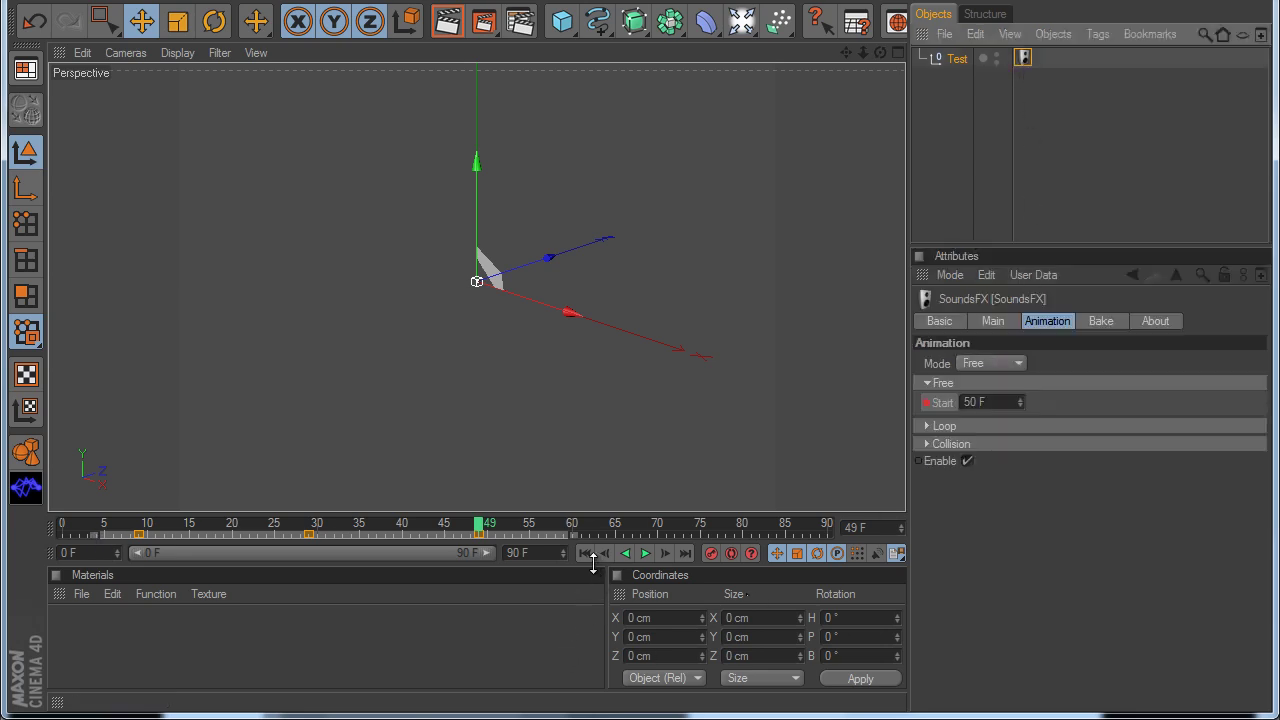
{"action": "left_click", "coordinate": [645, 553]}
{"action": "left_click", "coordinate": [652, 458]}
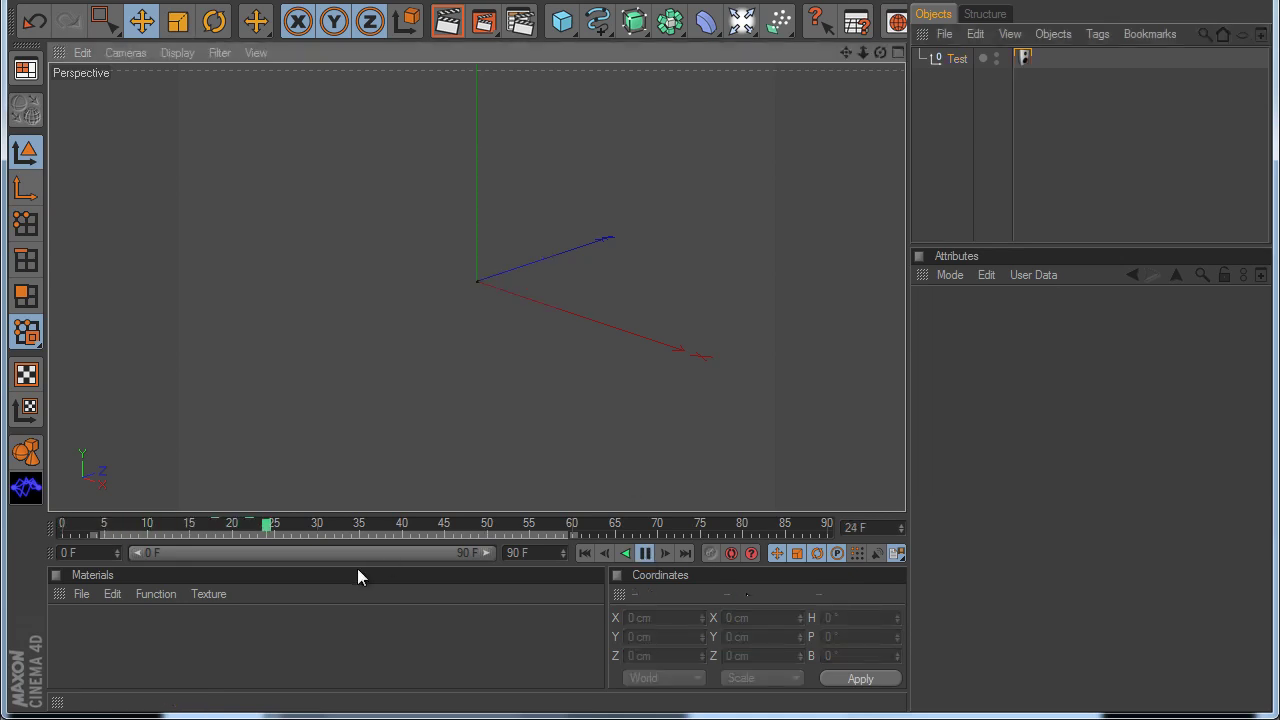
{"action": "left_click", "coordinate": [1024, 58]}
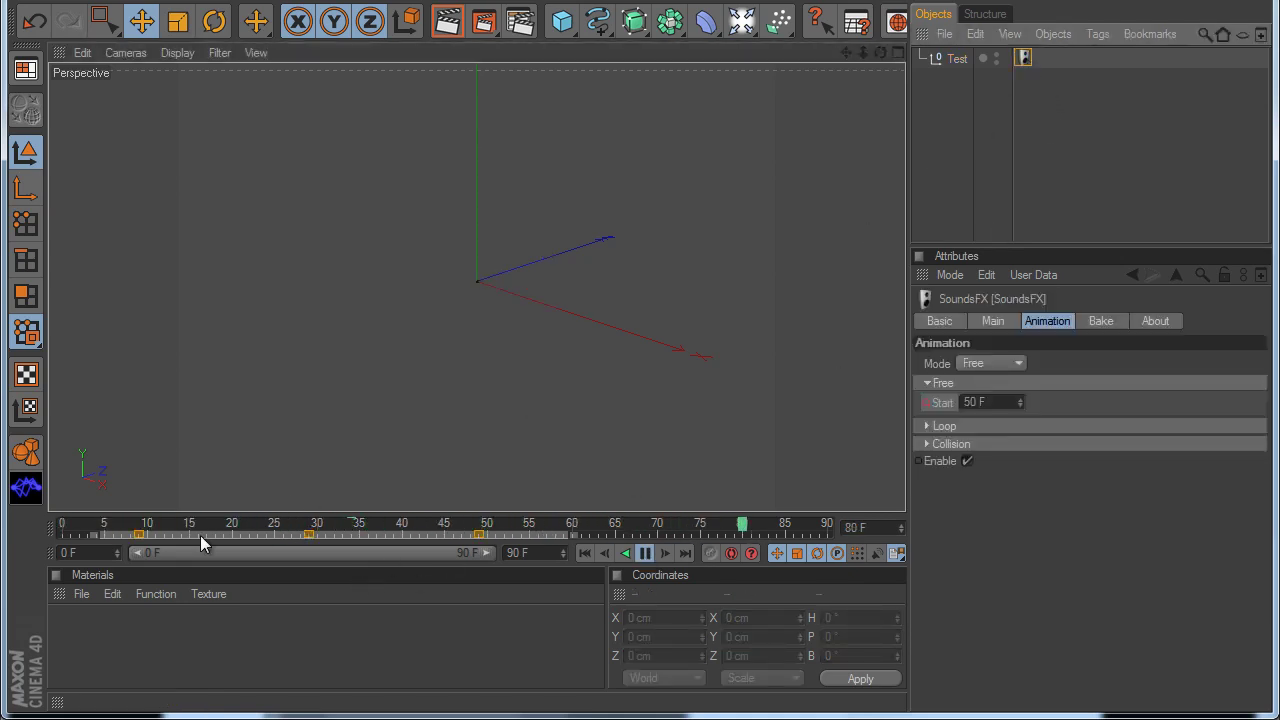
{"action": "left_click", "coordinate": [650, 549]}
{"action": "left_click", "coordinate": [588, 553]}
- Delete all the Start keyframes from the timeline and set the SoundsFX tag's mode to Loop
{"action": "left_click", "coordinate": [725, 530]}
{"action": "left_click_drag", "start_coordinate": [663, 536], "coordinate": [1, 541]}
{"action": "key", "text": "Delete"}
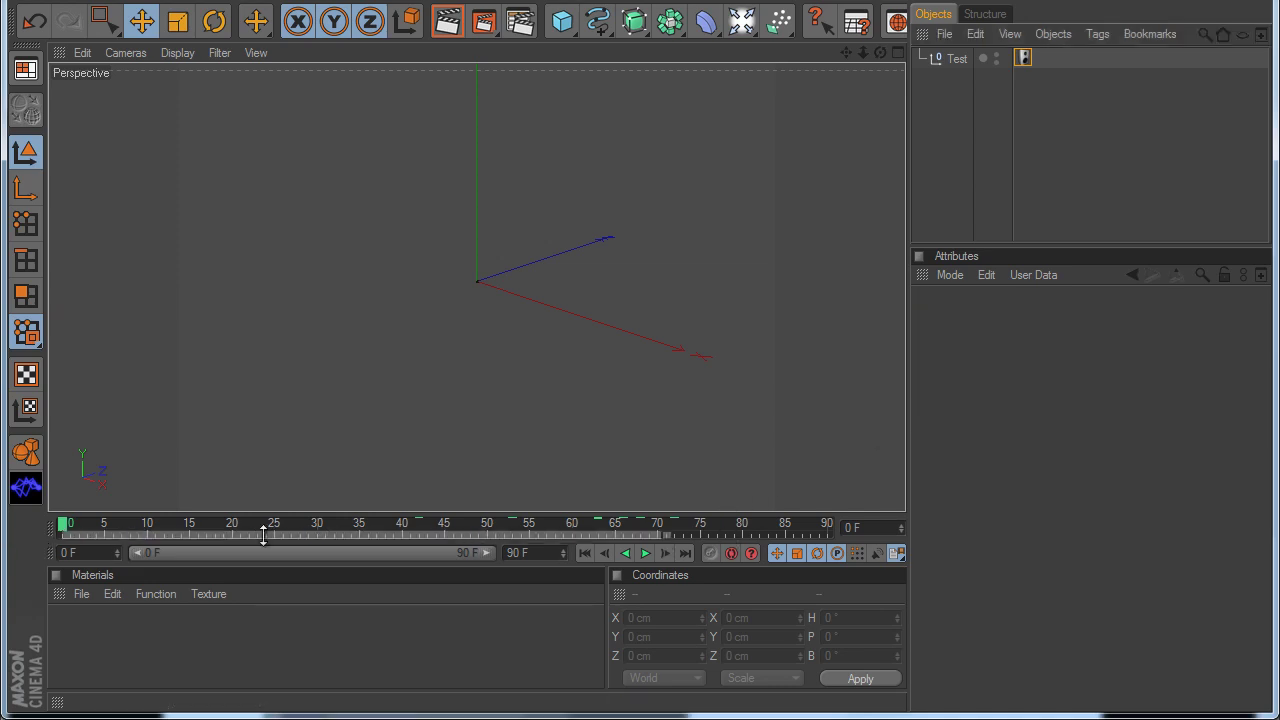
{"action": "left_click", "coordinate": [1022, 57]}
{"action": "left_click", "coordinate": [996, 363]}
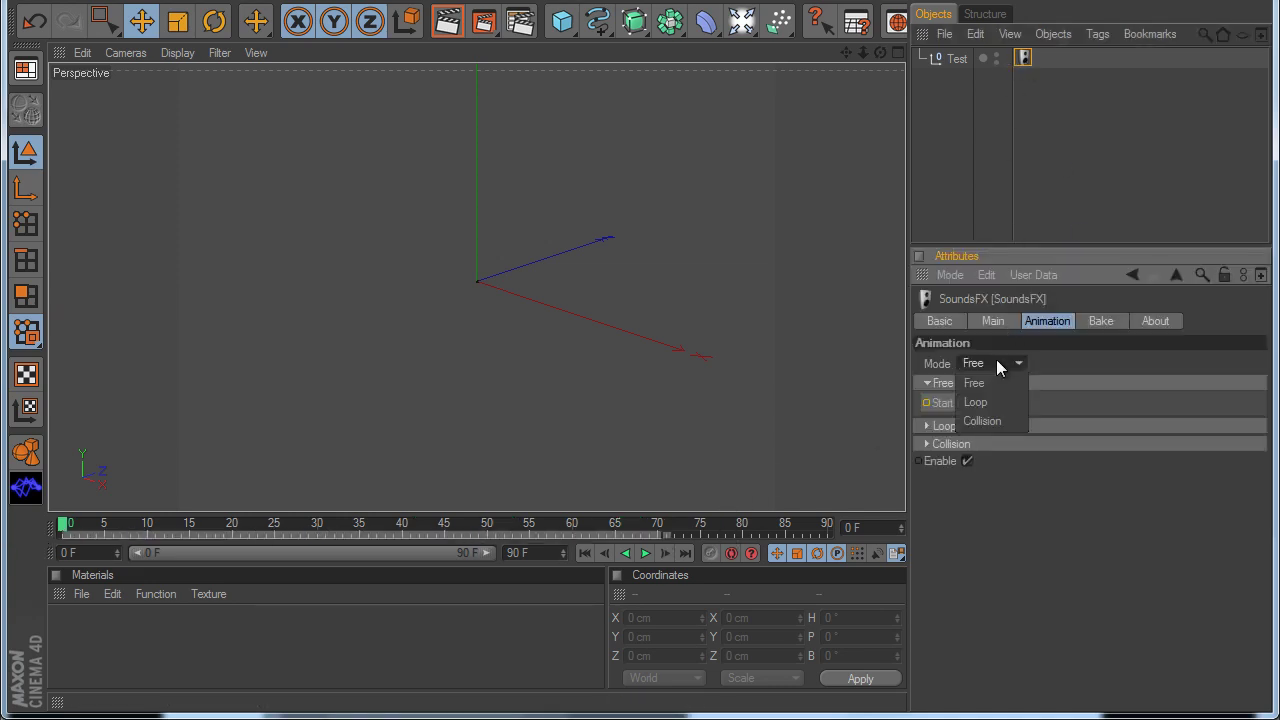
{"action": "left_click", "coordinate": [1000, 401]}
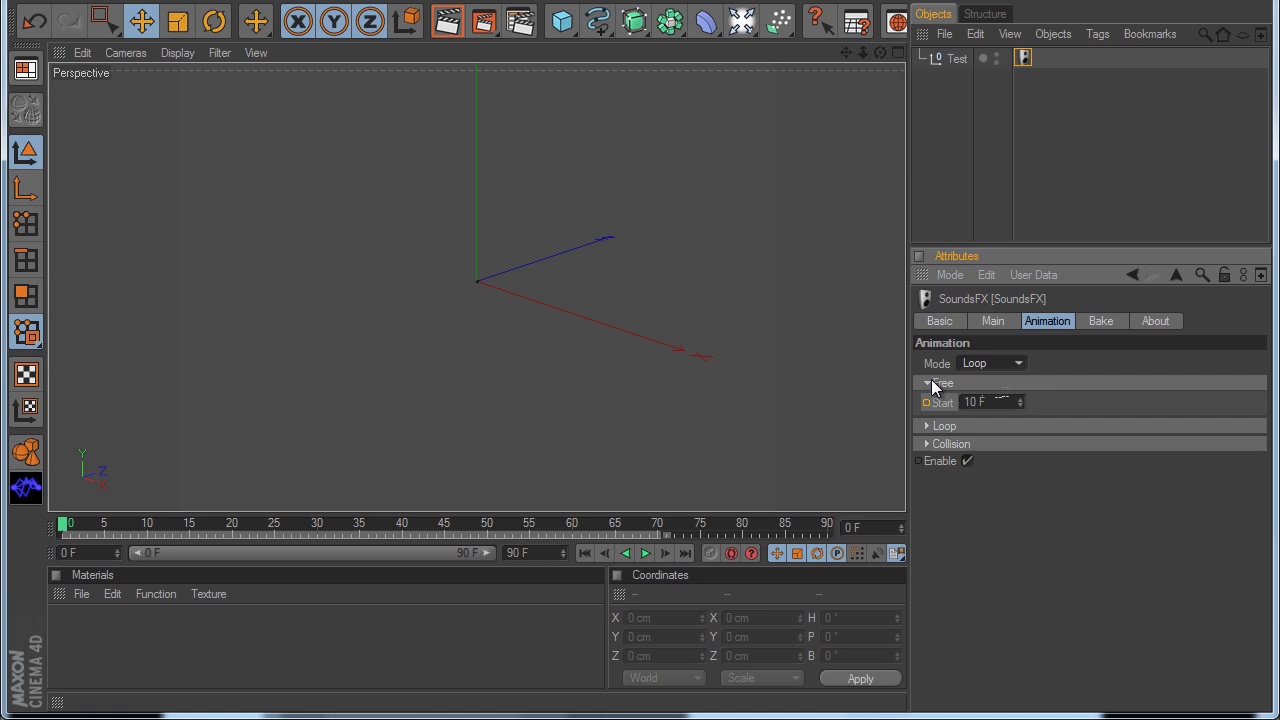
- Create a new scene and add a null object named Test
{"action": "left_click", "coordinate": [27, 2]}
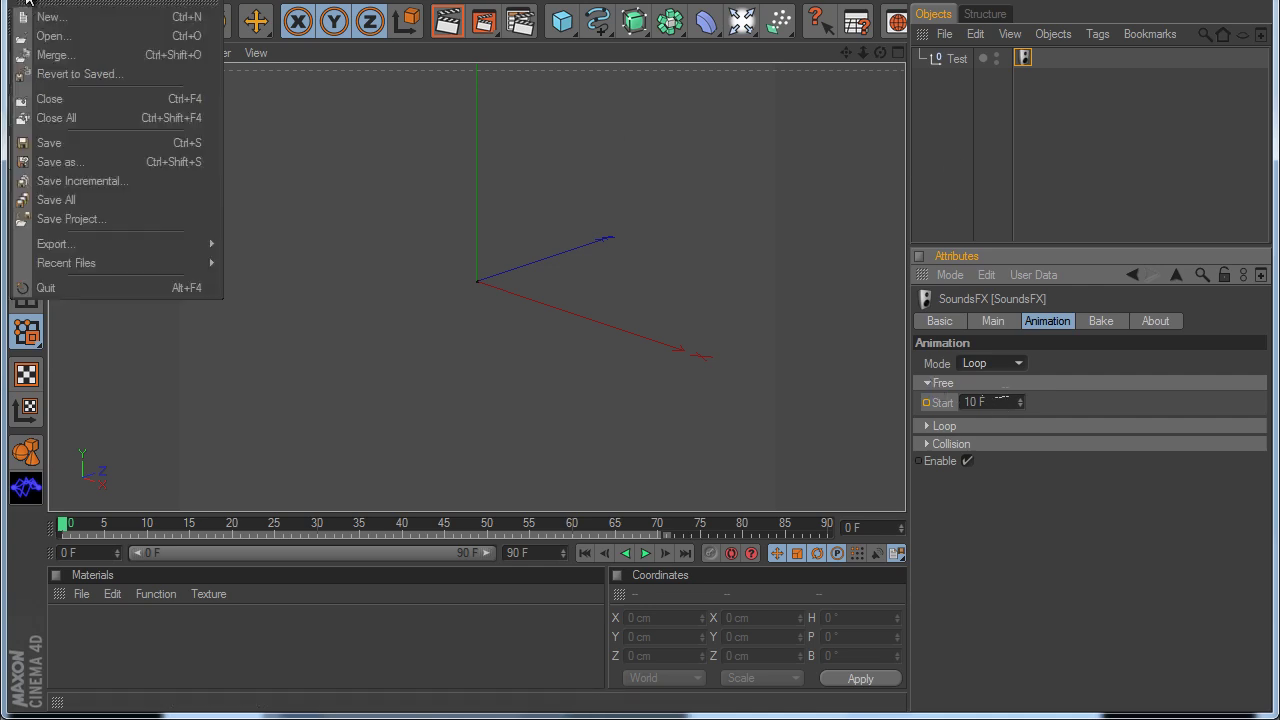
{"action": "left_click", "coordinate": [50, 17]}
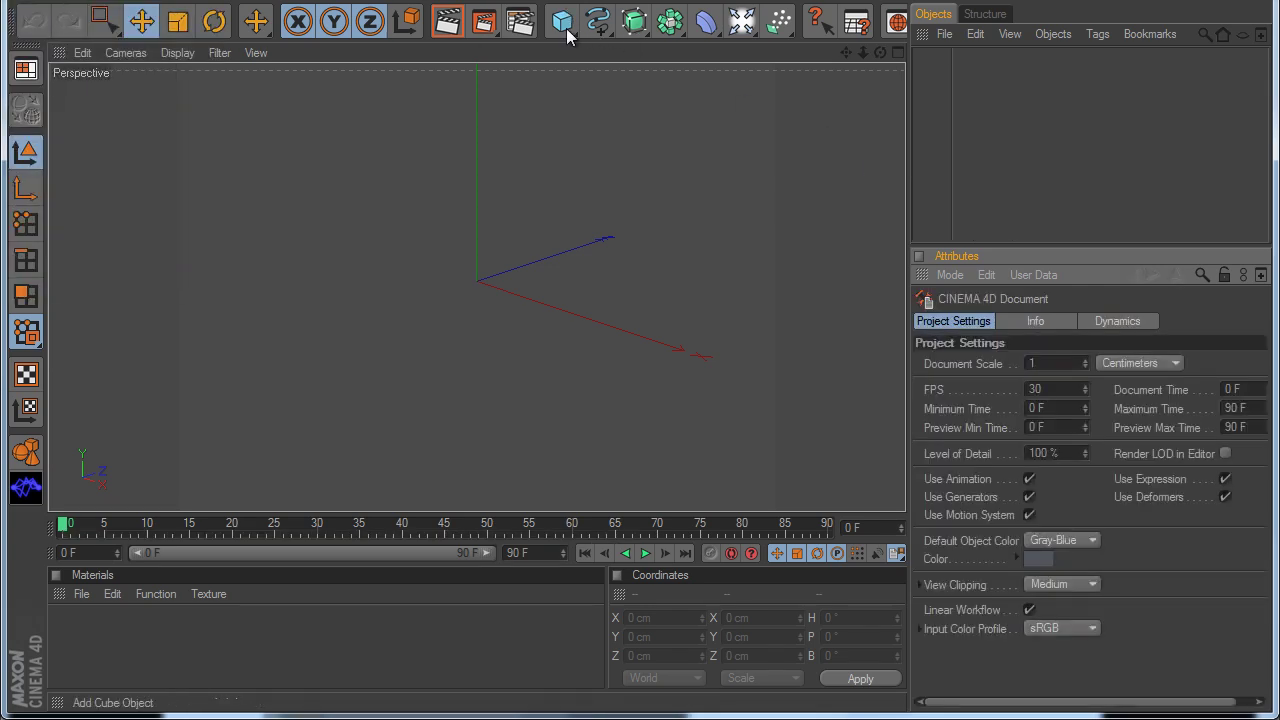
{"action": "left_click", "coordinate": [58, 2]}
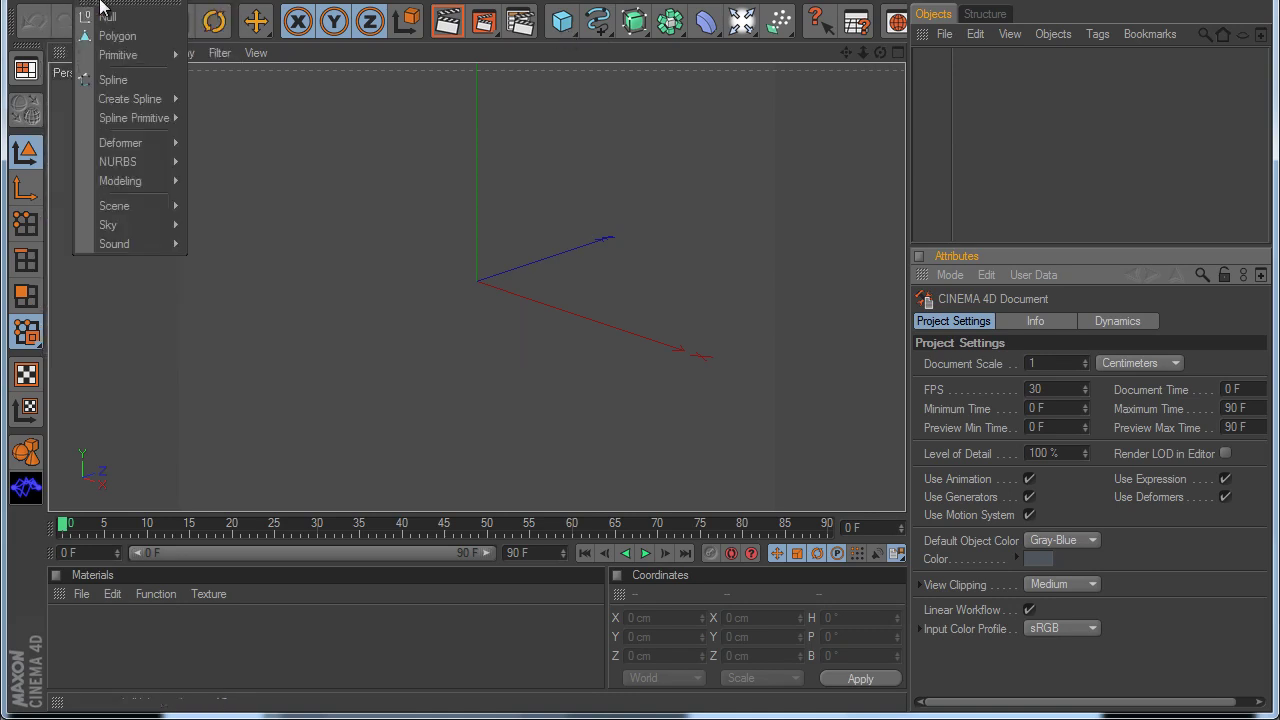
{"action": "left_click", "coordinate": [106, 16]}
{"action": "double_click", "coordinate": [960, 59]}
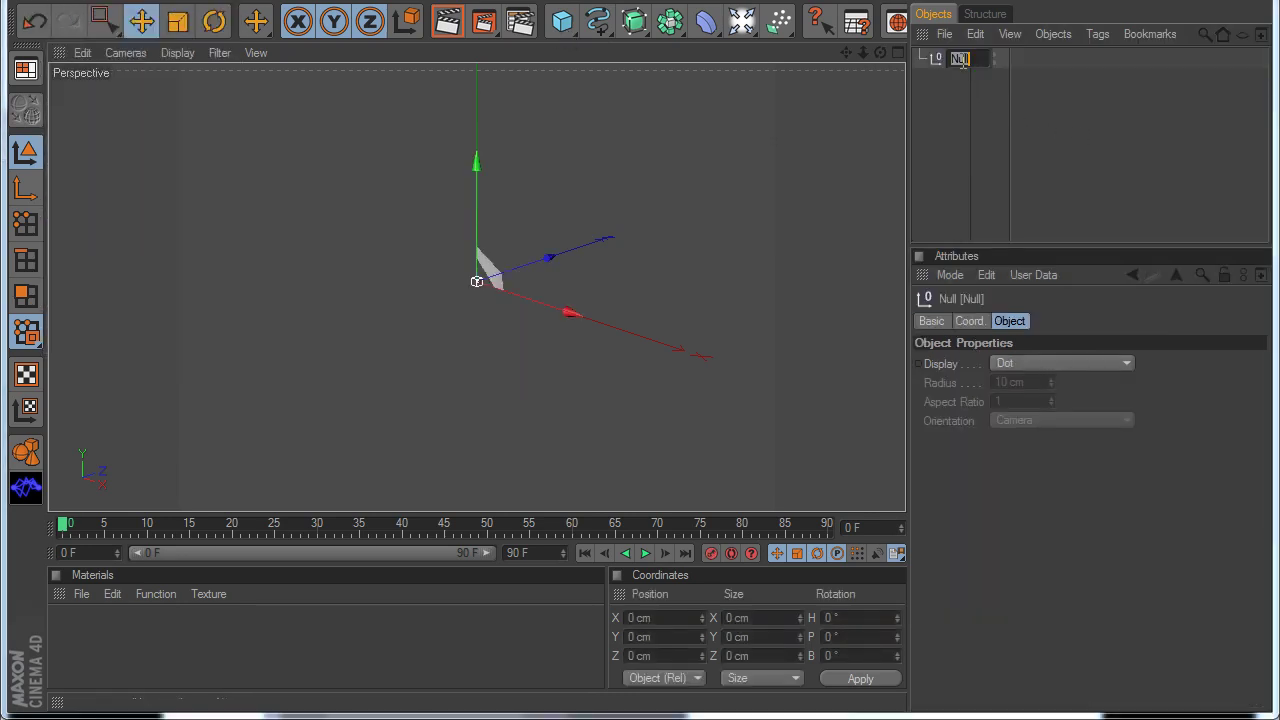
{"action": "type", "text": "Test"}
{"action": "key", "text": "Return"}
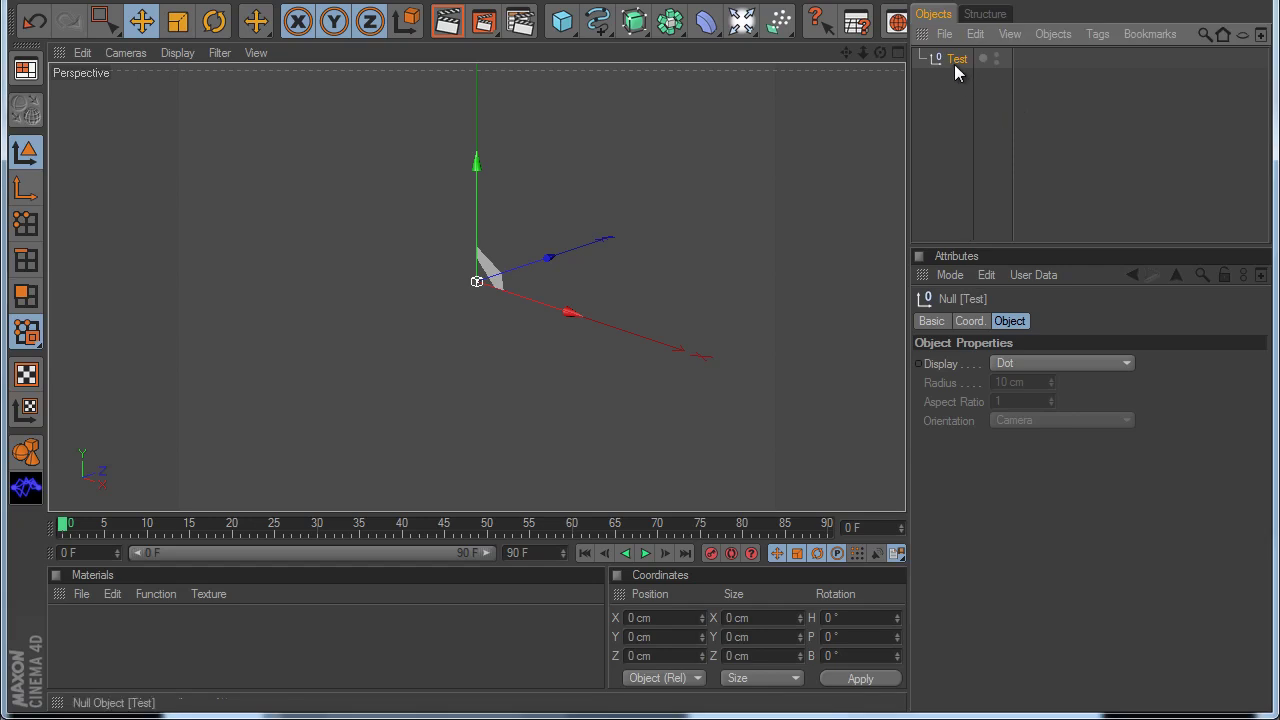
- Attach a SoundsFX Python tag to the Test null
{"action": "right_click", "coordinate": [958, 60]}
{"action": "mouse_move", "coordinate": [1020, 210]}
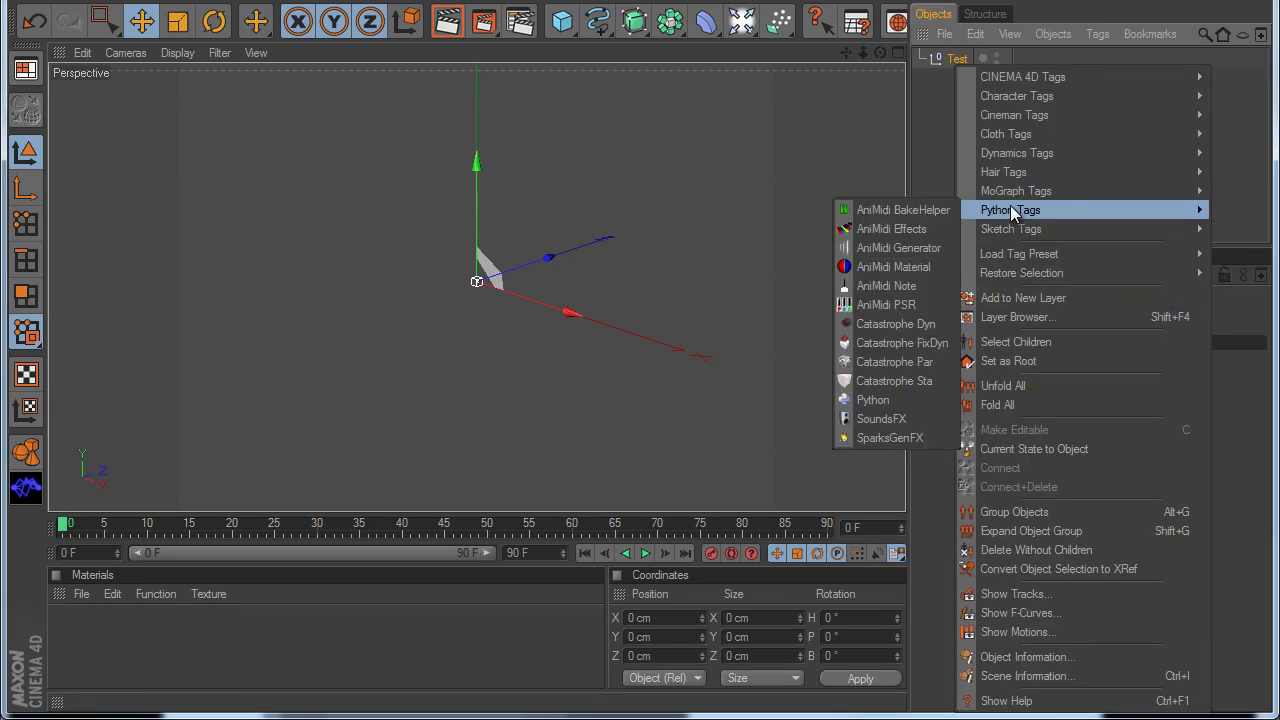
{"action": "left_click", "coordinate": [881, 418]}
- Set the SoundsFX tag to Loop mode with an interval of 10 F and briefly test the playback
{"action": "left_click", "coordinate": [927, 383]}
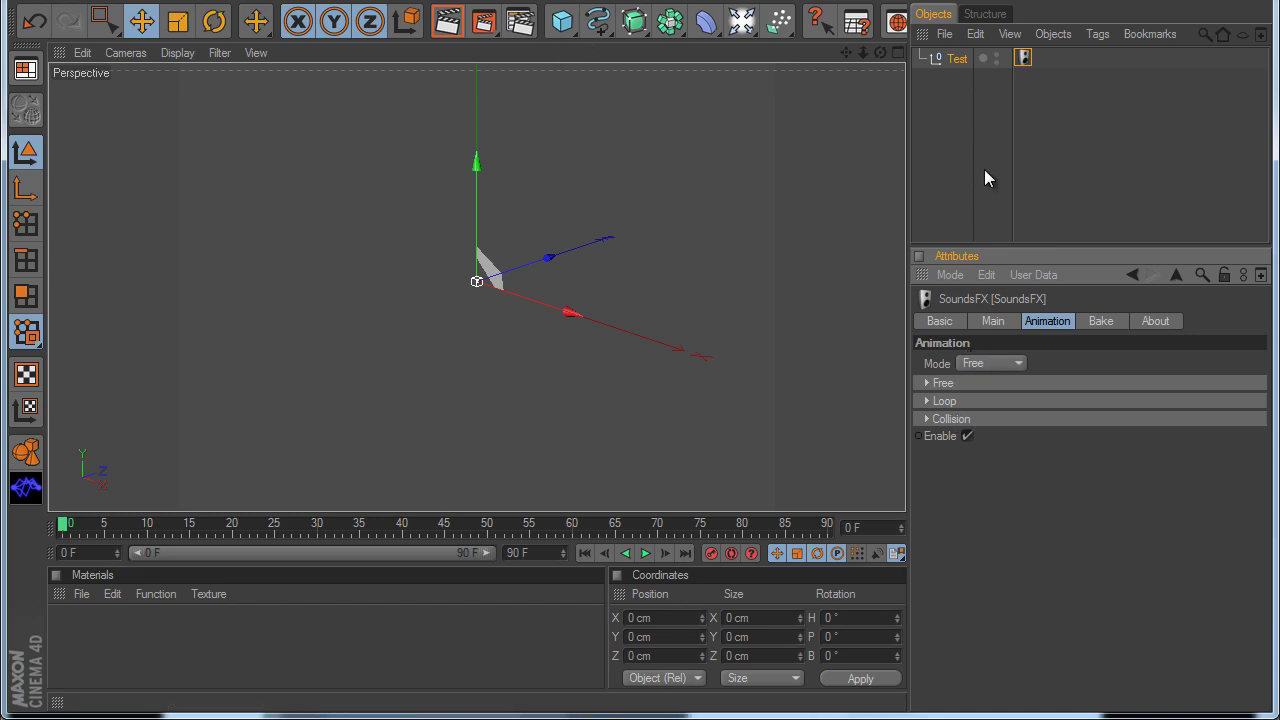
{"action": "left_click", "coordinate": [924, 401]}
{"action": "left_click", "coordinate": [980, 364]}
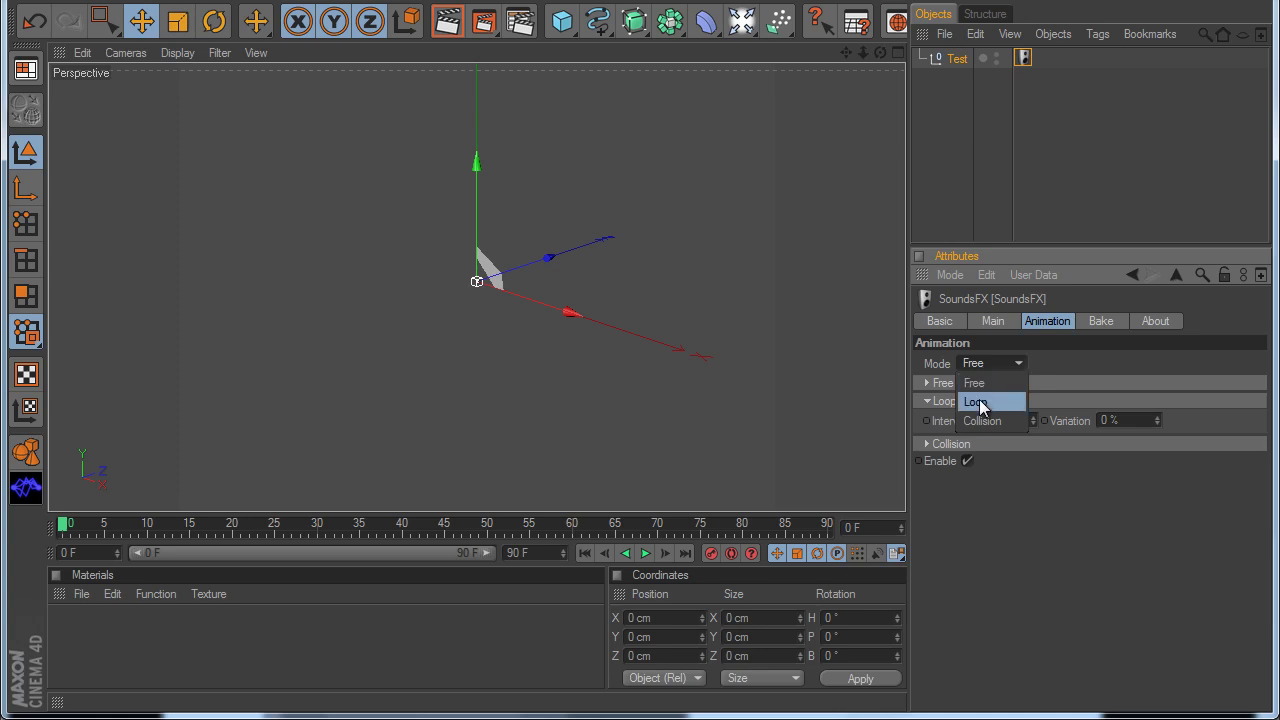
{"action": "left_click", "coordinate": [983, 403]}
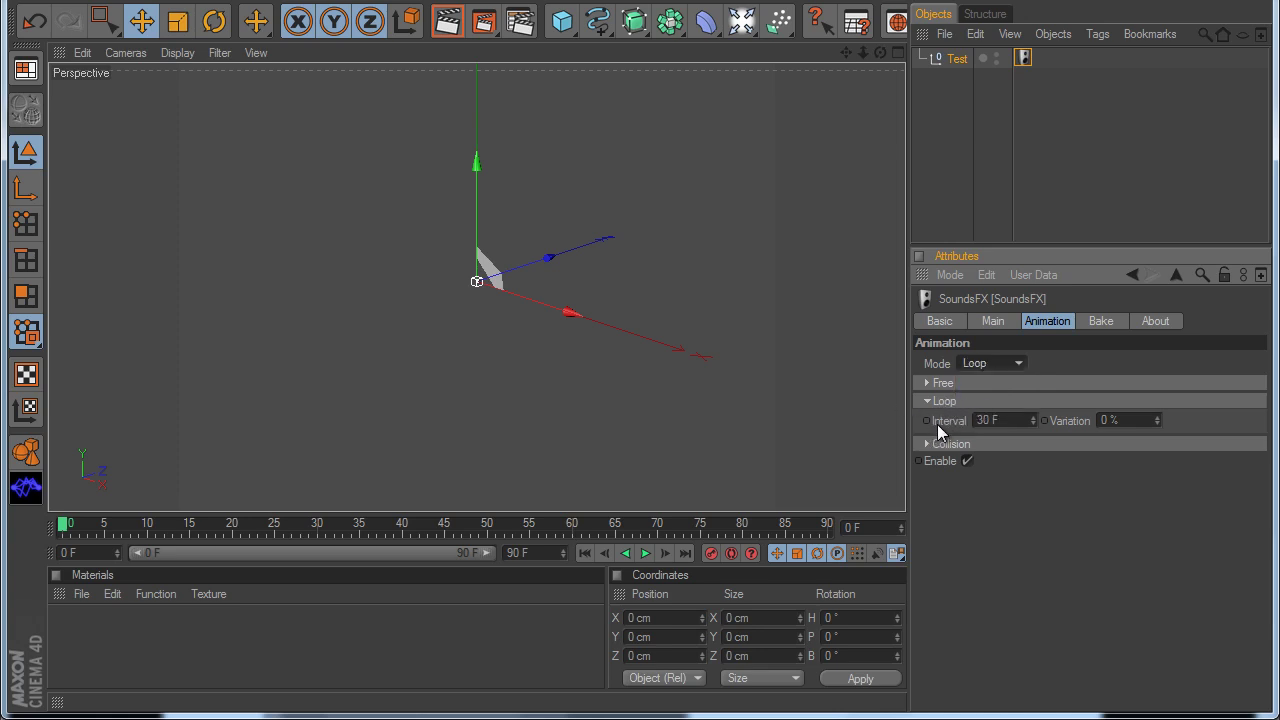
{"action": "left_click_drag", "start_coordinate": [1015, 423], "coordinate": [950, 422]}
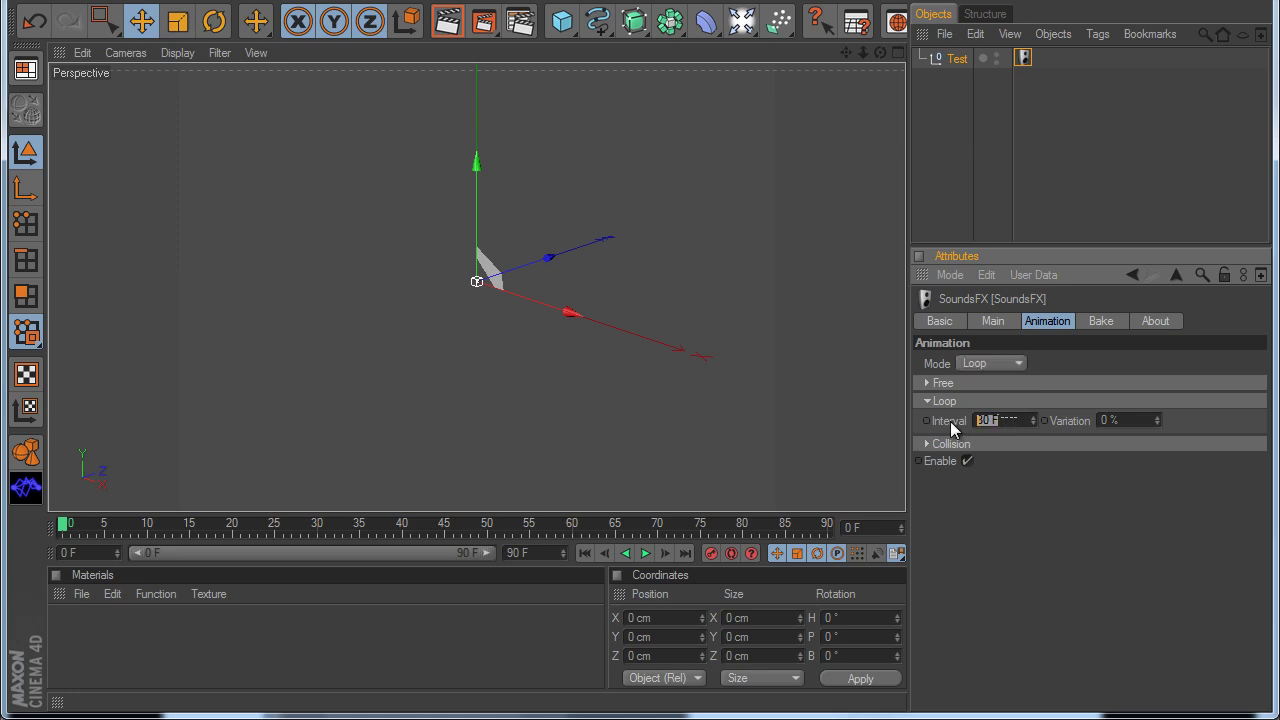
{"action": "type", "text": "10"}
{"action": "key", "text": "Return"}
{"action": "left_click", "coordinate": [645, 553]}
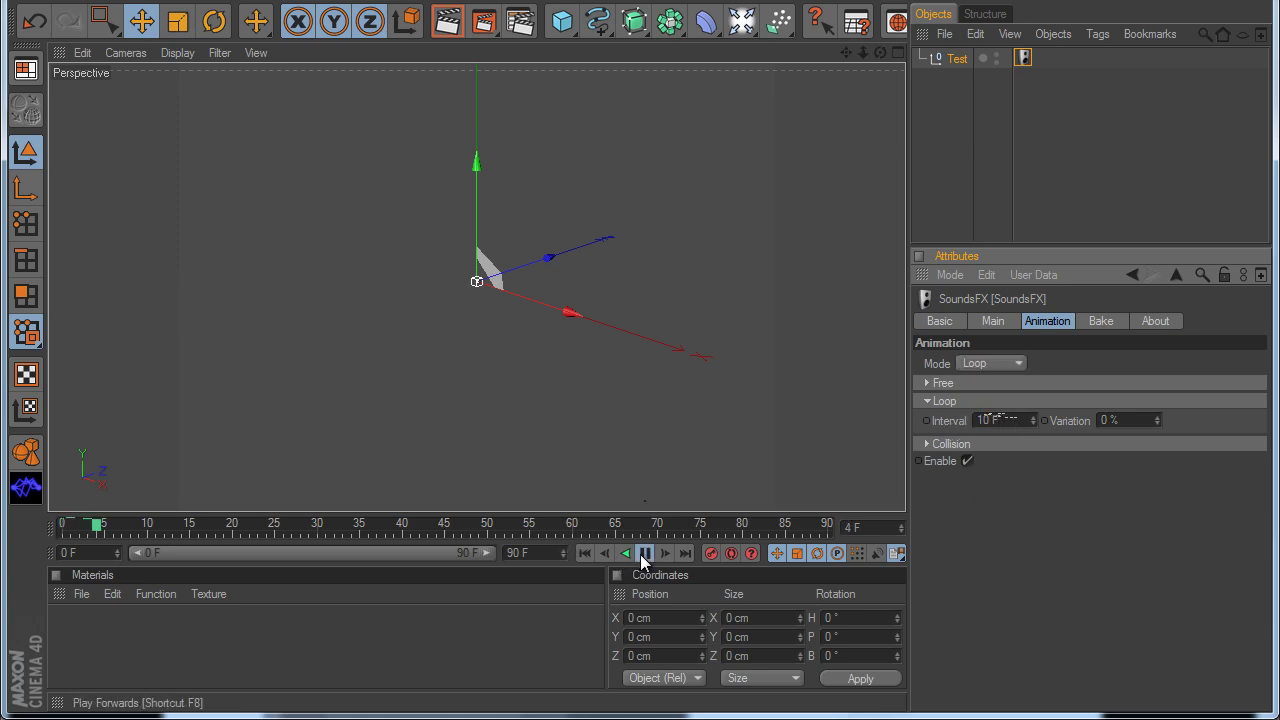
{"action": "left_click", "coordinate": [586, 553]}
- Load MyHit.aiff from the Sounds folder as the SoundsFX tag's sound file
{"action": "left_click", "coordinate": [994, 321]}
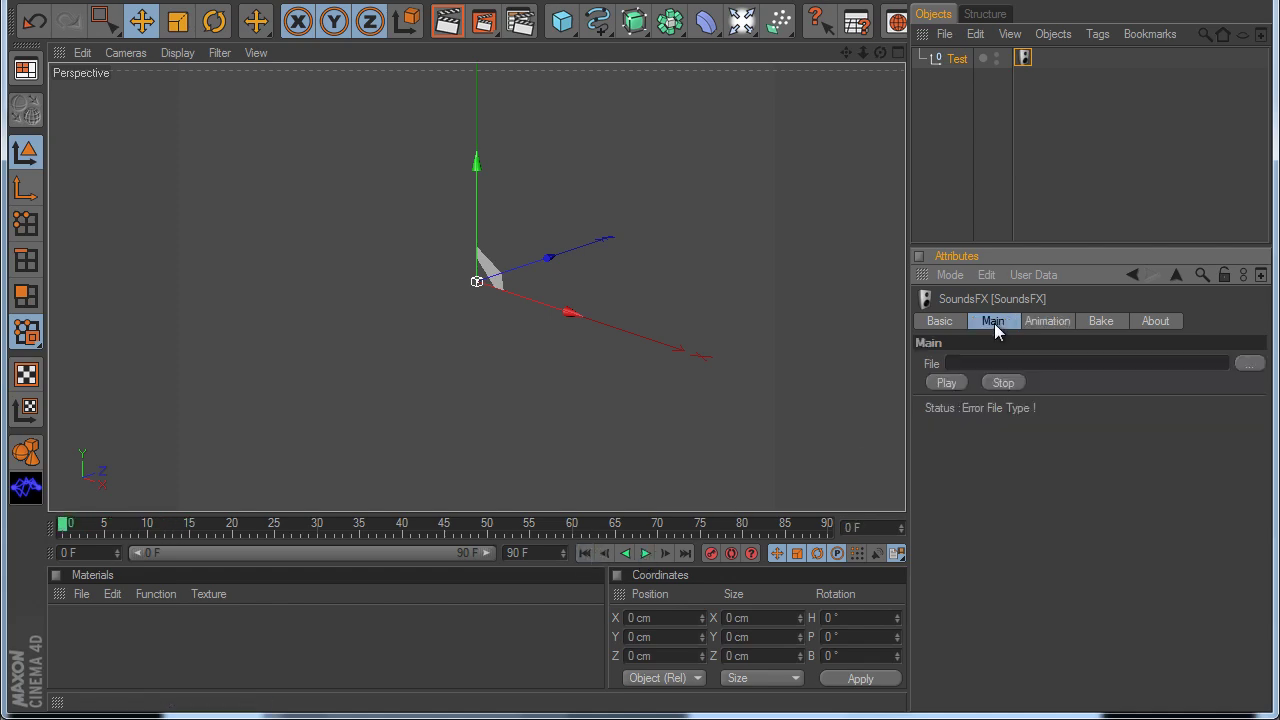
{"action": "left_click", "coordinate": [1249, 363]}
{"action": "left_click", "coordinate": [229, 200]}
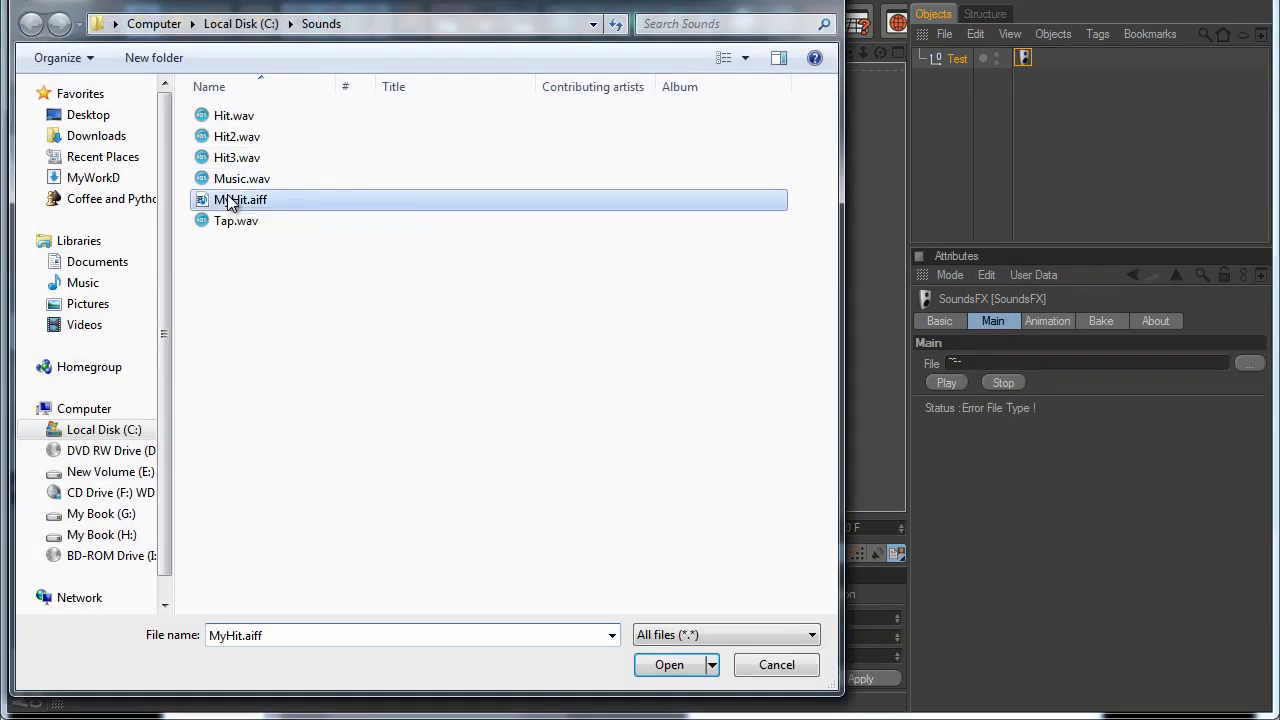
{"action": "left_click", "coordinate": [666, 663]}
- Play the animation to hear the looped sound and set the loop's Variation to 70 %
{"action": "left_click", "coordinate": [645, 553]}
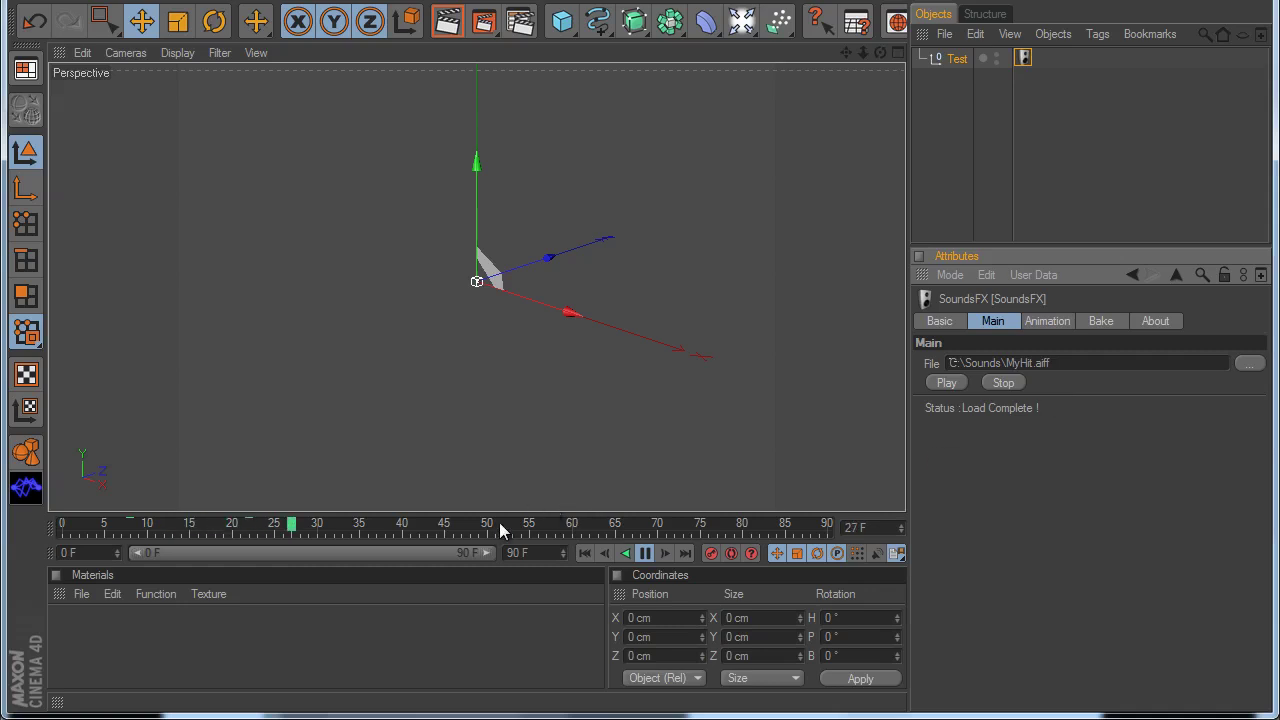
{"action": "left_click", "coordinate": [1050, 322]}
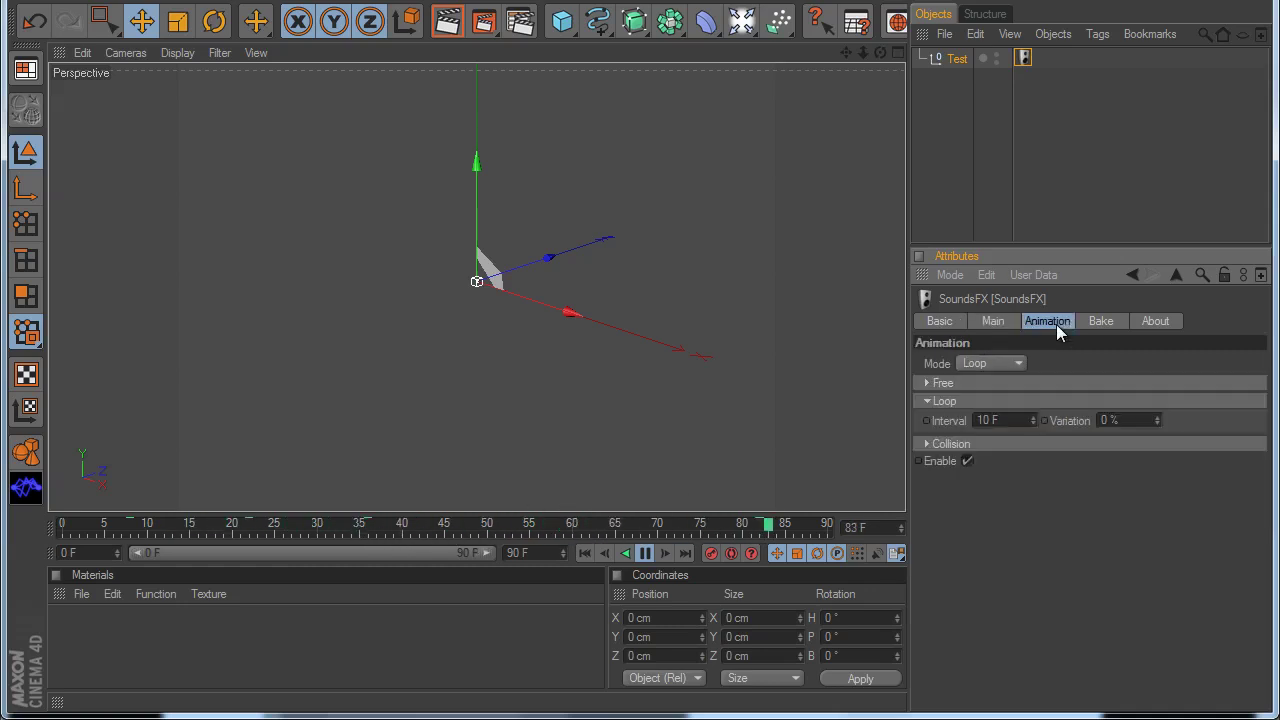
{"action": "left_click", "coordinate": [645, 553]}
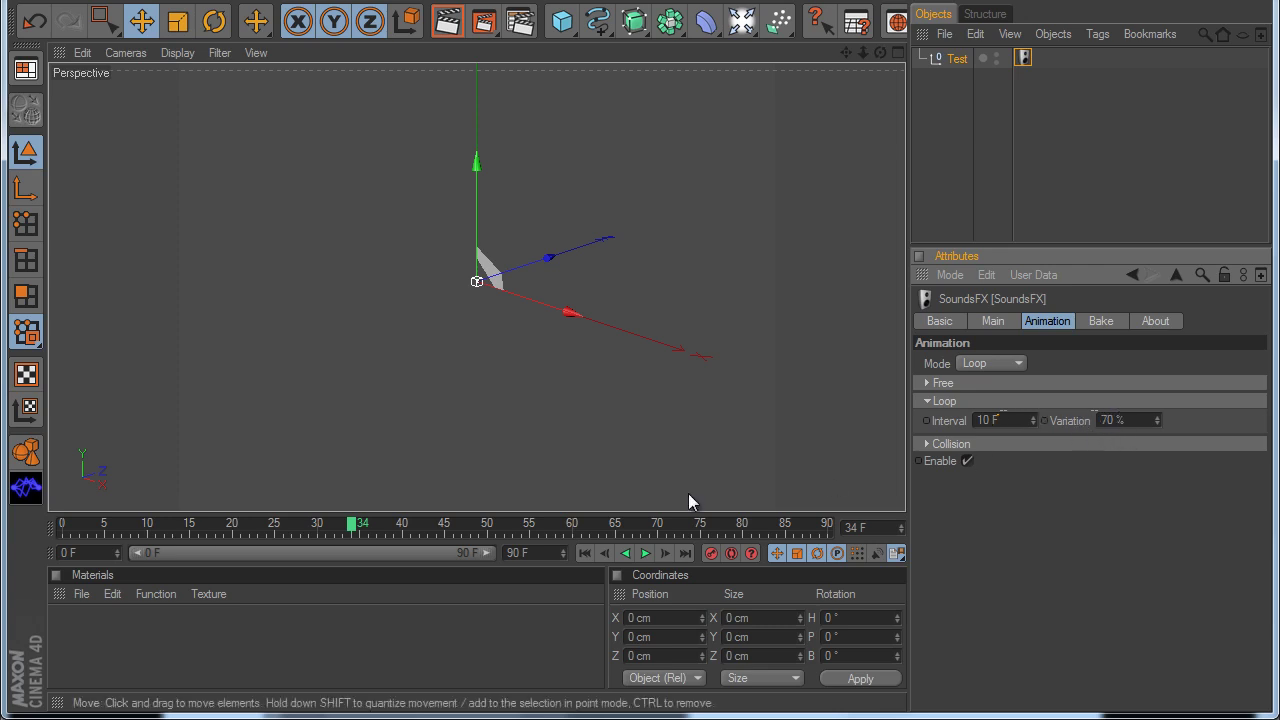
- Replay the animation from frame 0 to hear the varied loop, stop it and return to the start
{"action": "left_click", "coordinate": [583, 553]}
{"action": "left_click", "coordinate": [649, 554]}
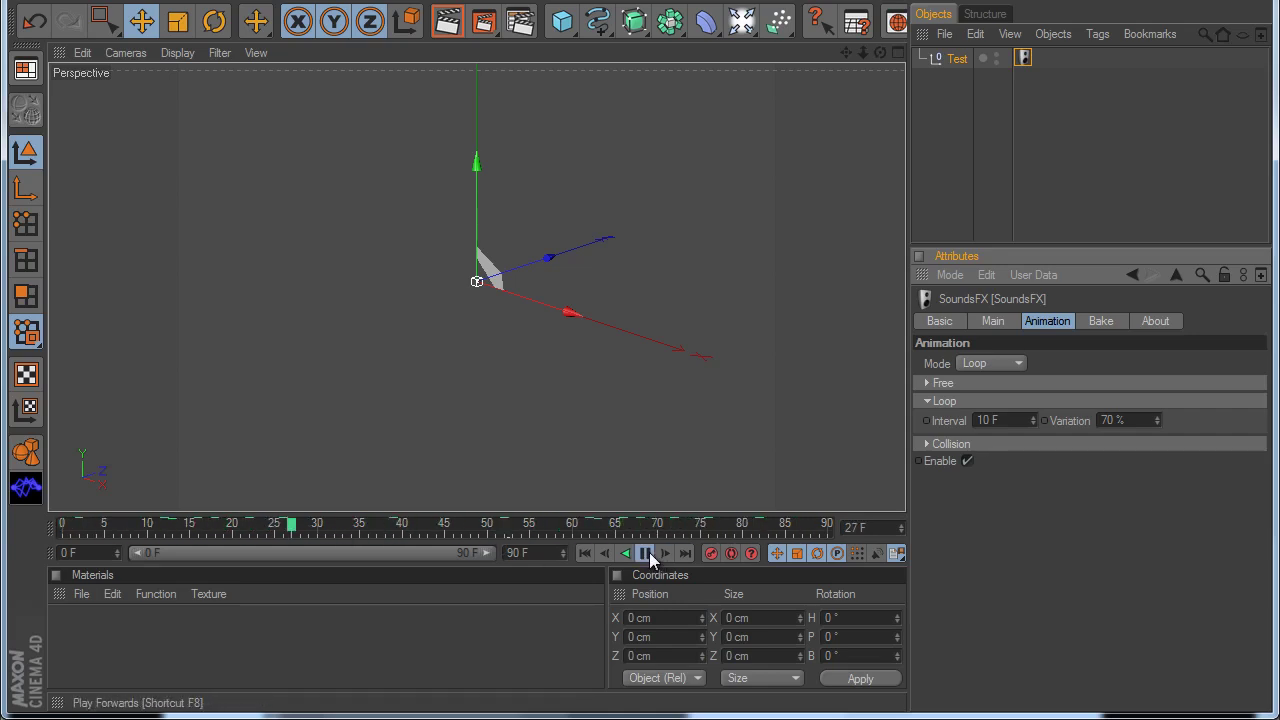
{"action": "left_click", "coordinate": [649, 552]}
{"action": "left_click", "coordinate": [585, 553]}
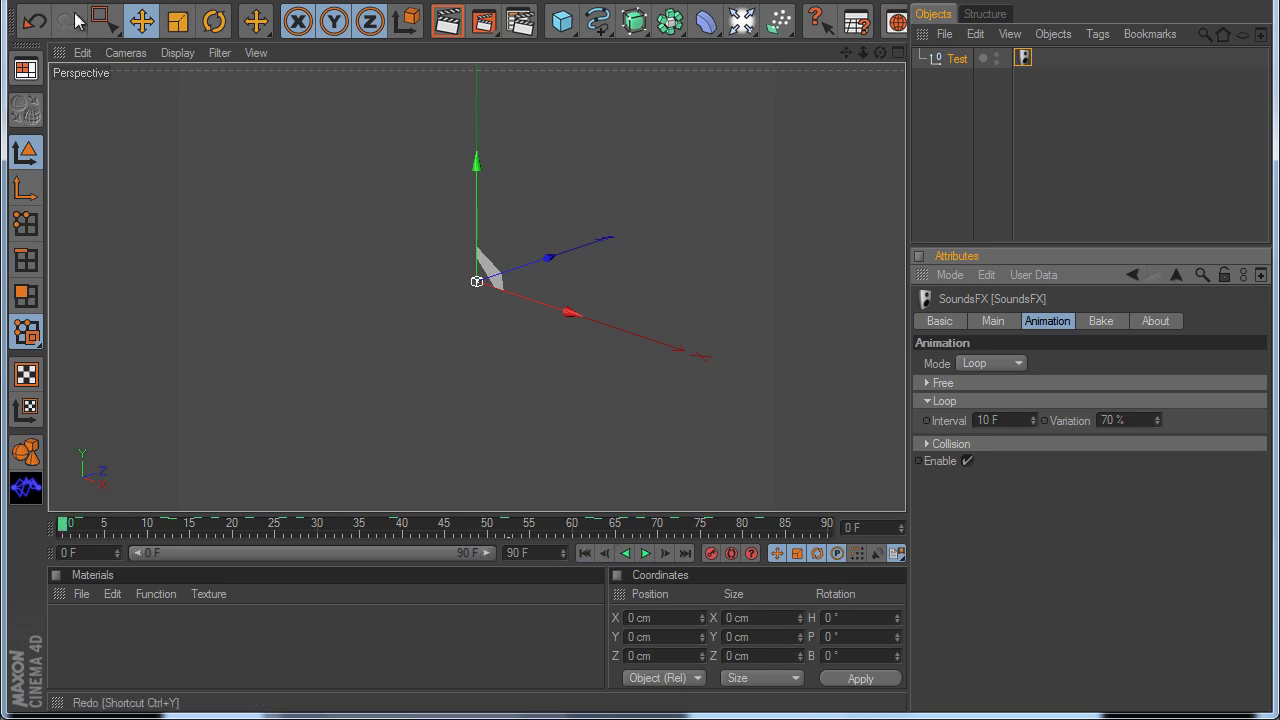
- Create a new scene and add a Disc primitive to it
{"action": "left_click", "coordinate": [26, 2]}
{"action": "left_click", "coordinate": [48, 16]}
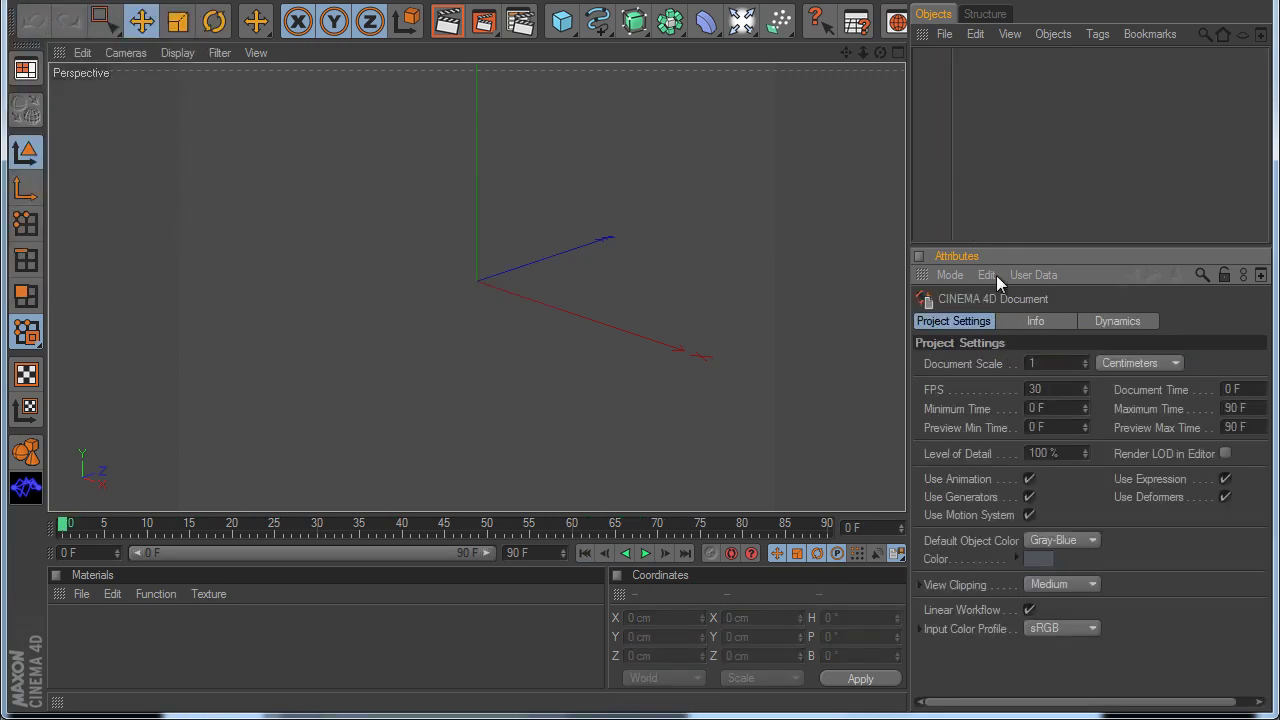
{"action": "left_click", "coordinate": [560, 28]}
{"action": "left_click", "coordinate": [838, 78]}
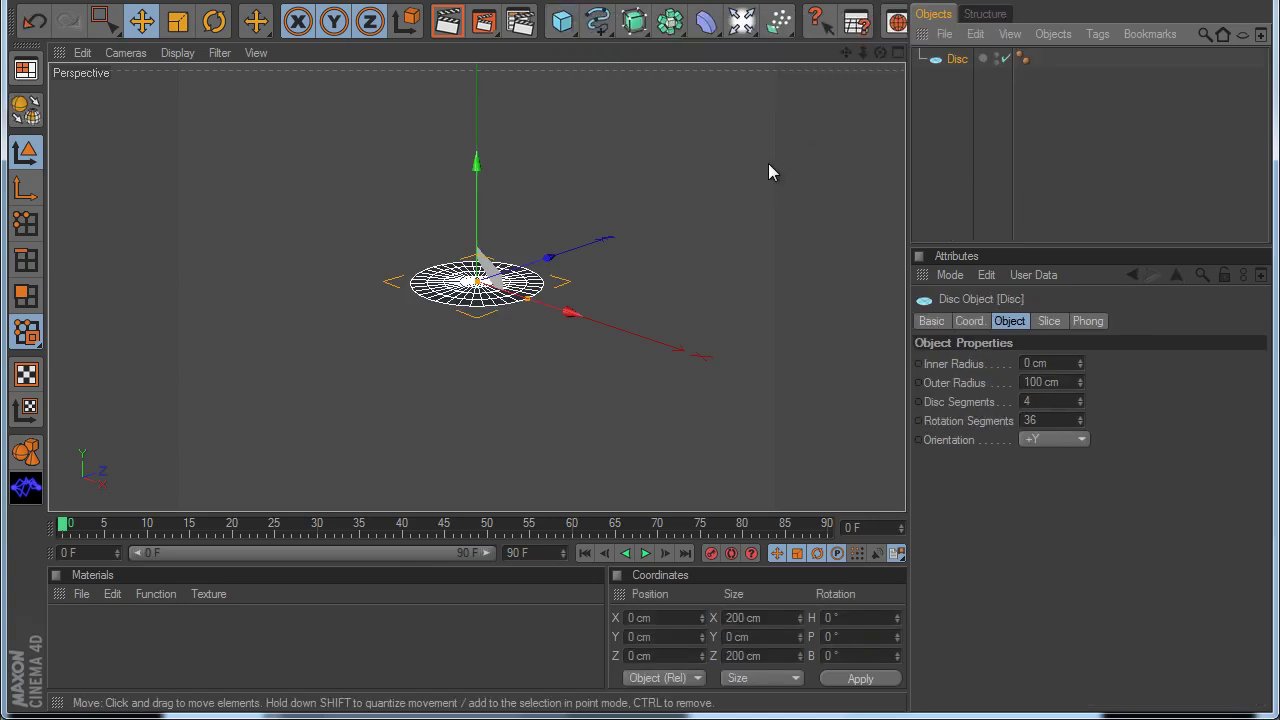
- Add a sphere, shrink it to a radius of about 18.5 cm and raise it to about 120 cm above the disc
{"action": "left_click", "coordinate": [560, 22]}
{"action": "left_click", "coordinate": [700, 40]}
{"action": "left_click_drag", "start_coordinate": [528, 301], "coordinate": [493, 284]}
{"action": "scroll", "coordinate": [537, 320], "scroll_direction": "up", "scroll_amount": 3}
{"action": "left_click_drag", "start_coordinate": [478, 164], "coordinate": [478, 2]}
{"action": "scroll", "coordinate": [490, 130], "scroll_direction": "down", "scroll_amount": 3}
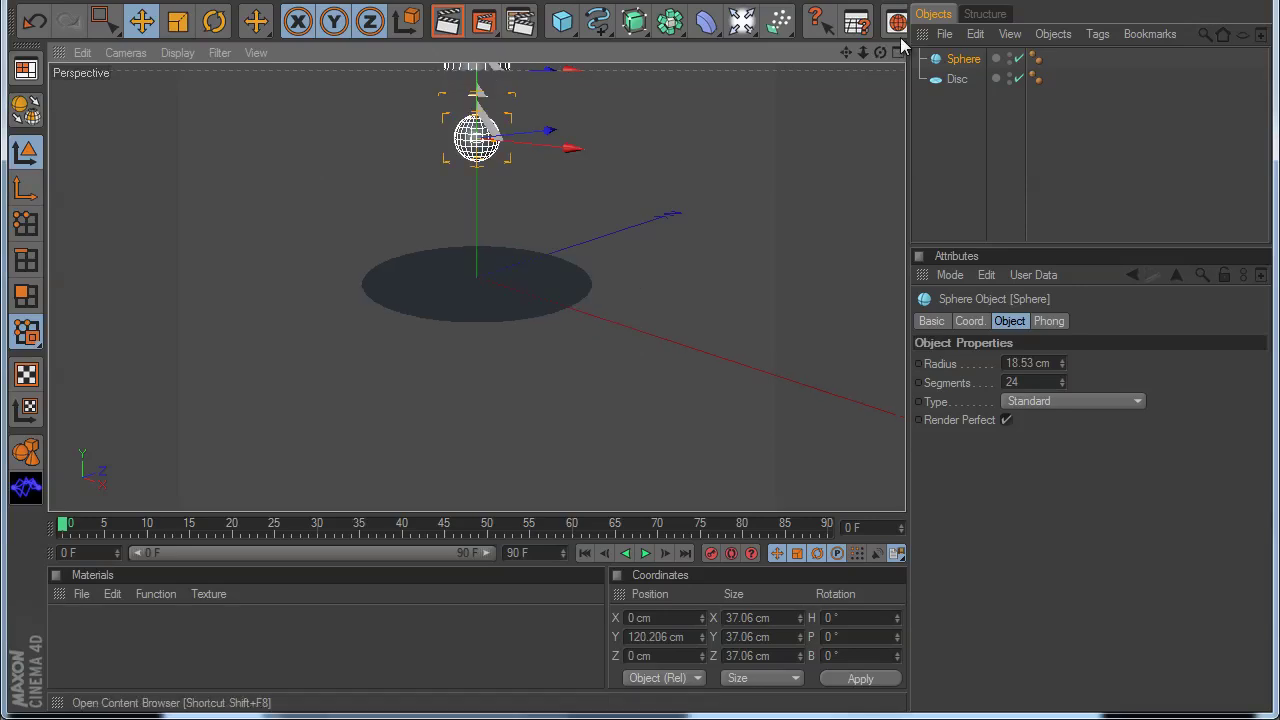
- Reduce the sphere's radius to about 15.4 cm and raise it to about 154 cm in Y
{"action": "mouse_move", "coordinate": [850, 55]}
{"action": "left_mouse_down"}
{"action": "mouse_move", "coordinate": [864, 101]}
{"action": "mouse_move", "coordinate": [852, 63]}
{"action": "left_mouse_up"}
{"action": "scroll", "coordinate": [556, 158], "scroll_direction": "up", "scroll_amount": 2}
{"action": "scroll", "coordinate": [556, 158], "scroll_direction": "down", "scroll_amount": 2}
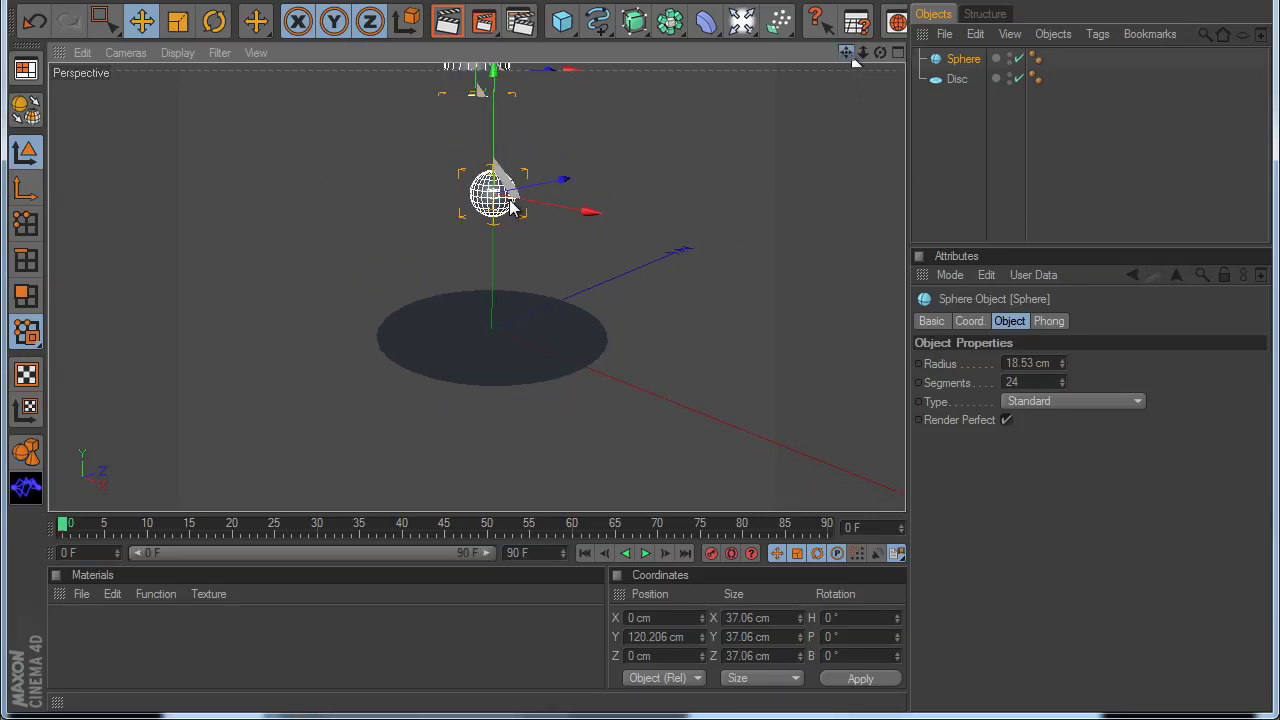
{"action": "left_click_drag", "start_coordinate": [512, 197], "coordinate": [508, 196]}
{"action": "left_click_drag", "start_coordinate": [494, 132], "coordinate": [494, 90]}
{"action": "scroll", "coordinate": [616, 238], "scroll_direction": "down", "scroll_amount": 2}
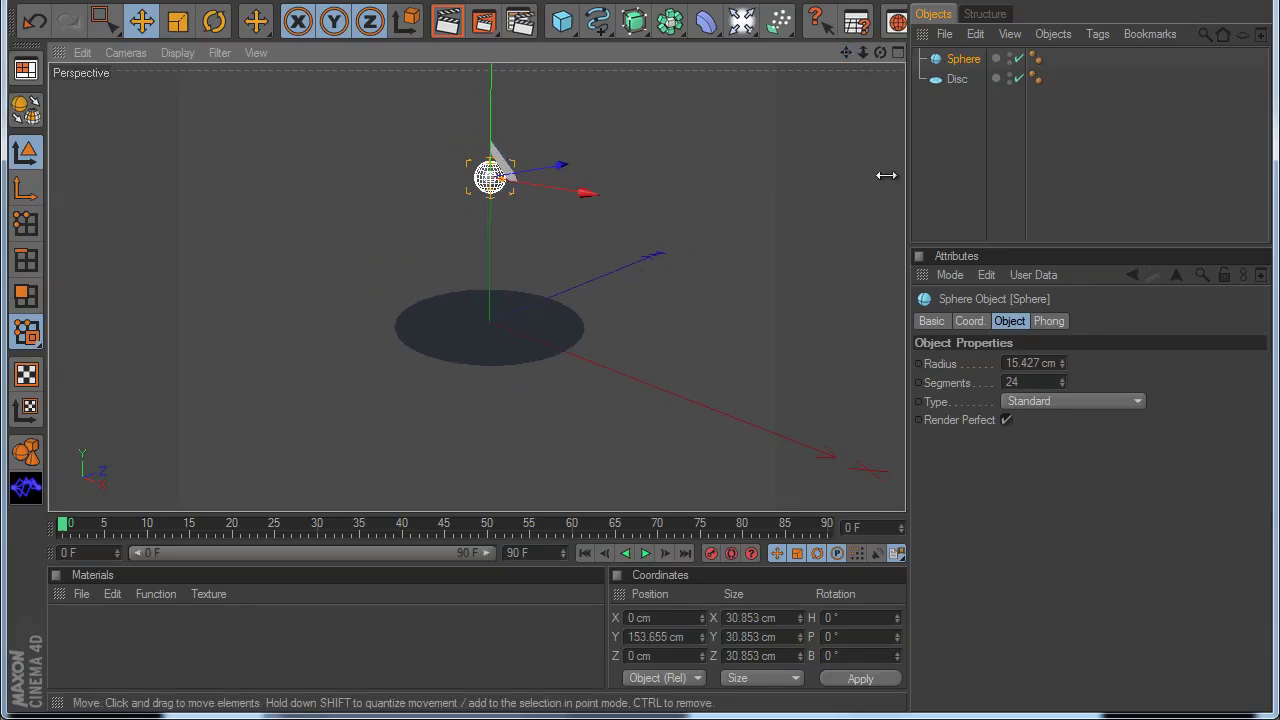
- Select the sphere and the disc and attach a Dynamics Body tag to both
{"action": "left_click_drag", "start_coordinate": [972, 108], "coordinate": [944, 58]}
{"action": "right_click", "coordinate": [956, 80]}
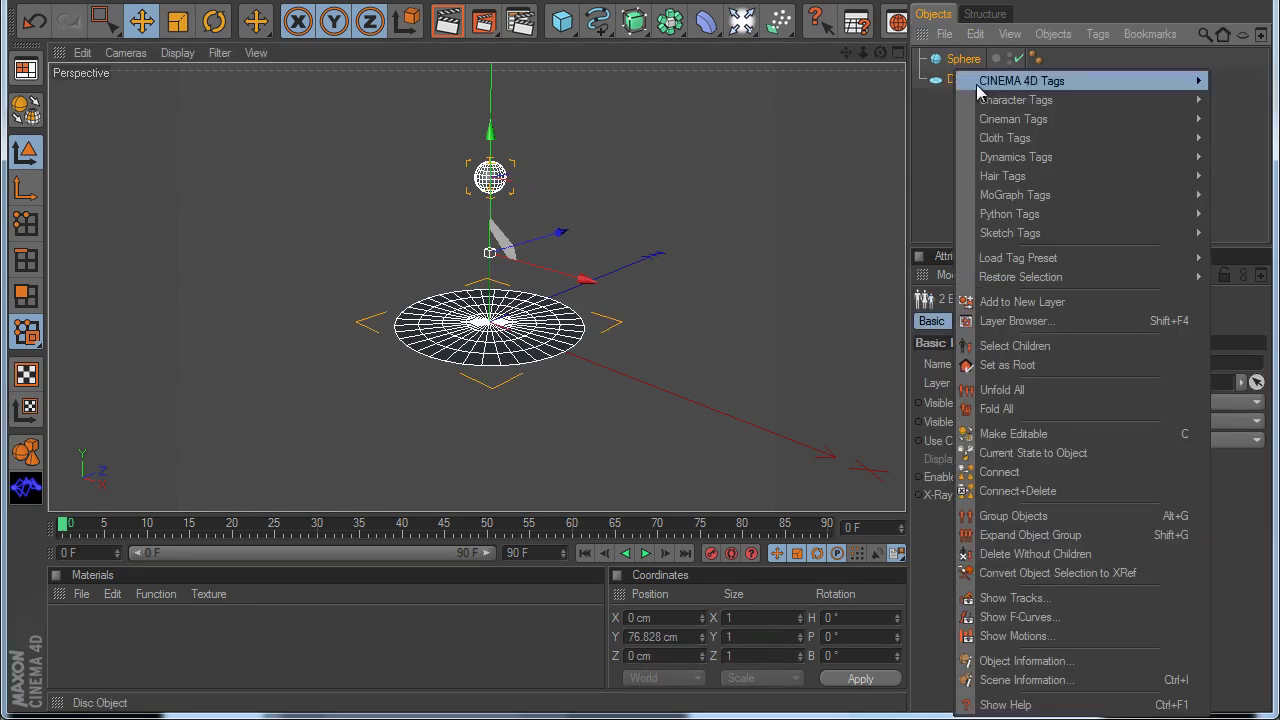
{"action": "left_click", "coordinate": [882, 157]}
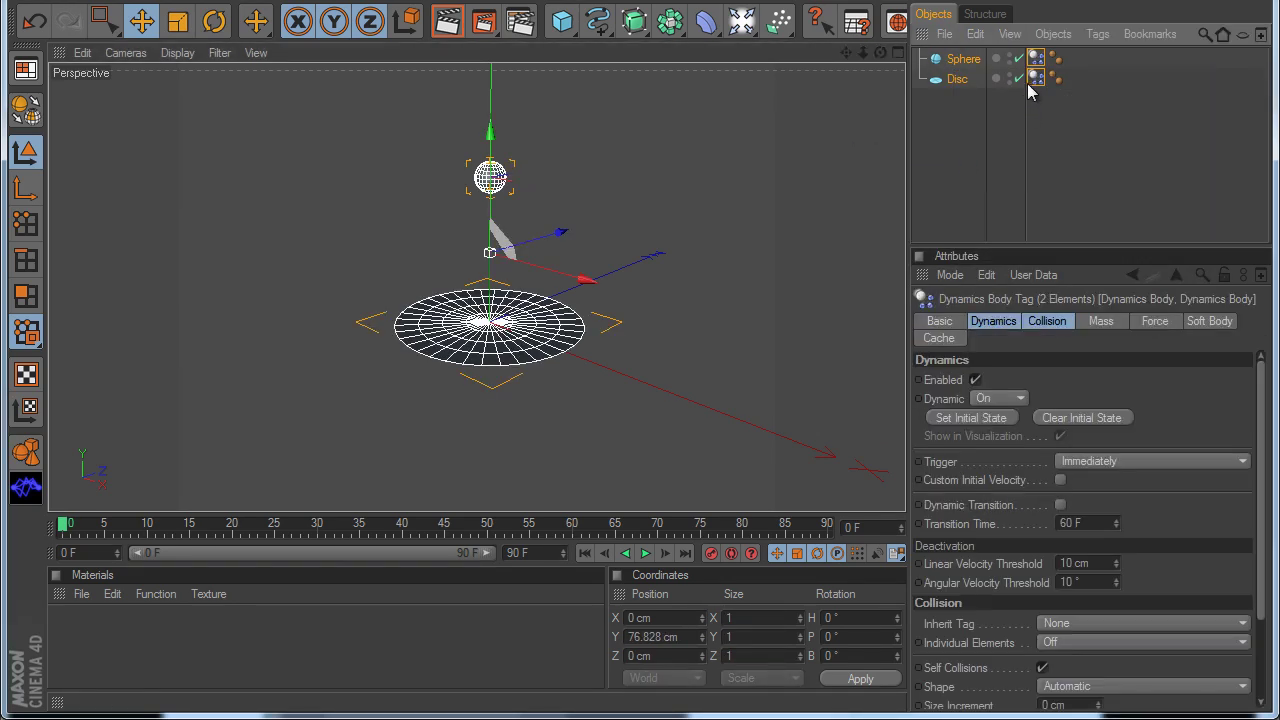
- Turn off Dynamic in the disc's Dynamics Body tag so the disc acts as a static collider
{"action": "left_click", "coordinate": [959, 62]}
{"action": "left_click", "coordinate": [1038, 79]}
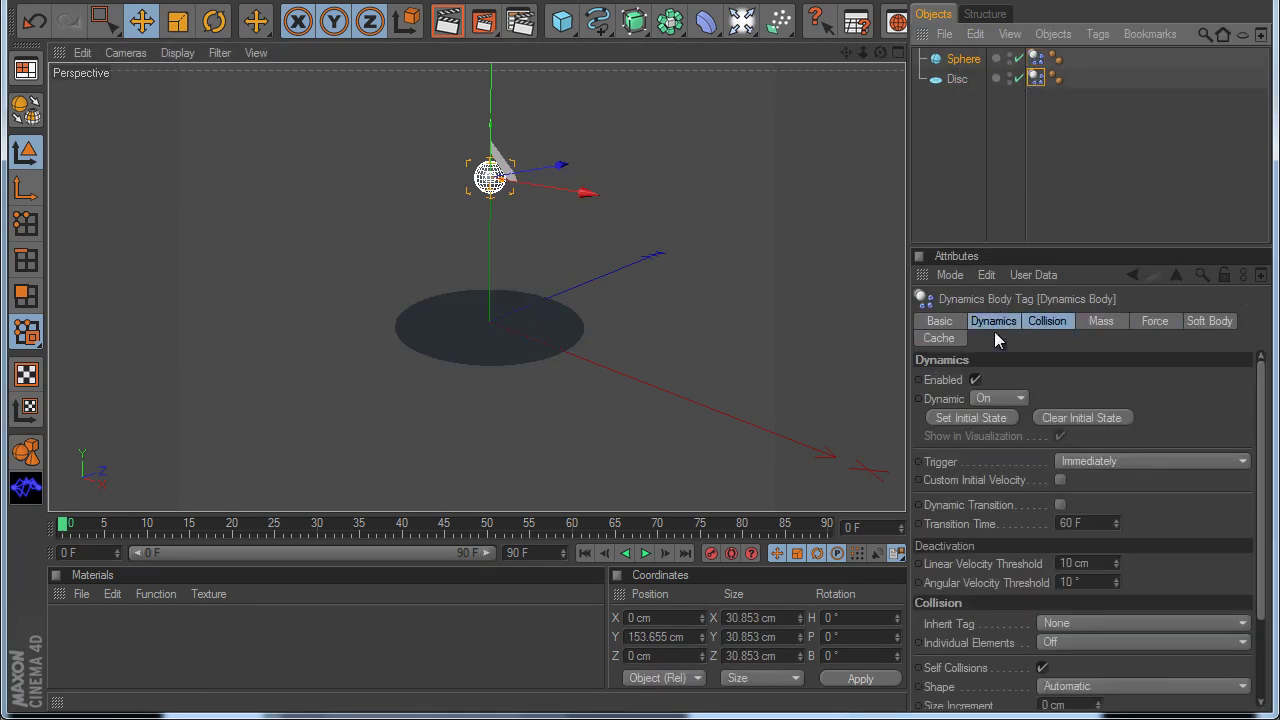
{"action": "left_click", "coordinate": [995, 398]}
{"action": "left_click", "coordinate": [990, 432]}
{"action": "left_click", "coordinate": [980, 200]}
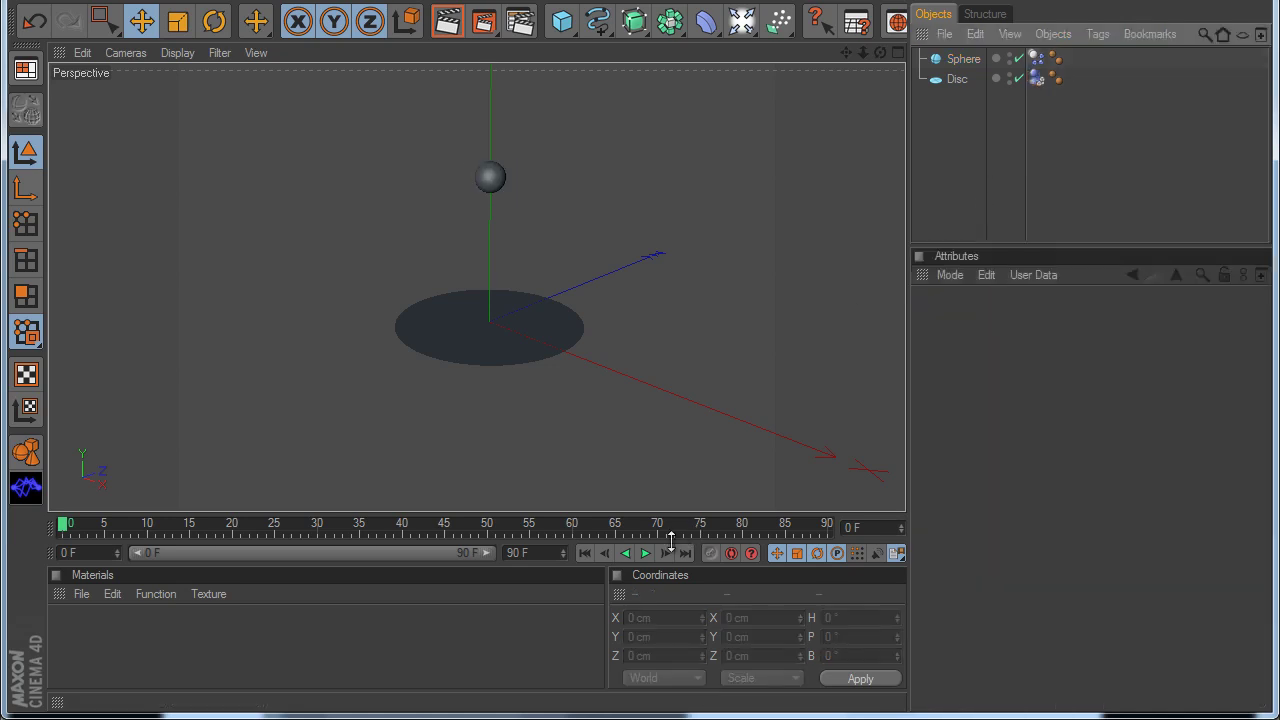
- Play the simulation to check how the sphere falls onto the disc, and return to the first frame
{"action": "left_click", "coordinate": [645, 553]}
{"action": "scroll", "coordinate": [511, 398], "scroll_direction": "up", "scroll_amount": 2}
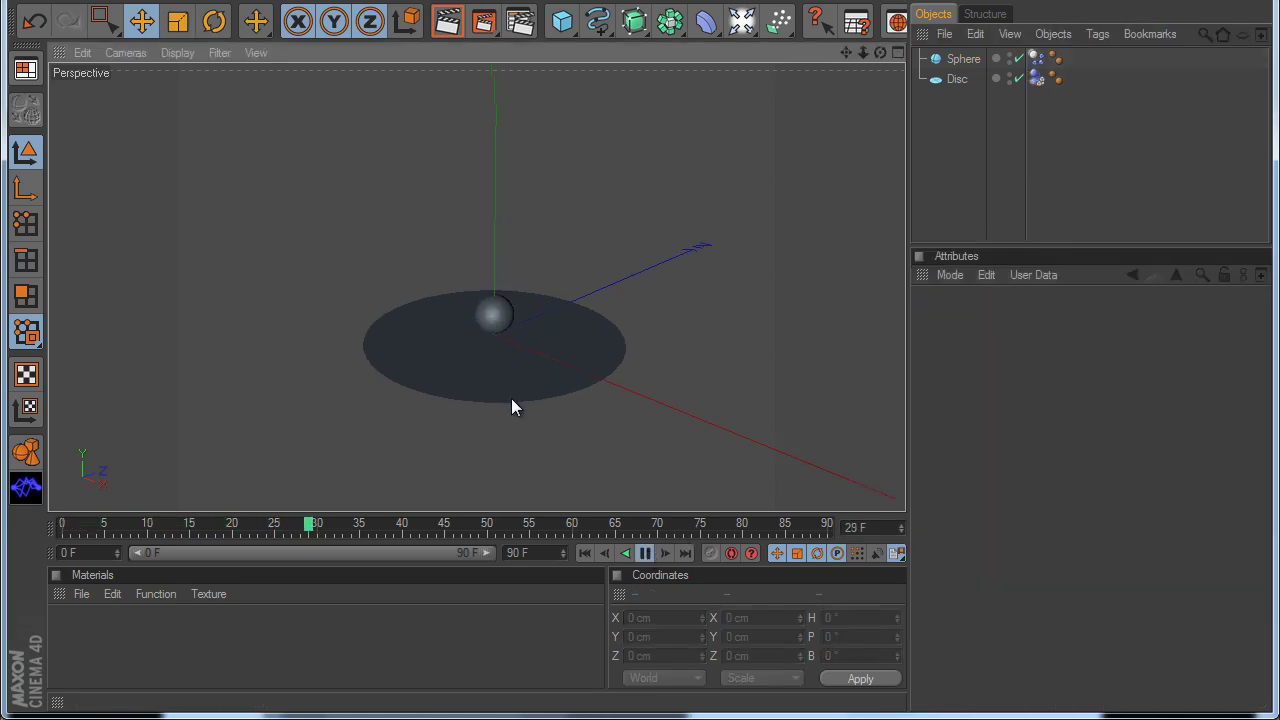
{"action": "scroll", "coordinate": [505, 355], "scroll_direction": "up", "scroll_amount": 2}
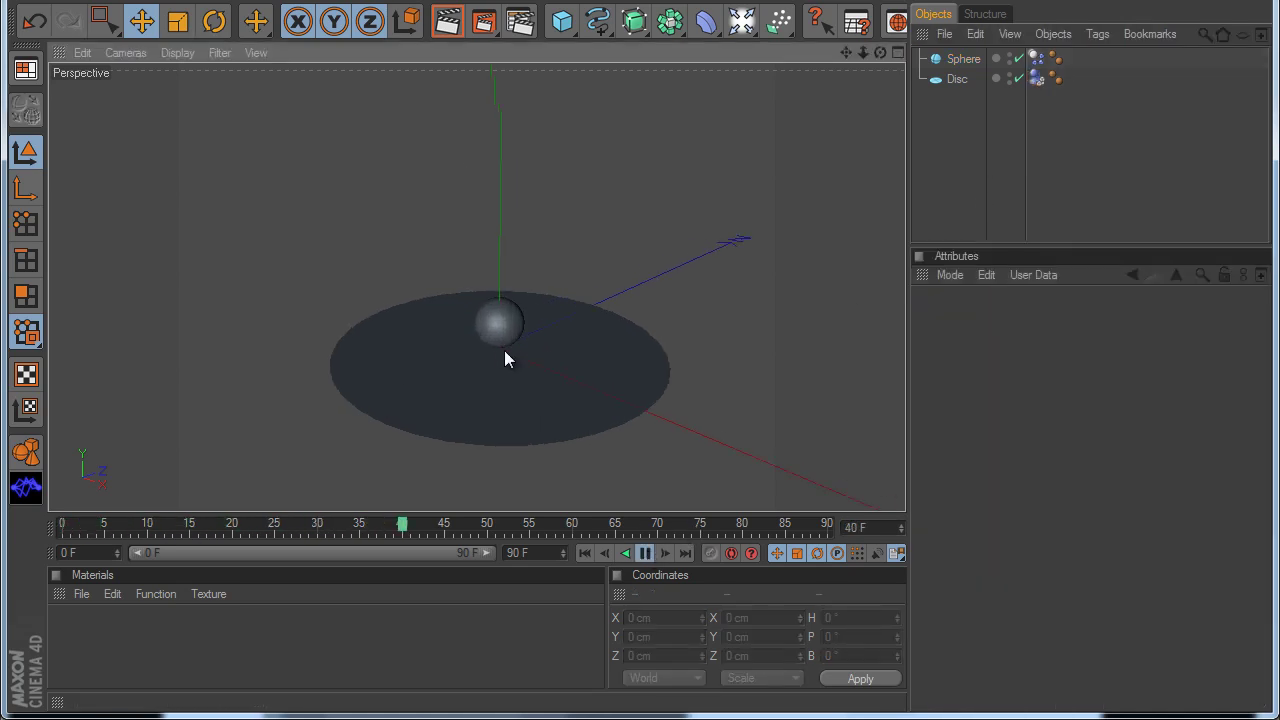
{"action": "left_click", "coordinate": [645, 553]}
{"action": "left_click", "coordinate": [585, 553]}
{"action": "scroll", "coordinate": [719, 398], "scroll_direction": "down", "scroll_amount": 1}
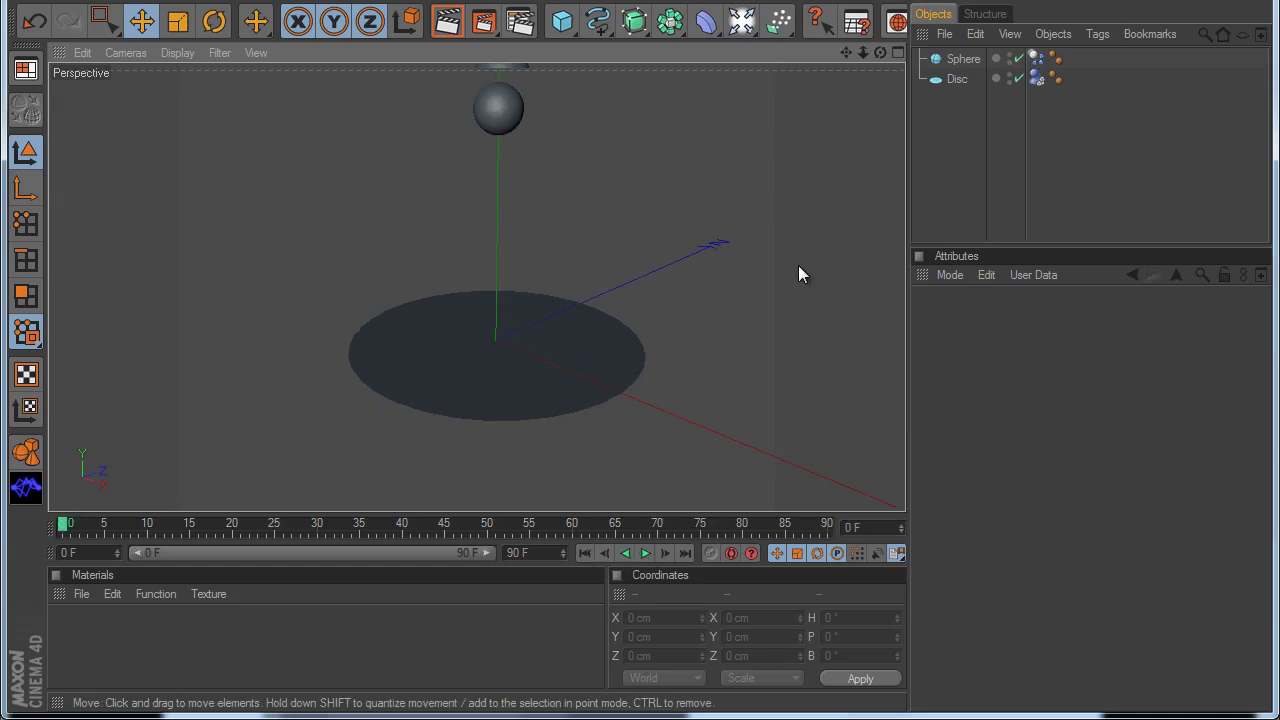
- Attach a SoundsFX tag to the sphere and load MyHit.aiff from the Sounds folder as its sound file
{"action": "right_click", "coordinate": [962, 62]}
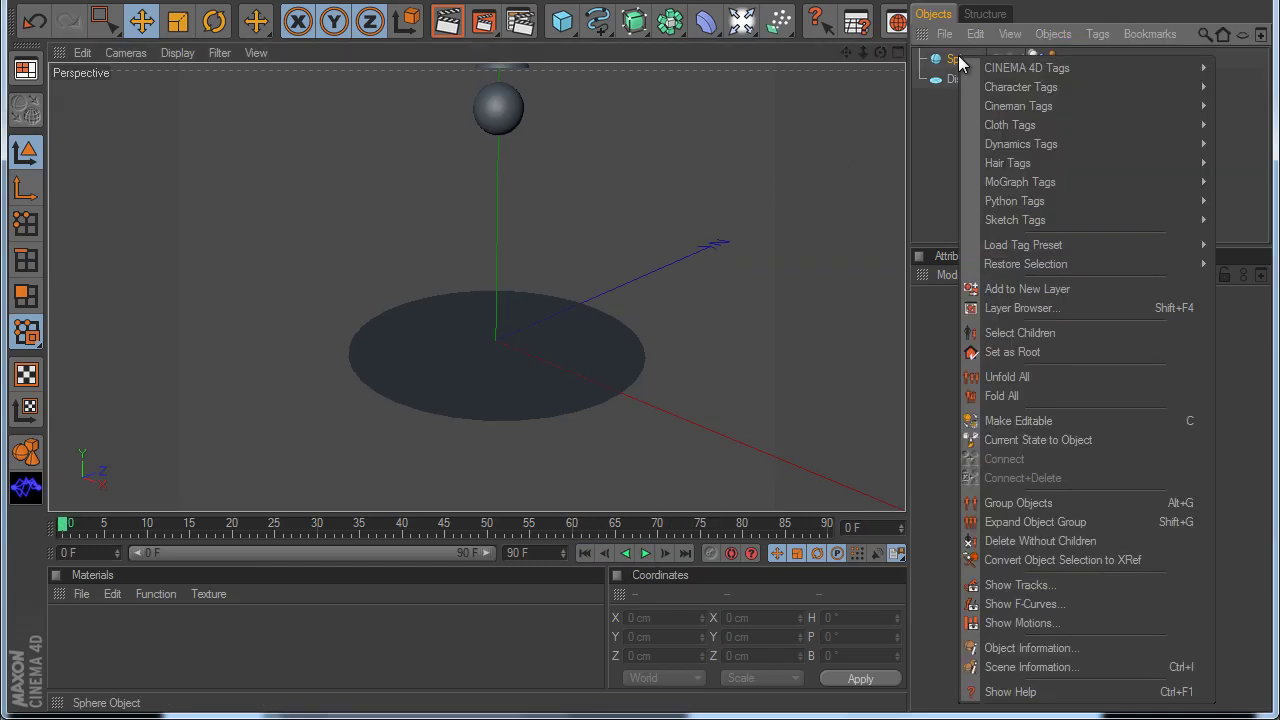
{"action": "mouse_move", "coordinate": [1012, 197]}
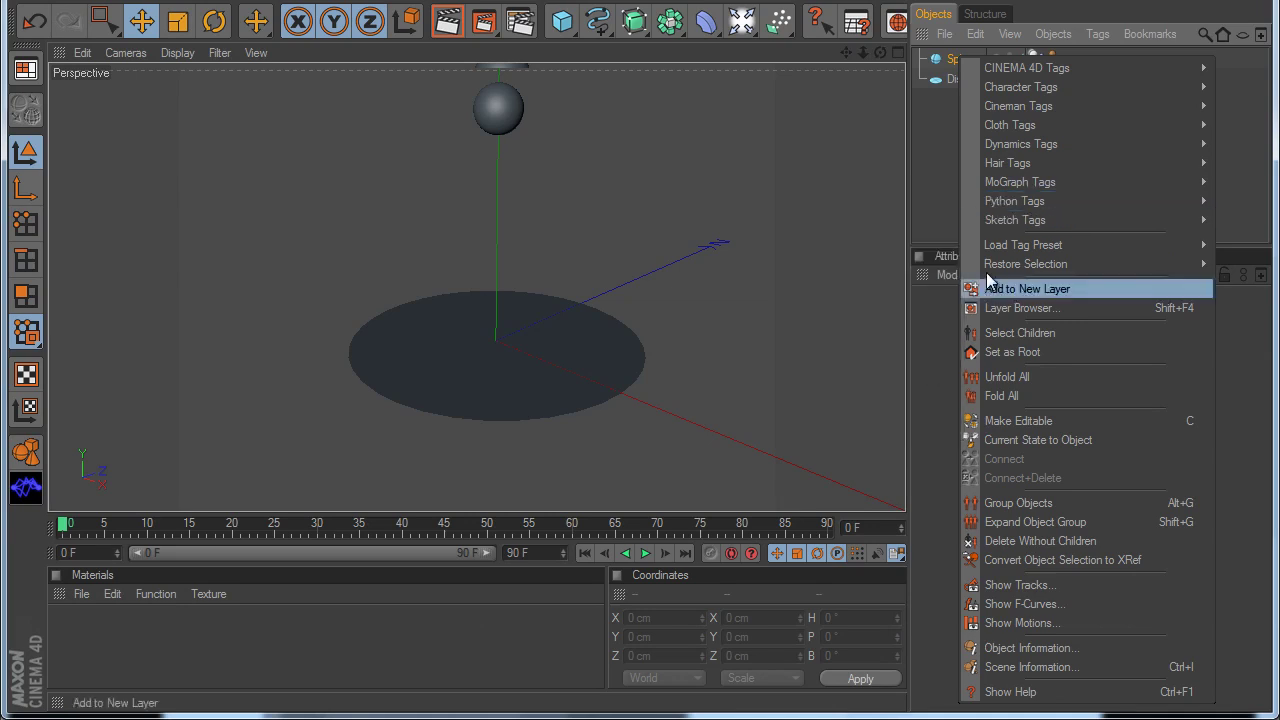
{"action": "left_click", "coordinate": [914, 409]}
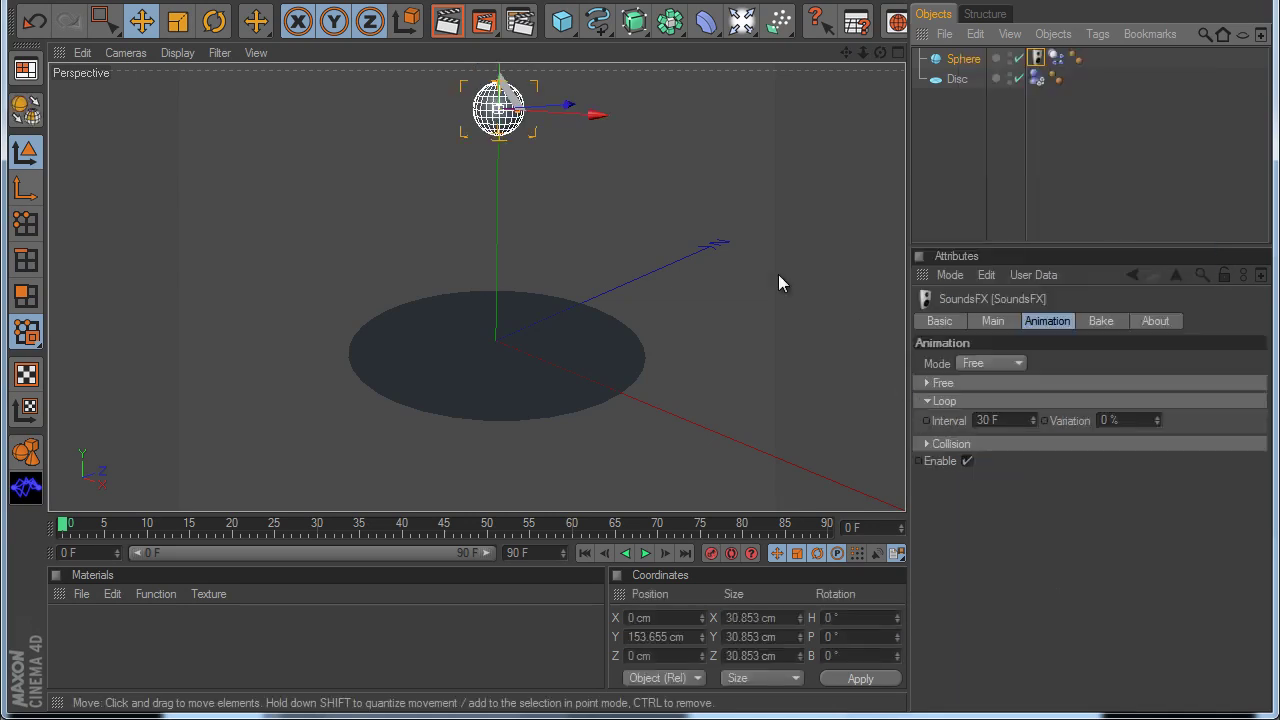
{"action": "left_click", "coordinate": [992, 322]}
{"action": "left_click", "coordinate": [1250, 364]}
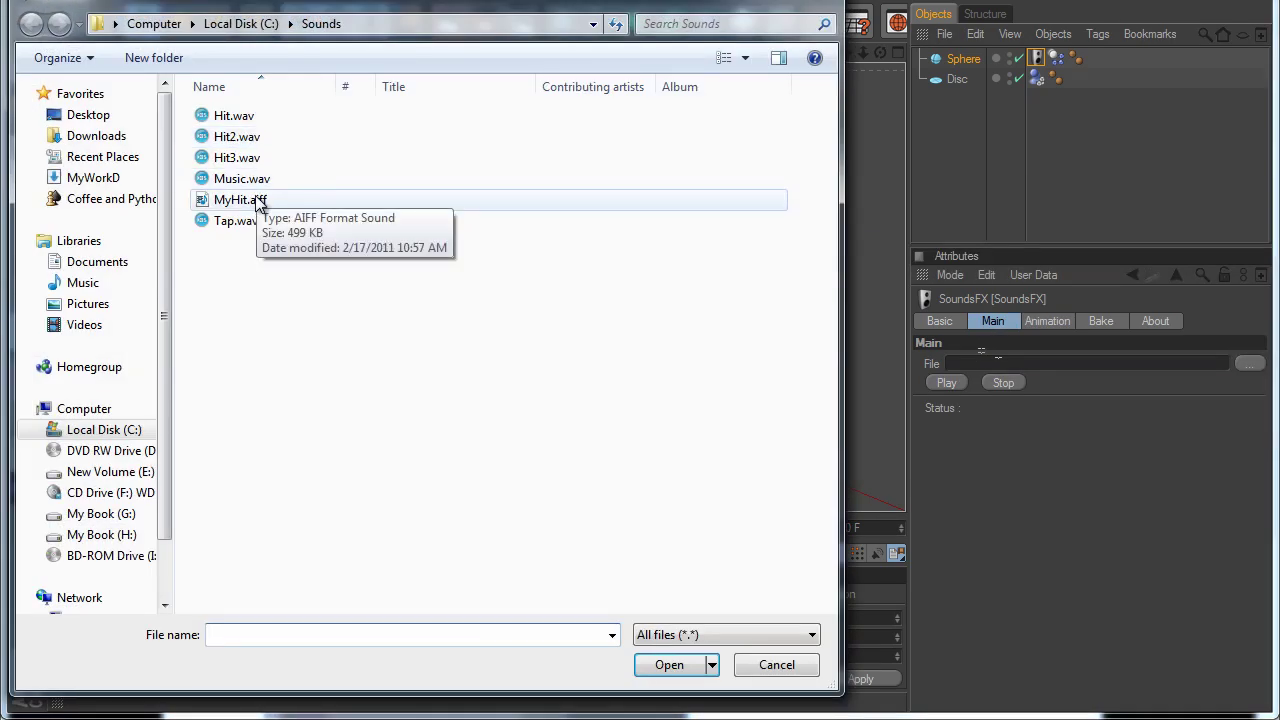
{"action": "left_click", "coordinate": [258, 201]}
{"action": "double_click", "coordinate": [258, 201]}
- Set the sphere's SoundsFX animation mode to Collision and add the disc to its collision list
{"action": "left_click", "coordinate": [1048, 321]}
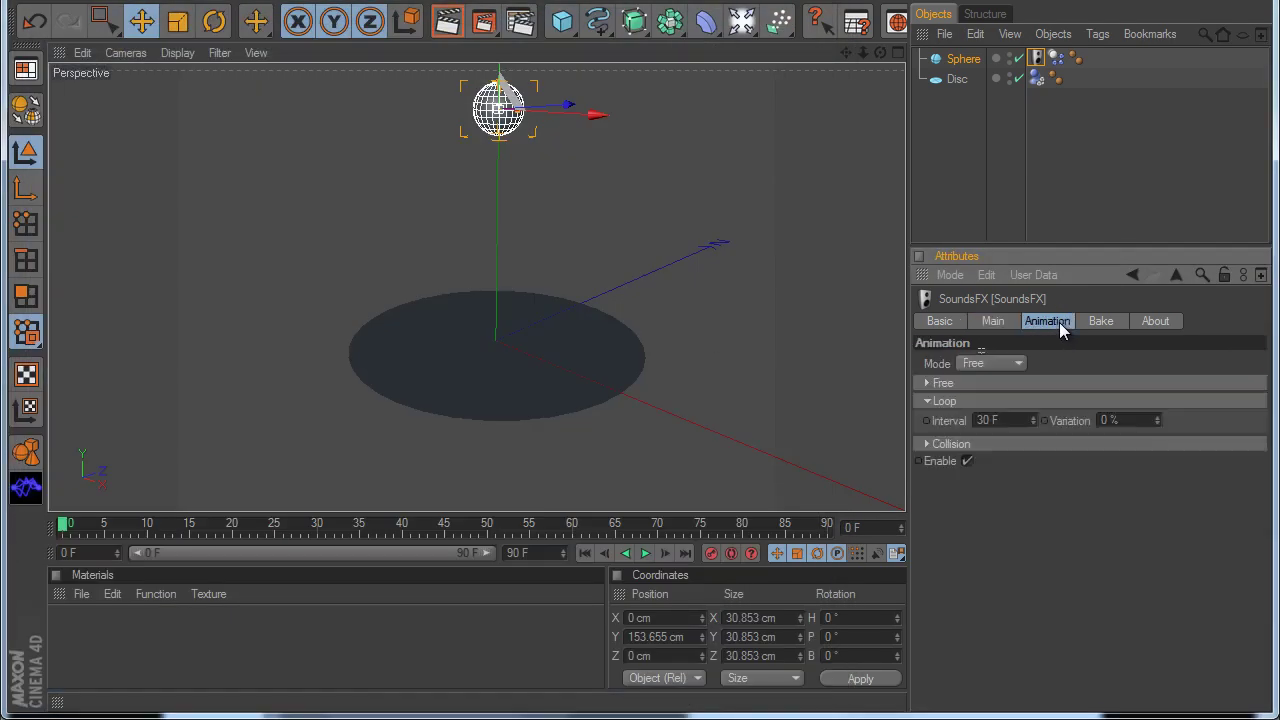
{"action": "left_click", "coordinate": [990, 363]}
{"action": "left_click", "coordinate": [994, 421]}
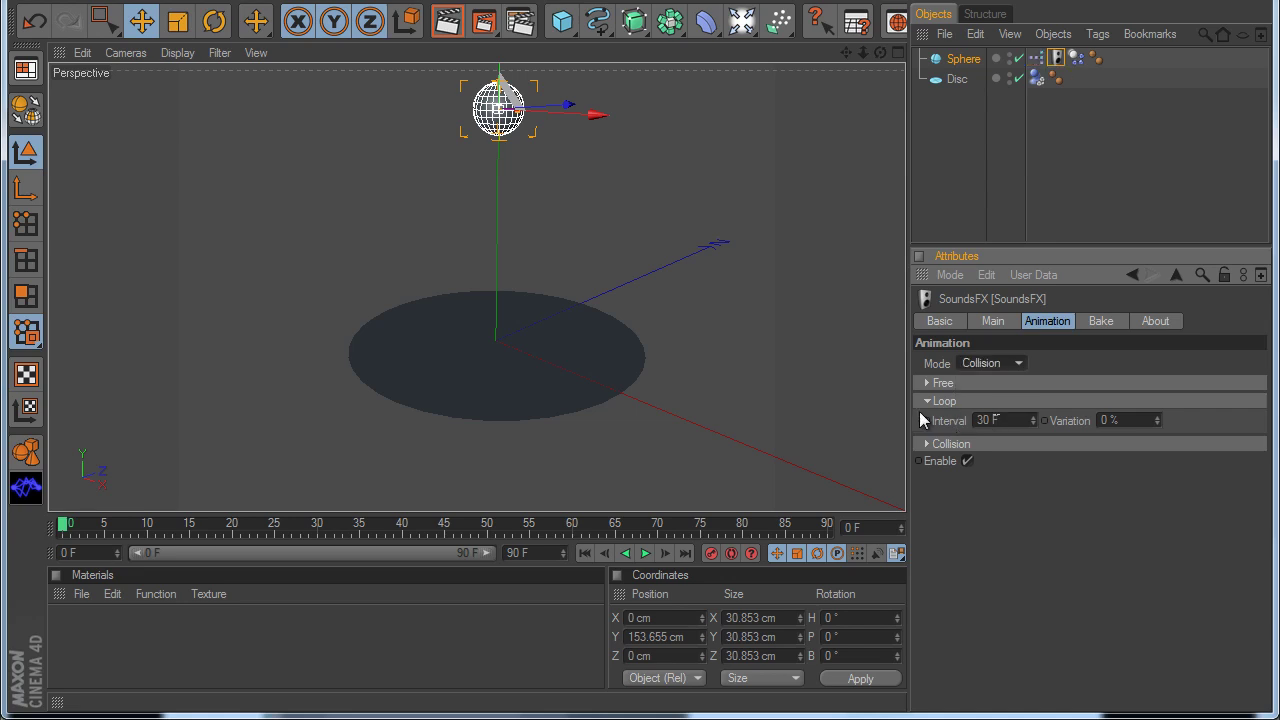
{"action": "left_click", "coordinate": [926, 400]}
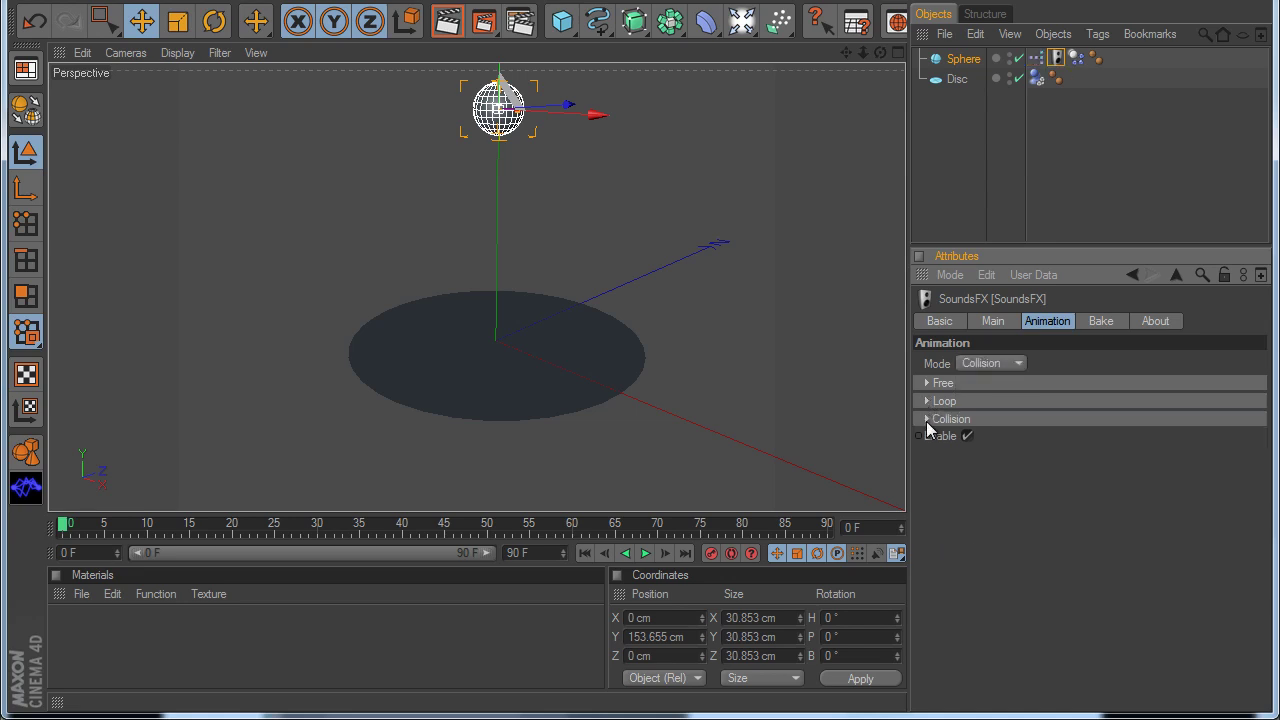
{"action": "left_click", "coordinate": [926, 419]}
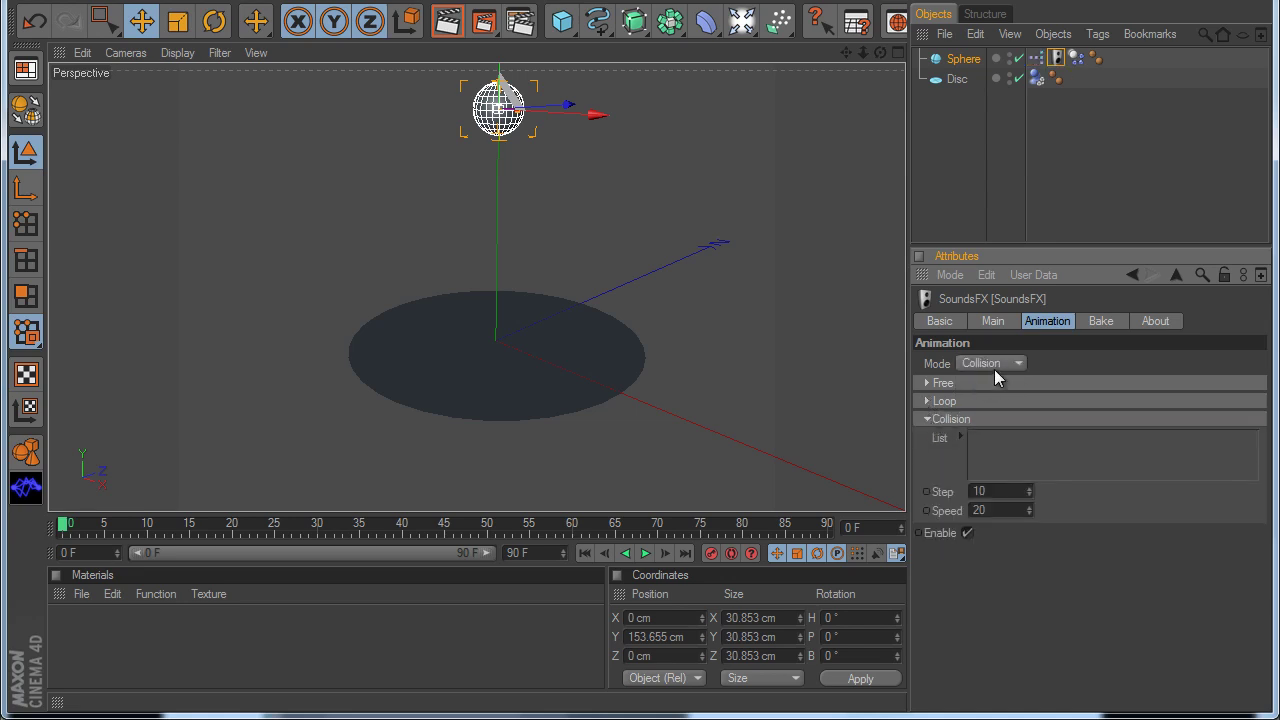
{"action": "left_click_drag", "start_coordinate": [958, 80], "coordinate": [1008, 455]}
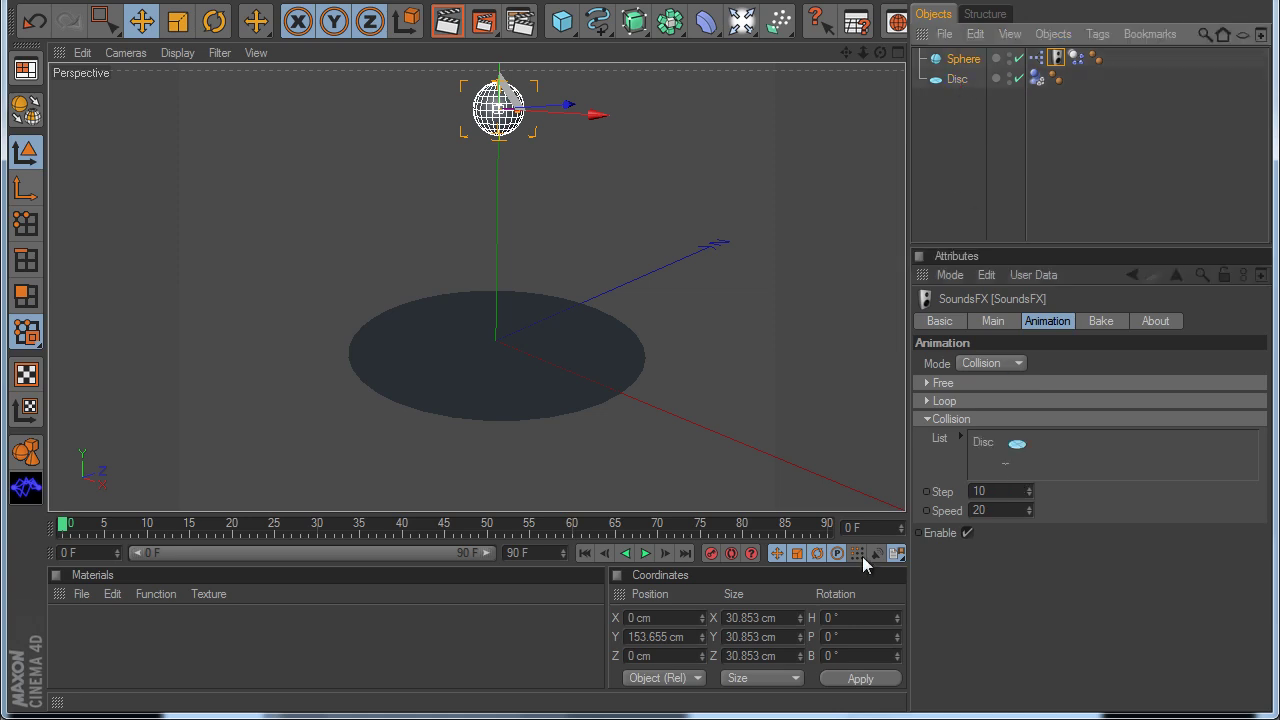
- Play the animation with nothing selected to test the collision sound as the sphere hits the disc
{"action": "left_click", "coordinate": [643, 553]}
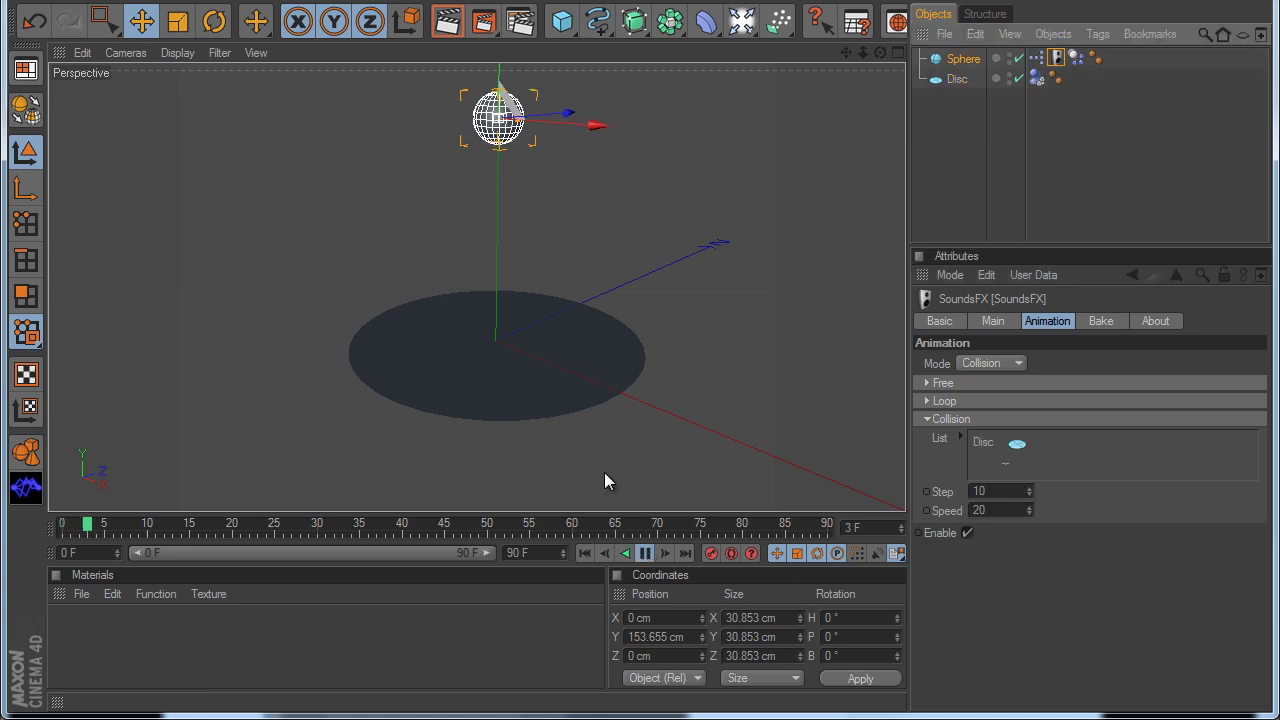
{"action": "left_click", "coordinate": [565, 423]}
{"action": "scroll", "coordinate": [508, 388], "scroll_direction": "up", "scroll_amount": 5}
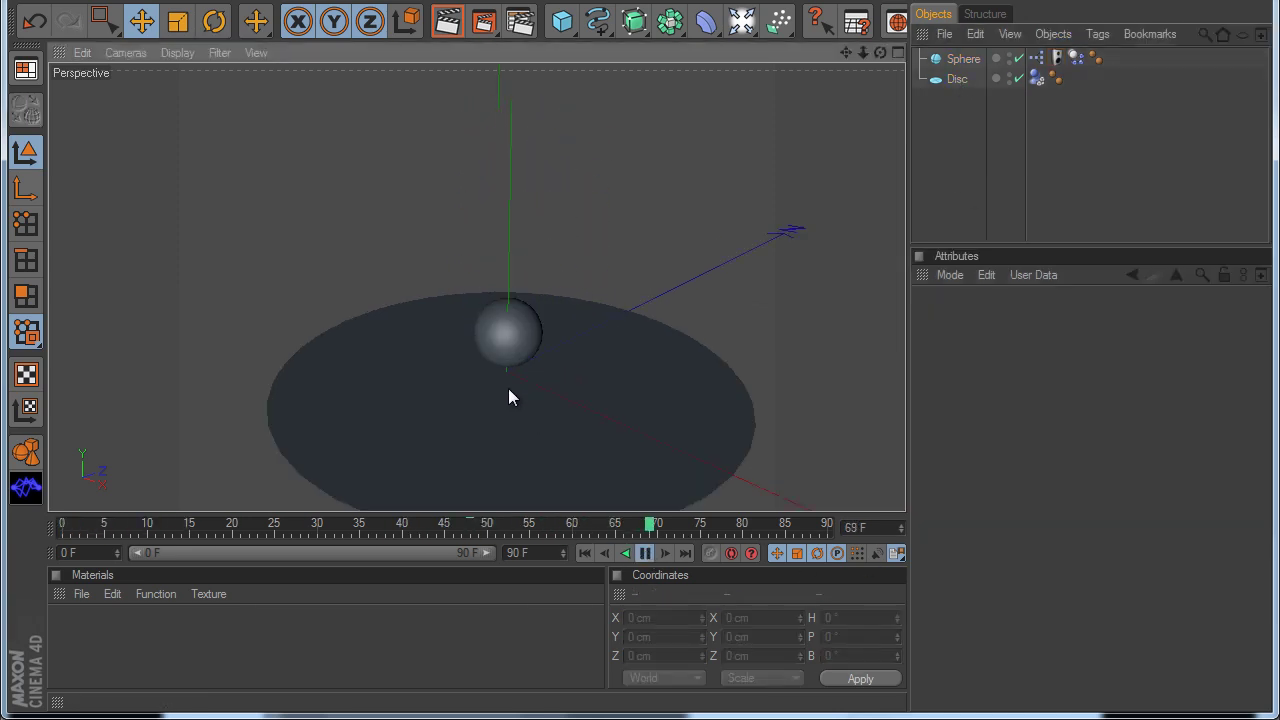
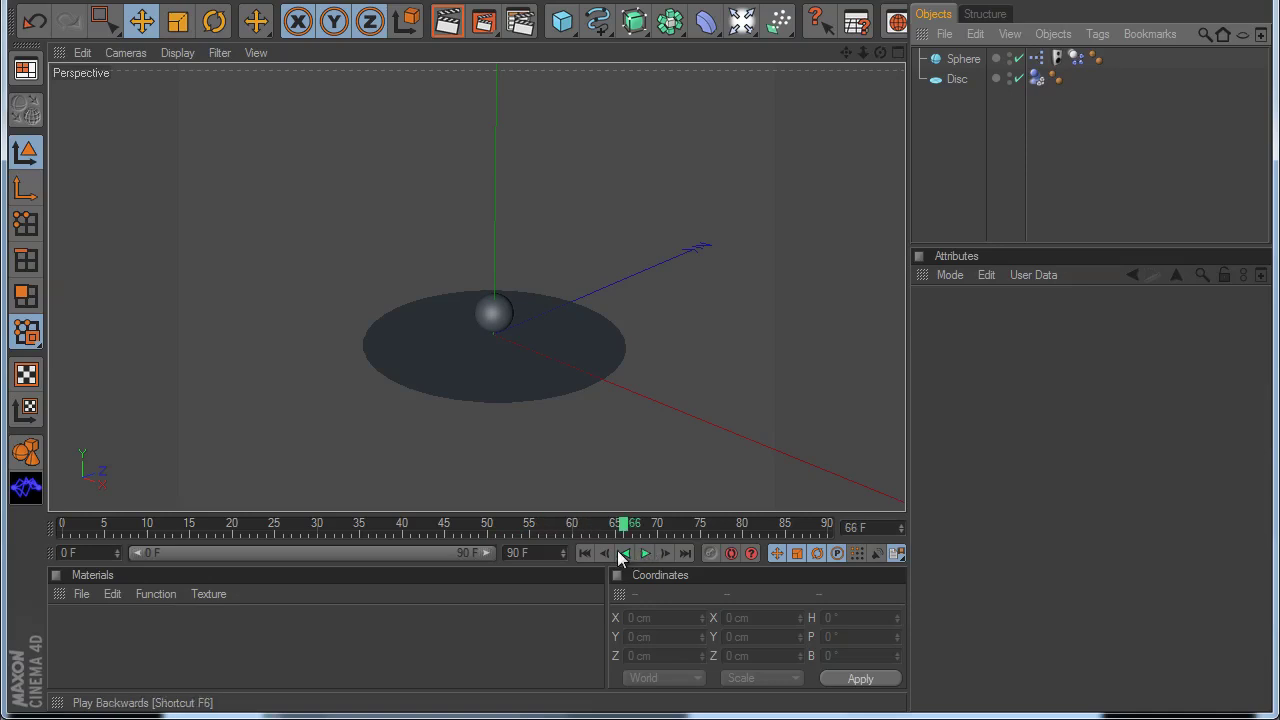
- Bake the sphere's SoundsFX collision sounds from the first frame and play the animation to check them
{"action": "left_click", "coordinate": [586, 552]}
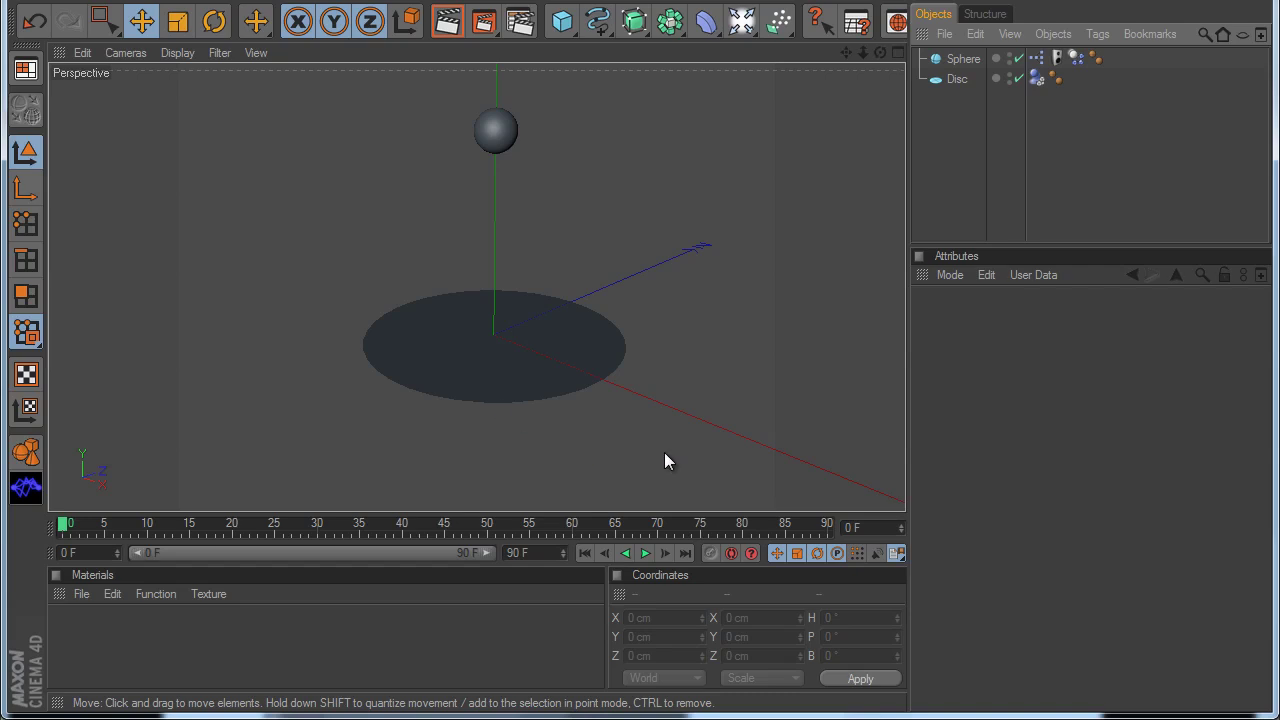
{"action": "left_click", "coordinate": [1056, 58]}
{"action": "left_click", "coordinate": [993, 321]}
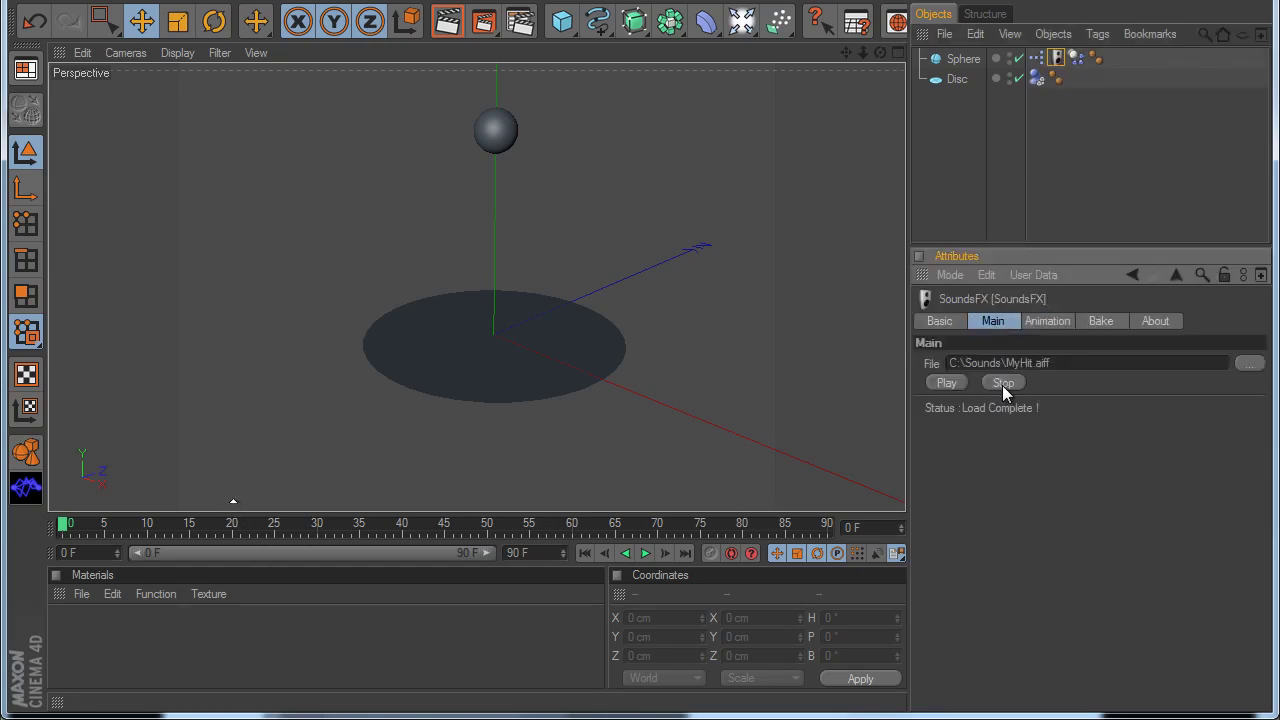
{"action": "left_click", "coordinate": [1047, 321]}
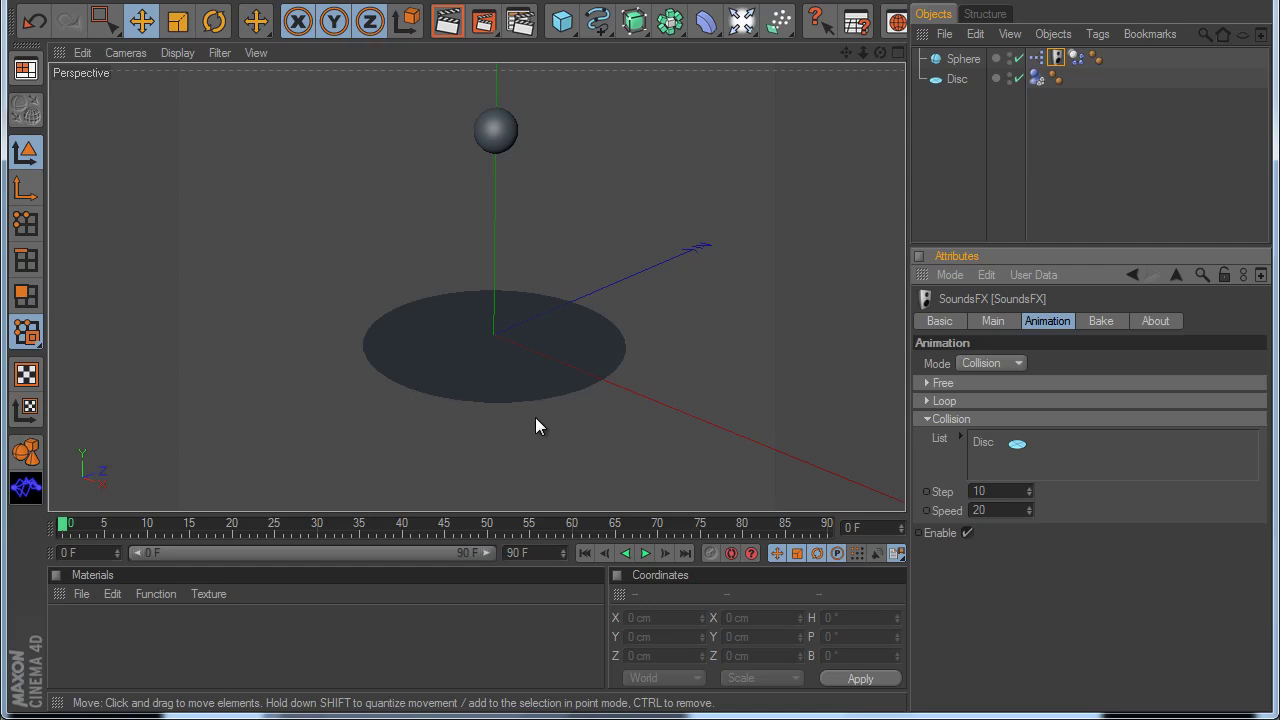
{"action": "left_click", "coordinate": [1100, 323]}
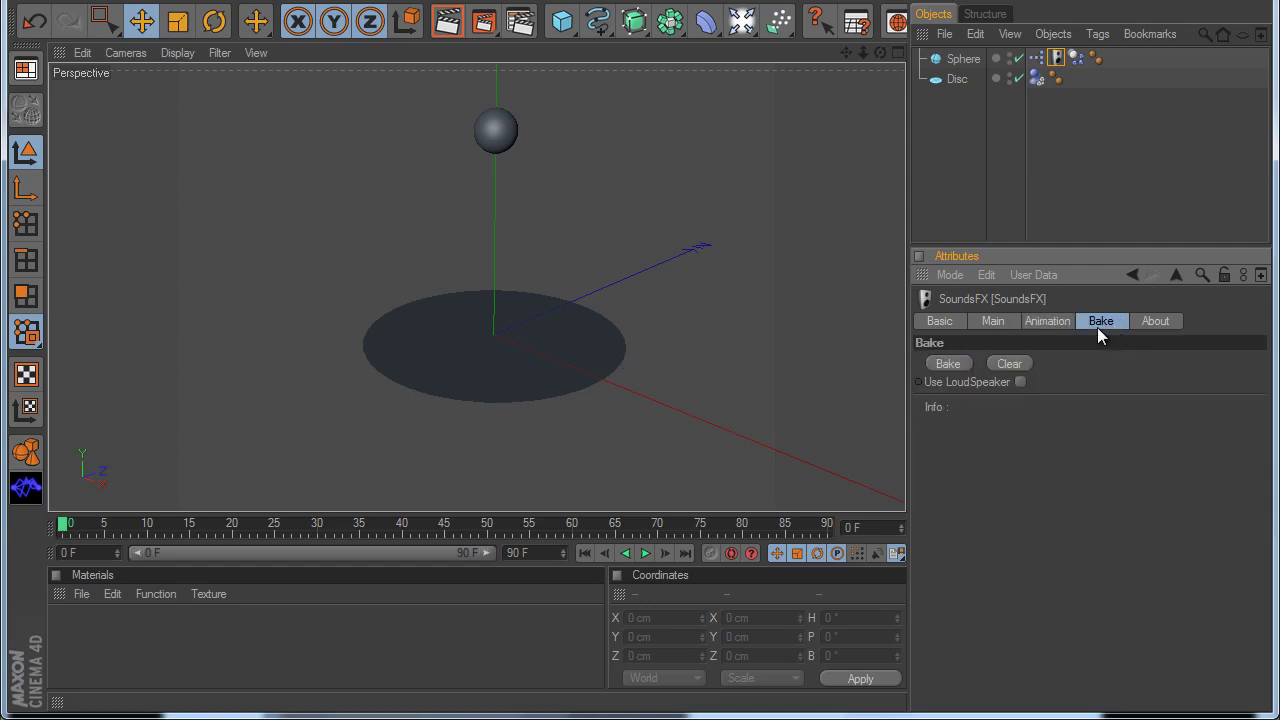
{"action": "left_click", "coordinate": [950, 365]}
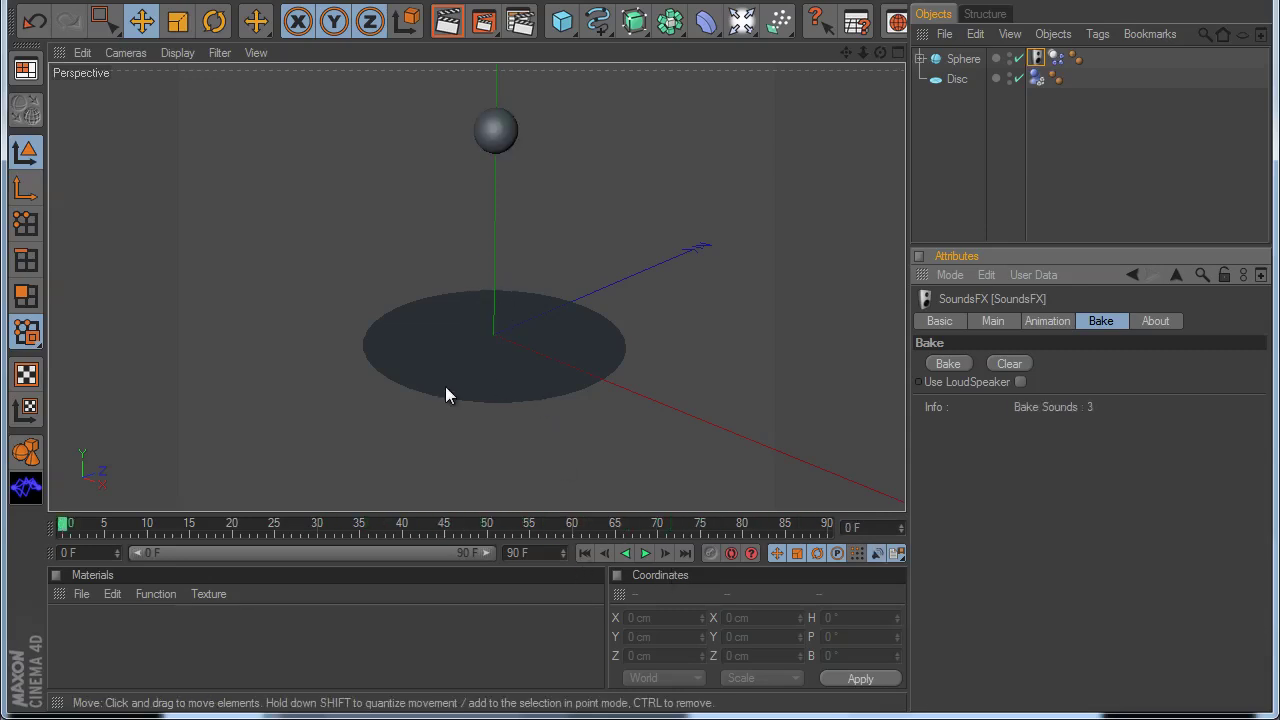
{"action": "left_click", "coordinate": [645, 553]}
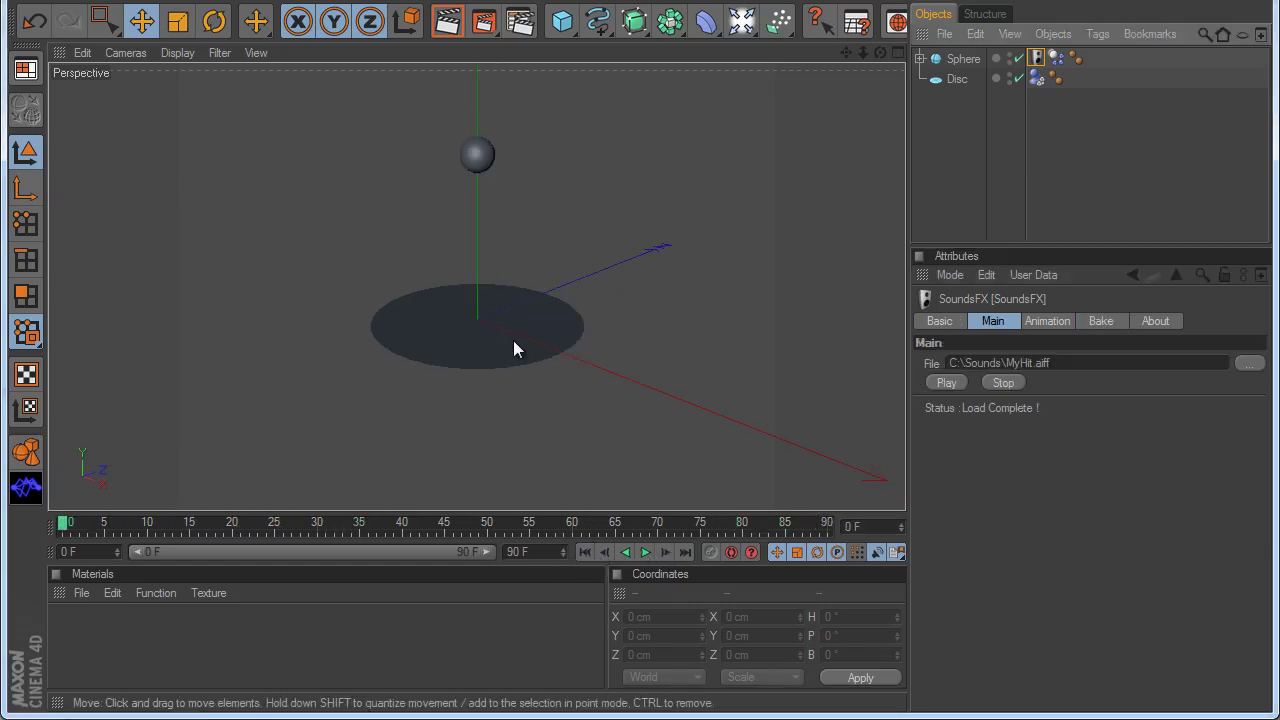
- Shrink the disc to about 147 cm across and rotate it to a 25° pitch
{"action": "left_click", "coordinate": [515, 343]}
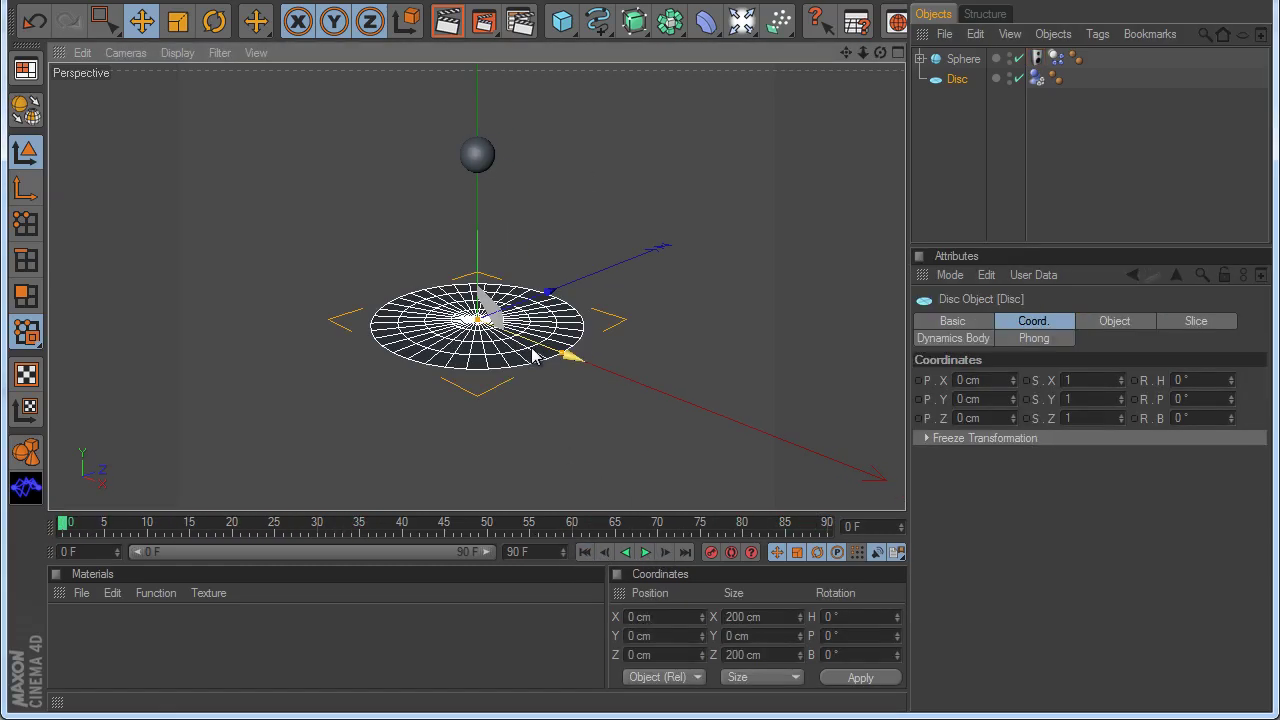
{"action": "left_click_drag", "start_coordinate": [560, 355], "coordinate": [538, 344]}
{"action": "left_click", "coordinate": [216, 23]}
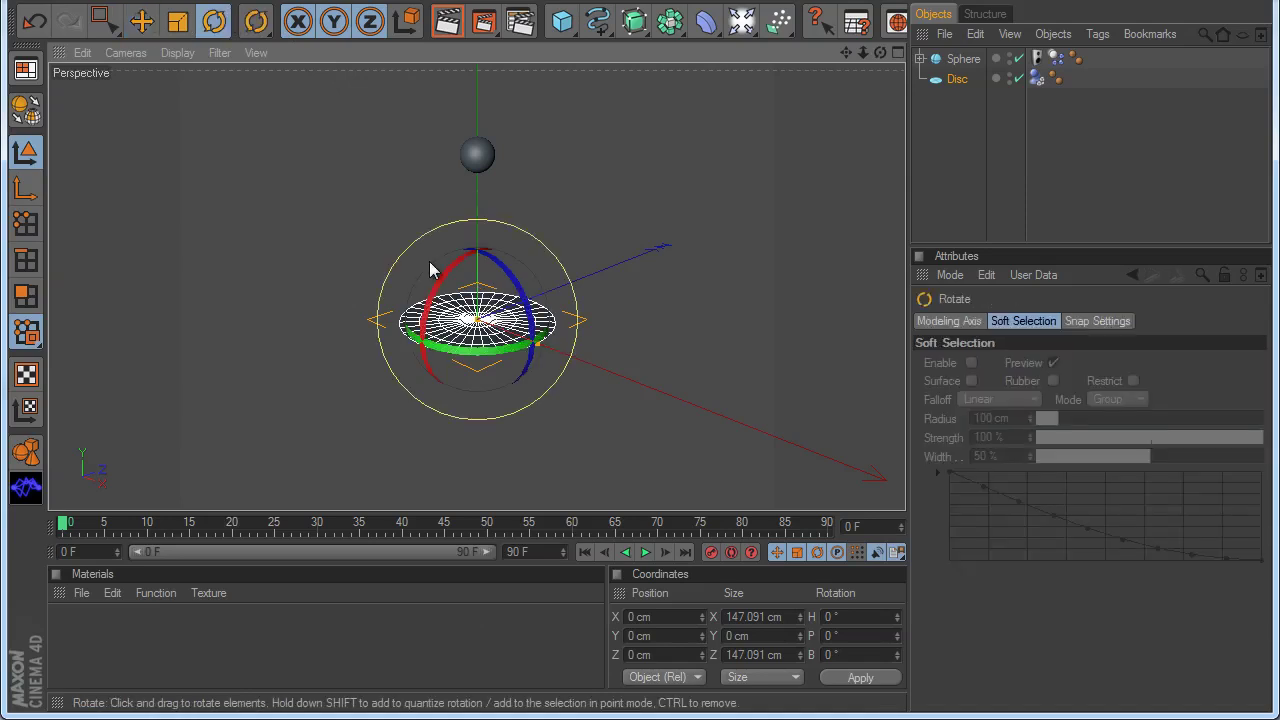
{"action": "left_click_drag", "start_coordinate": [443, 281], "coordinate": [495, 316]}
- Duplicate the tilted disc and move the copy to about Y -100 cm, Z -215 cm
{"action": "key", "text": "ctrl+c"}
{"action": "key", "text": "ctrl+v"}
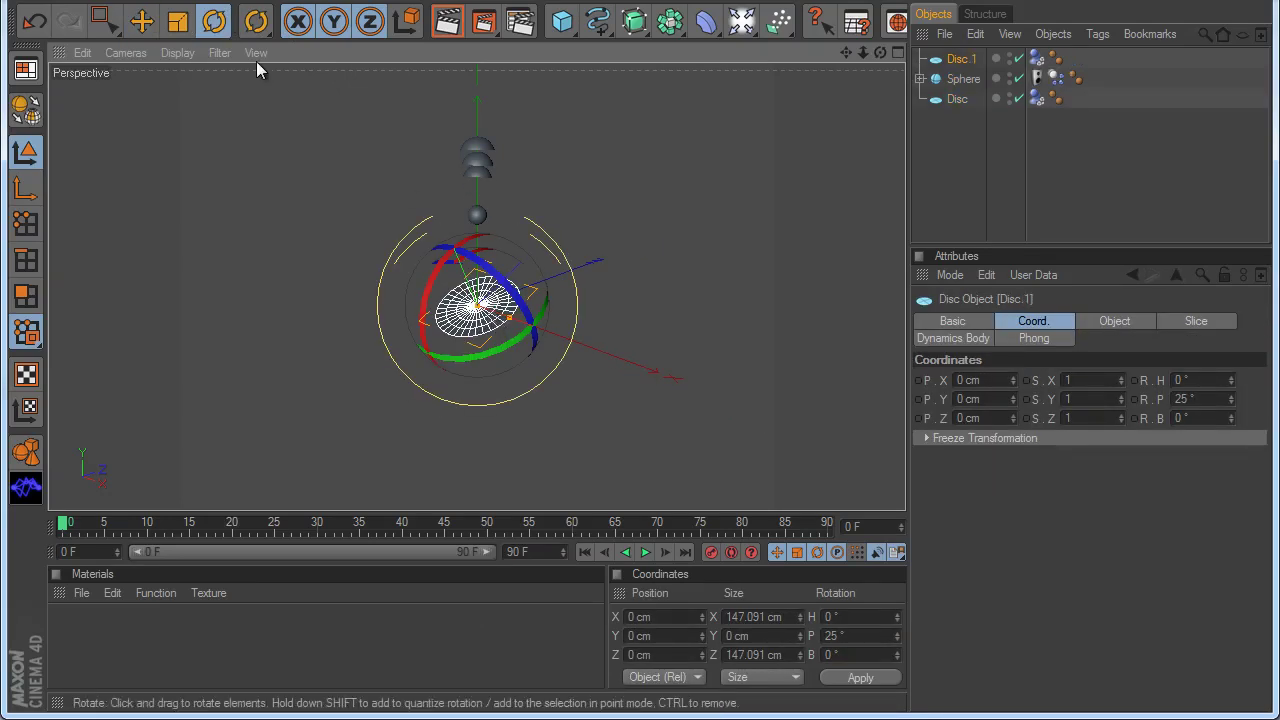
{"action": "left_click", "coordinate": [176, 23]}
{"action": "left_click", "coordinate": [144, 24]}
{"action": "left_click_drag", "start_coordinate": [552, 244], "coordinate": [643, 433]}
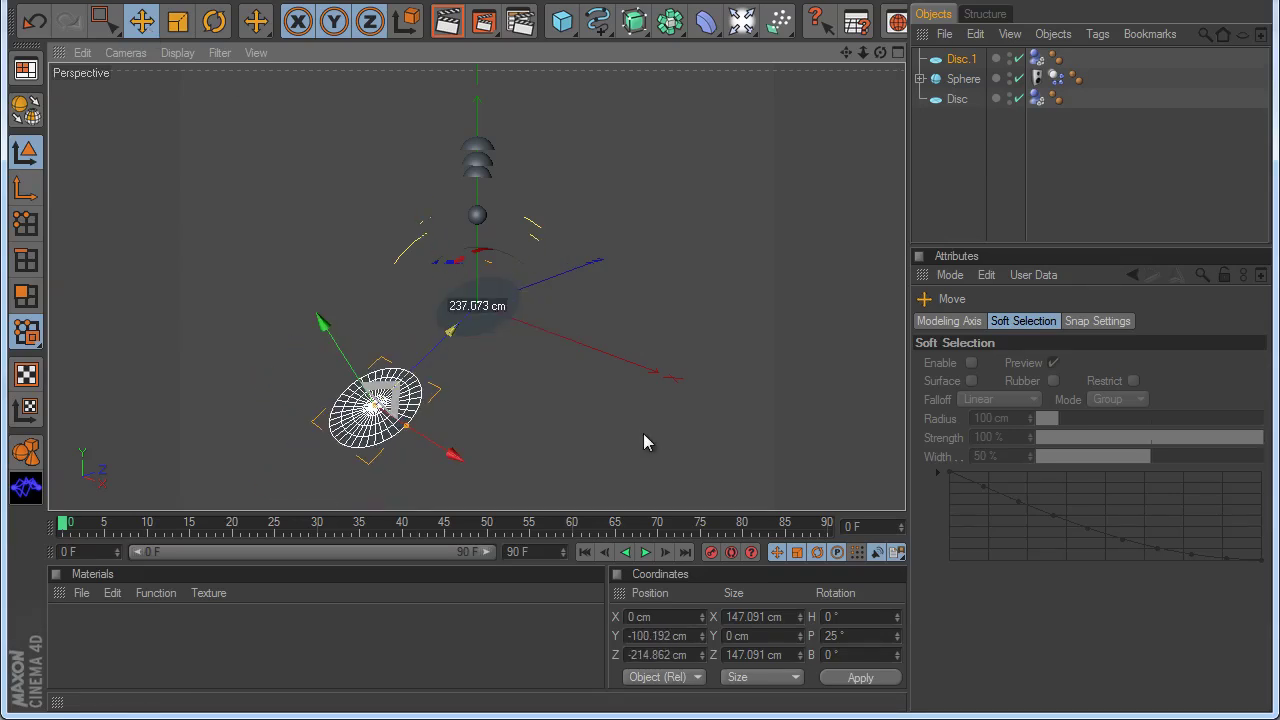
- Rotate the copied disc to a -45° pitch and deselect it
{"action": "left_click", "coordinate": [214, 21]}
{"action": "left_click_drag", "start_coordinate": [350, 365], "coordinate": [640, 397]}
{"action": "left_click", "coordinate": [640, 397]}
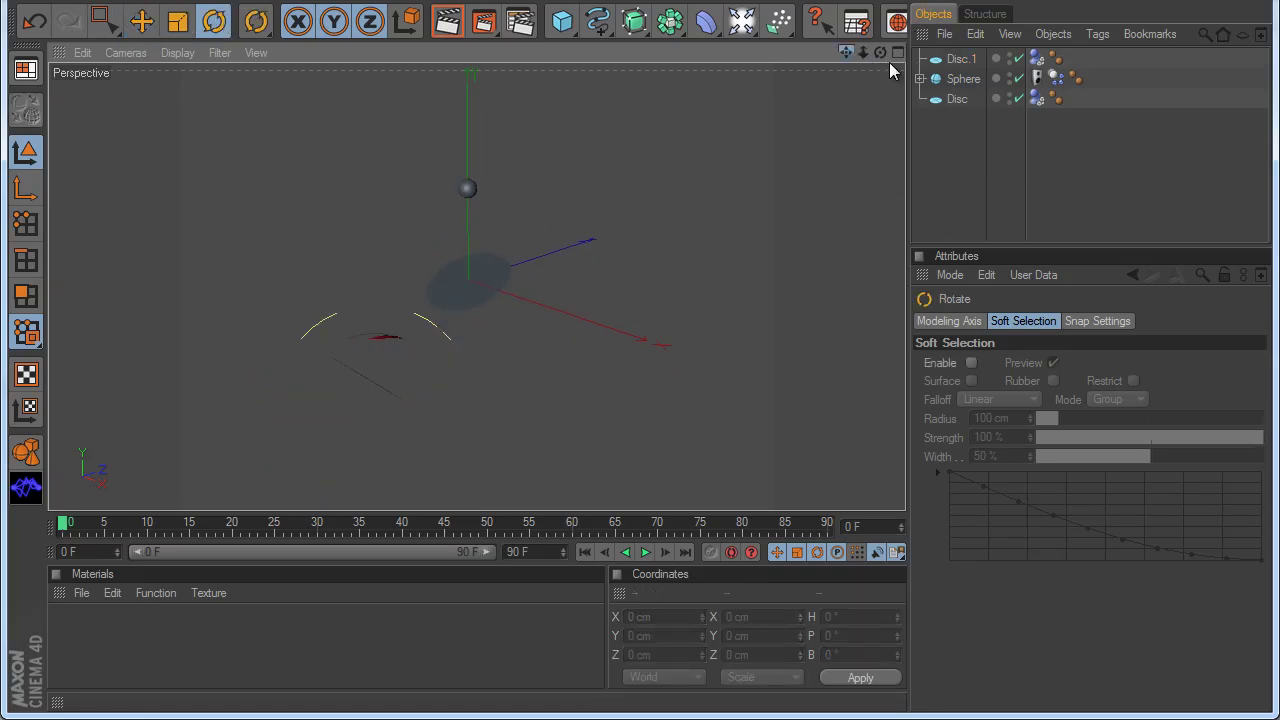
- Play the animation to check how the sphere bounces between the two discs, and return to the first frame
{"action": "left_click_drag", "start_coordinate": [881, 54], "coordinate": [695, 327]}
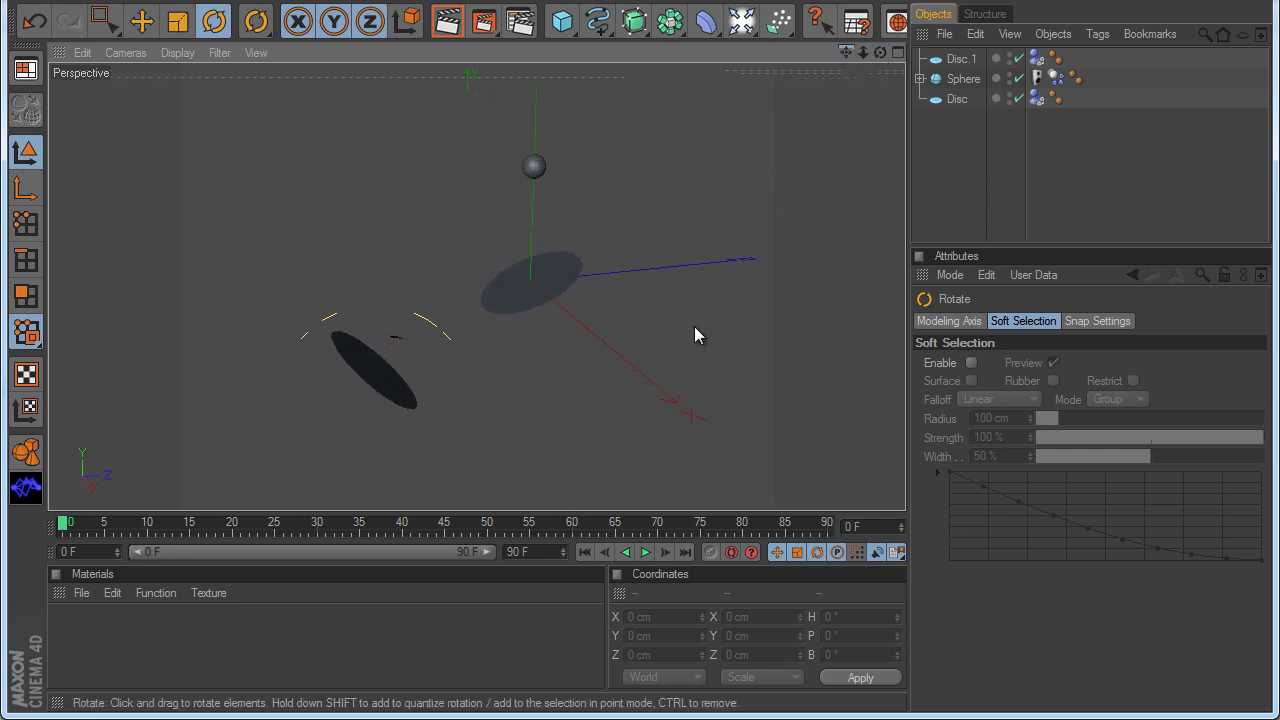
{"action": "left_click", "coordinate": [645, 552]}
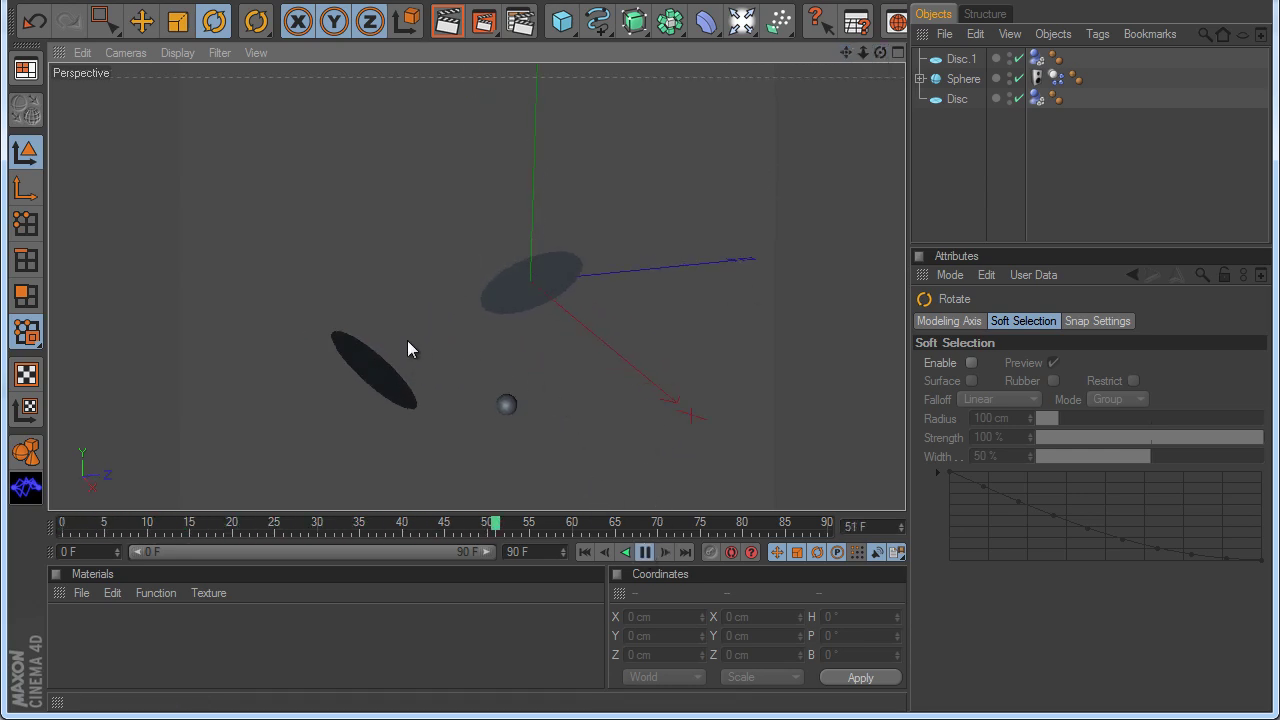
{"action": "left_click", "coordinate": [645, 552]}
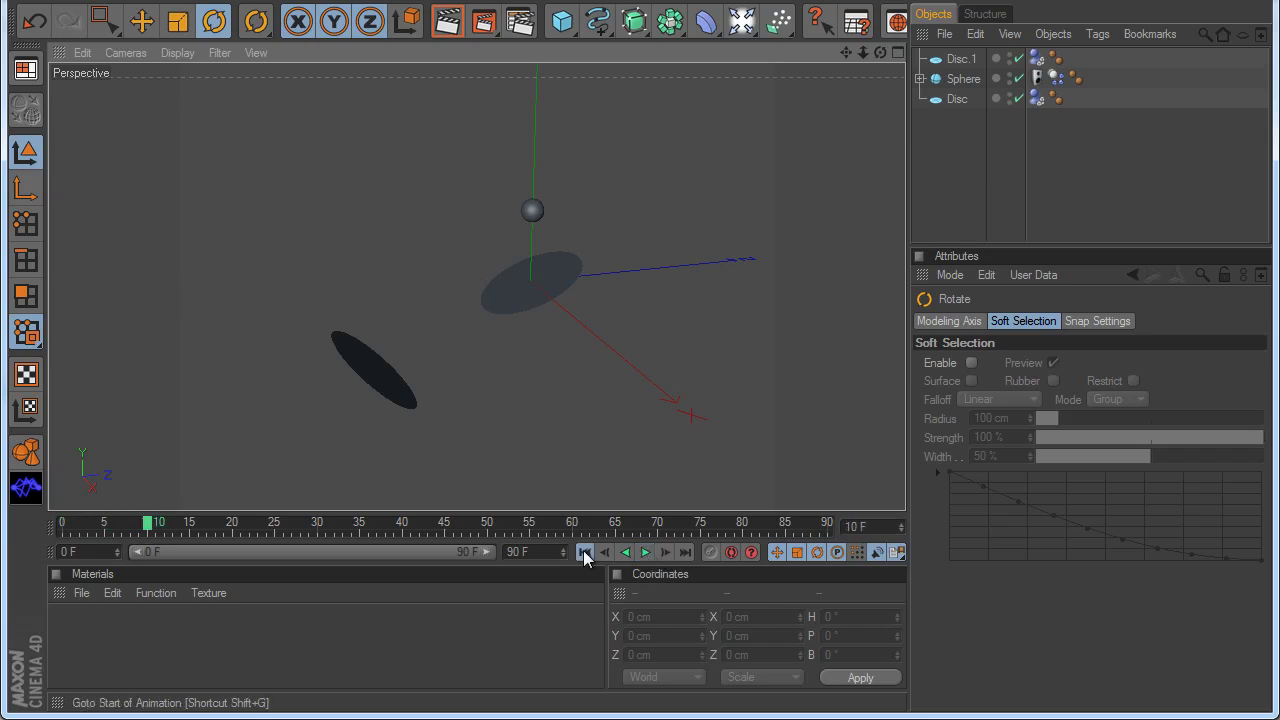
{"action": "left_click", "coordinate": [585, 552]}
- Add the second disc to the collision list of the sphere's SoundsFX tag
{"action": "left_click", "coordinate": [1036, 78]}
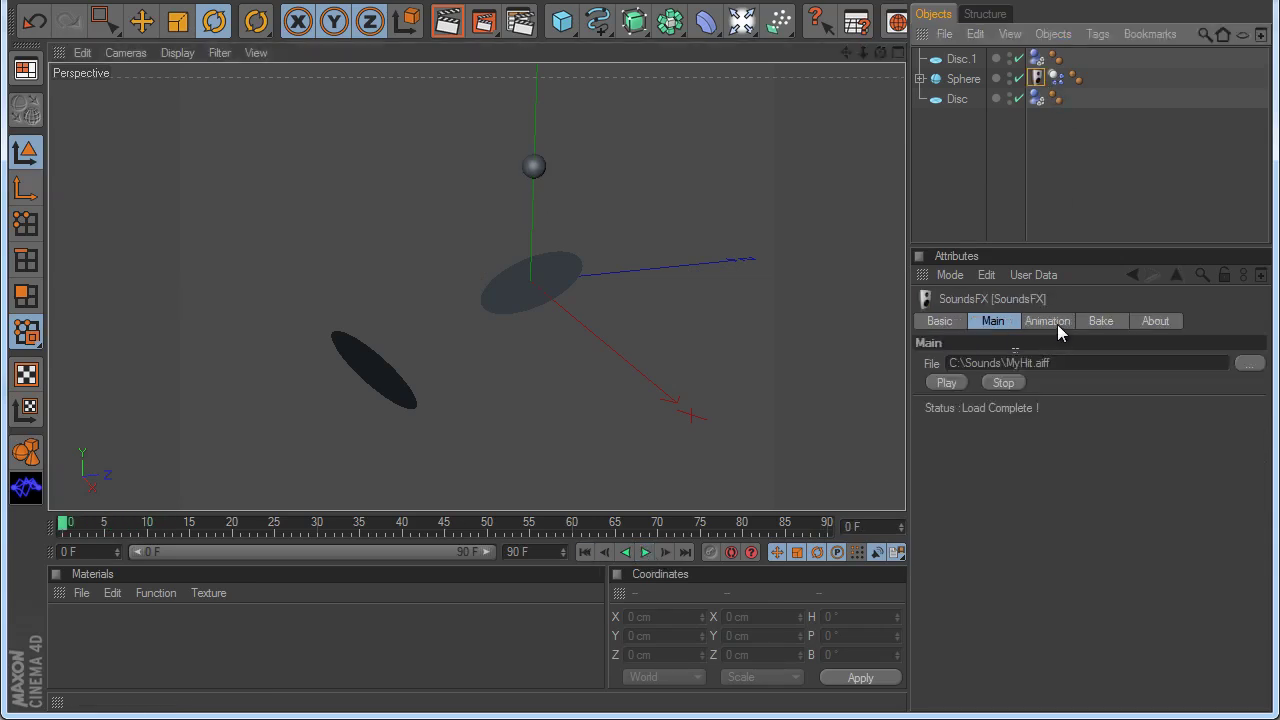
{"action": "left_click", "coordinate": [1050, 321]}
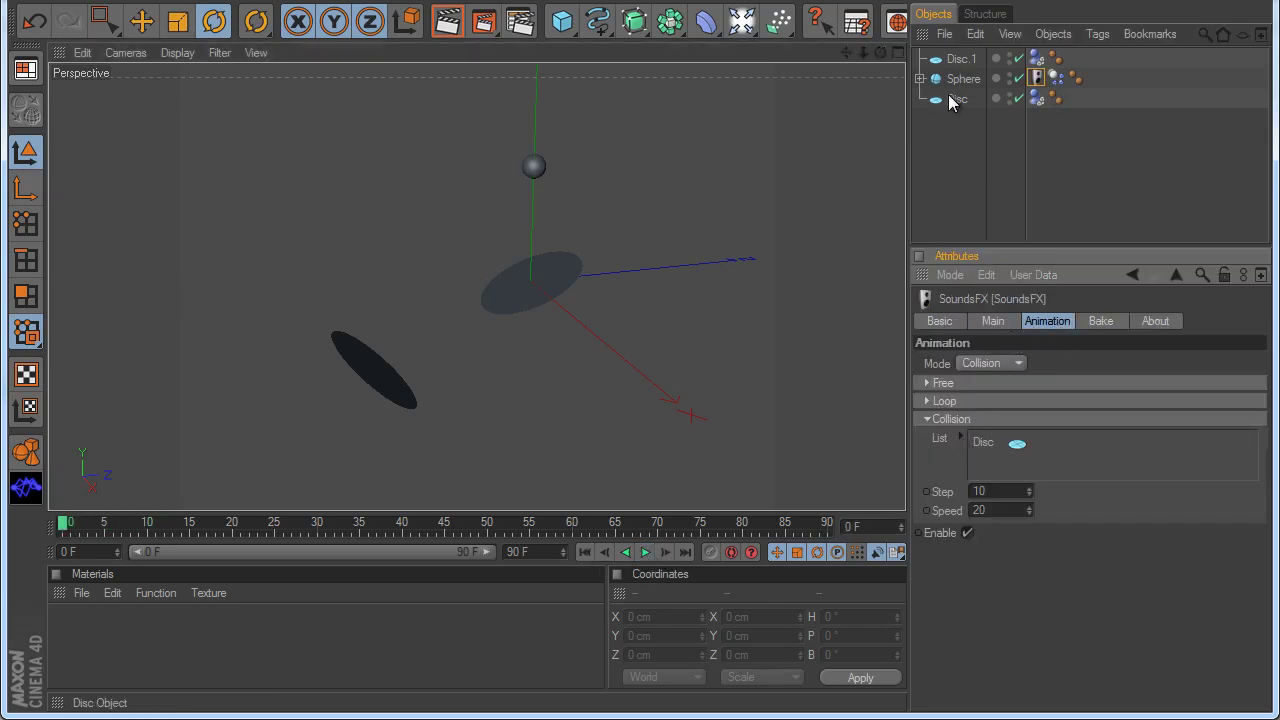
{"action": "left_click_drag", "start_coordinate": [952, 63], "coordinate": [993, 459]}
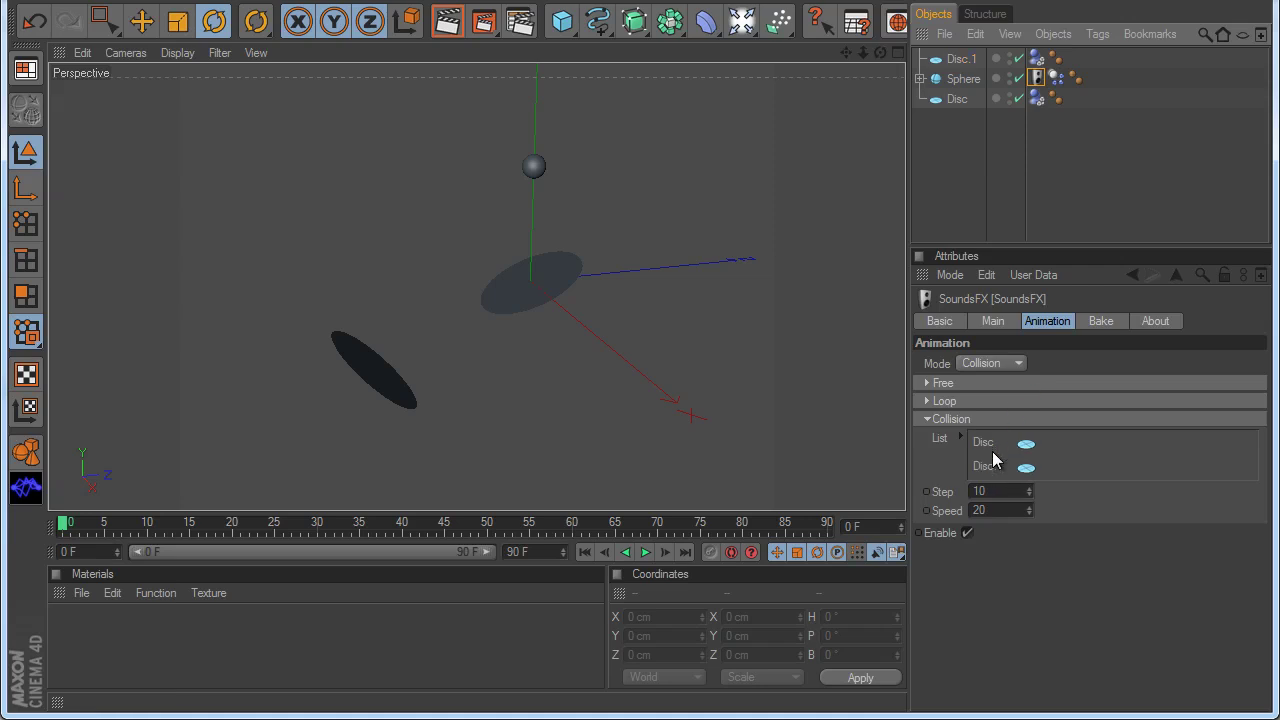
- Clear the SoundsFX tag's baked sounds, and stop the animation at its first frame
{"action": "left_click", "coordinate": [1092, 322]}
{"action": "left_click", "coordinate": [1009, 365]}
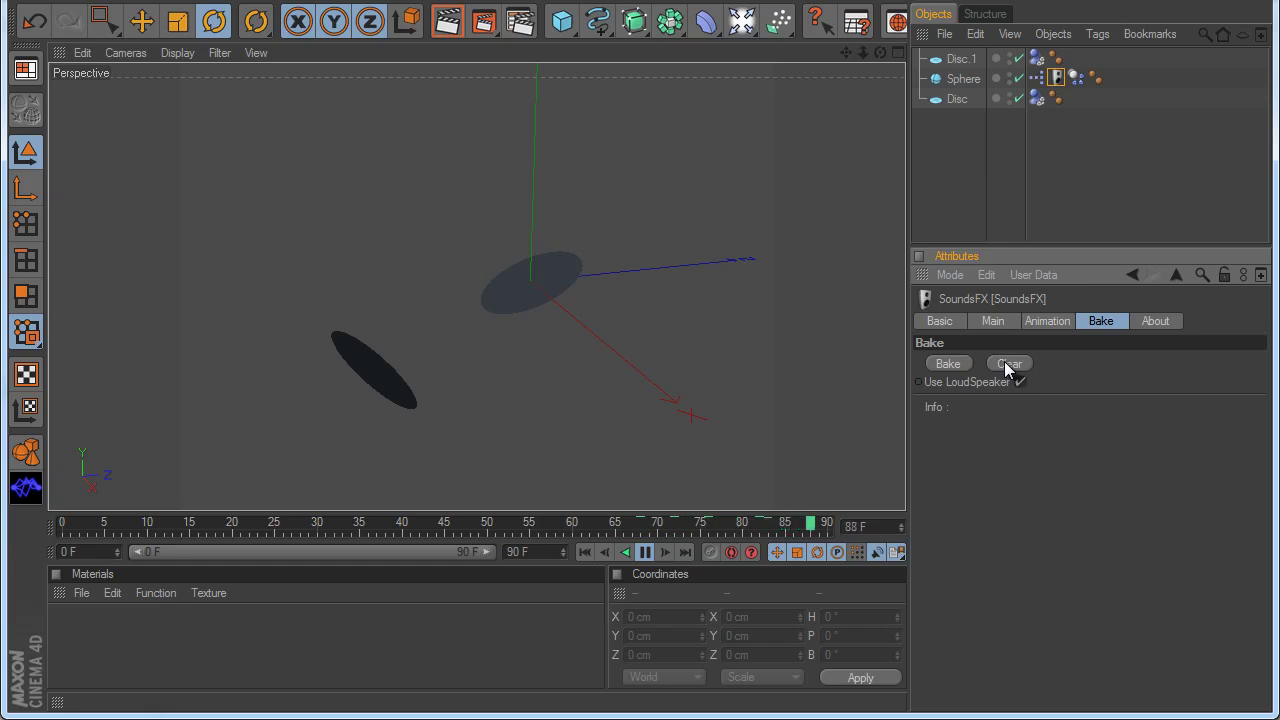
{"action": "left_click", "coordinate": [645, 552]}
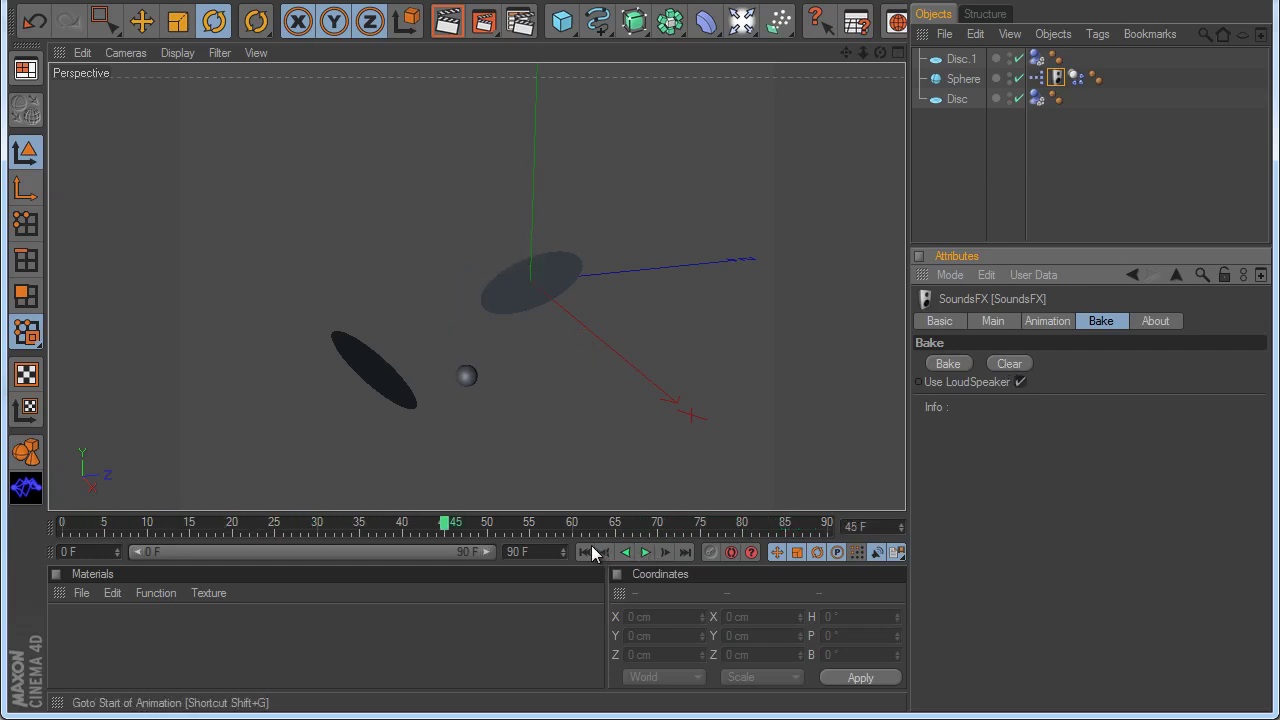
{"action": "left_click", "coordinate": [590, 548]}
- Duplicate the second disc and move the copy to about Y -266 cm, Z -49 cm
{"action": "left_click", "coordinate": [396, 384]}
{"action": "key", "text": "ctrl+c"}
{"action": "key", "text": "ctrl+v"}
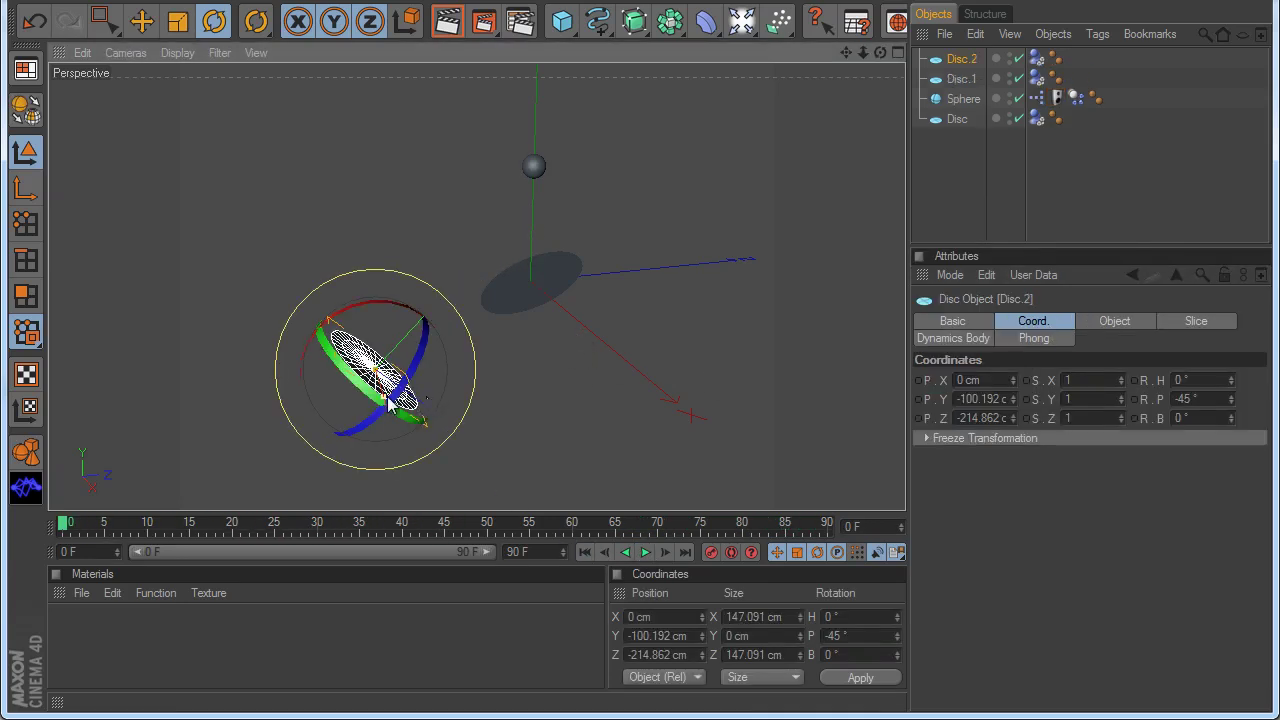
{"action": "left_click", "coordinate": [142, 21]}
{"action": "left_click_drag", "start_coordinate": [448, 420], "coordinate": [662, 444]}
- Rotate the third disc to a 45° pitch and move it upward beneath the first disc
{"action": "left_click", "coordinate": [214, 21]}
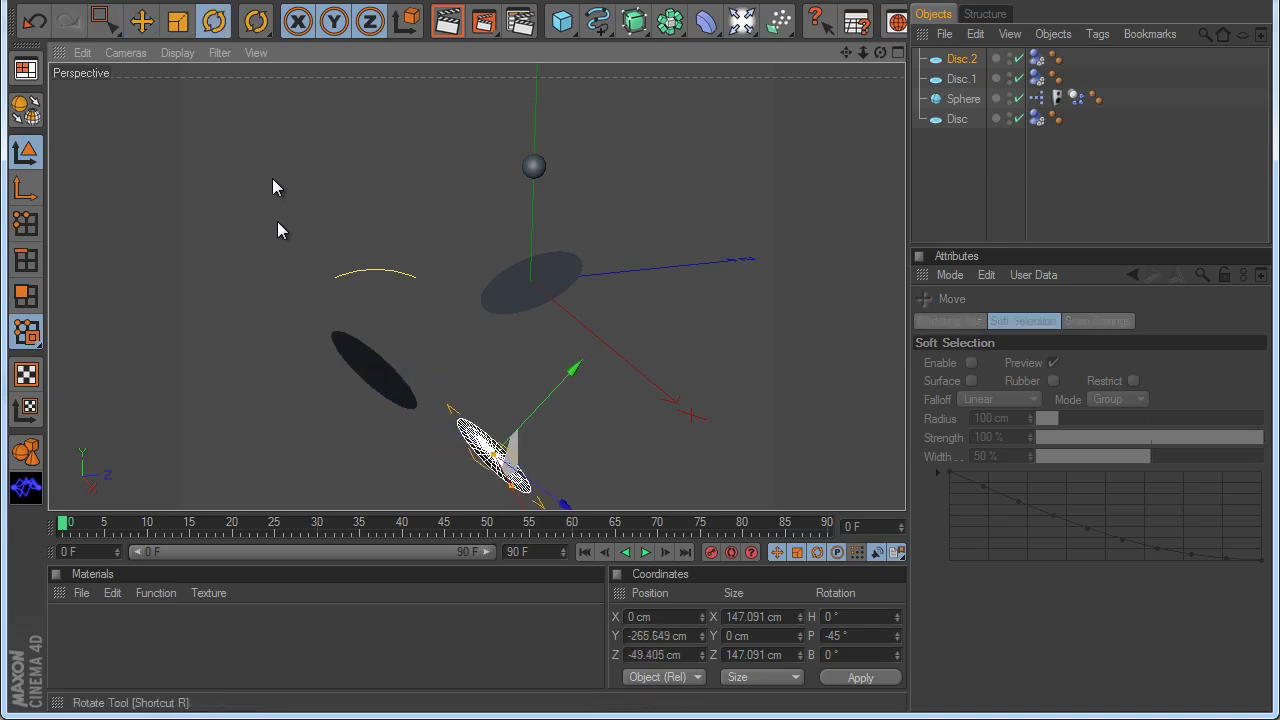
{"action": "left_click_drag", "start_coordinate": [476, 399], "coordinate": [430, 486]}
{"action": "left_click", "coordinate": [153, 20]}
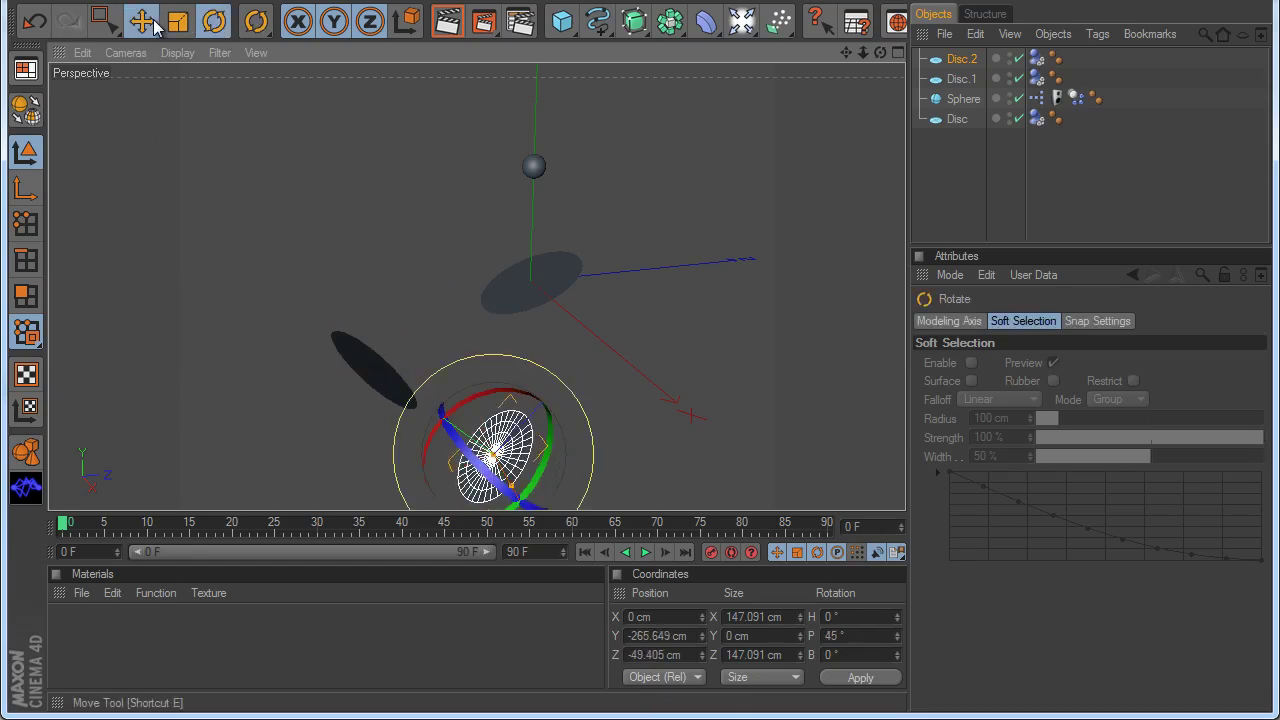
{"action": "left_click_drag", "start_coordinate": [574, 374], "coordinate": [662, 381]}
{"action": "left_click", "coordinate": [662, 381]}
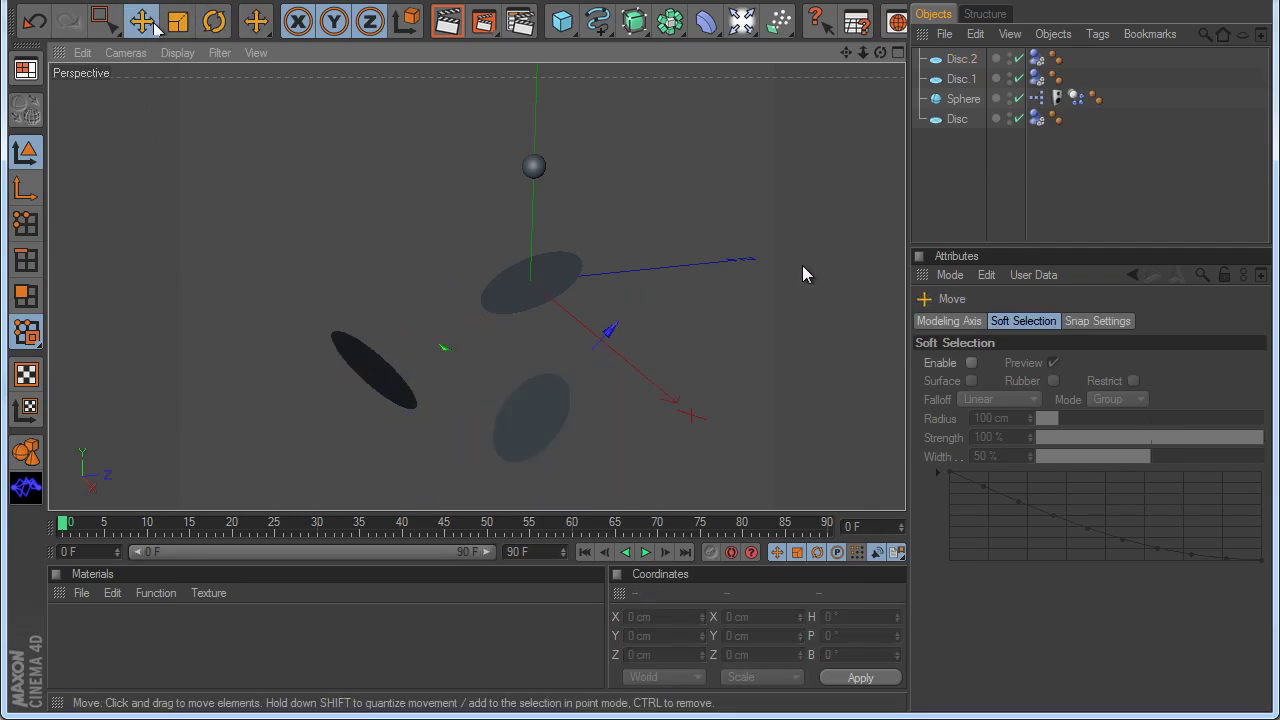
- Add the third disc to the collision list of the sphere's SoundsFX tag
{"action": "left_click", "coordinate": [1057, 98]}
{"action": "left_click", "coordinate": [1040, 320]}
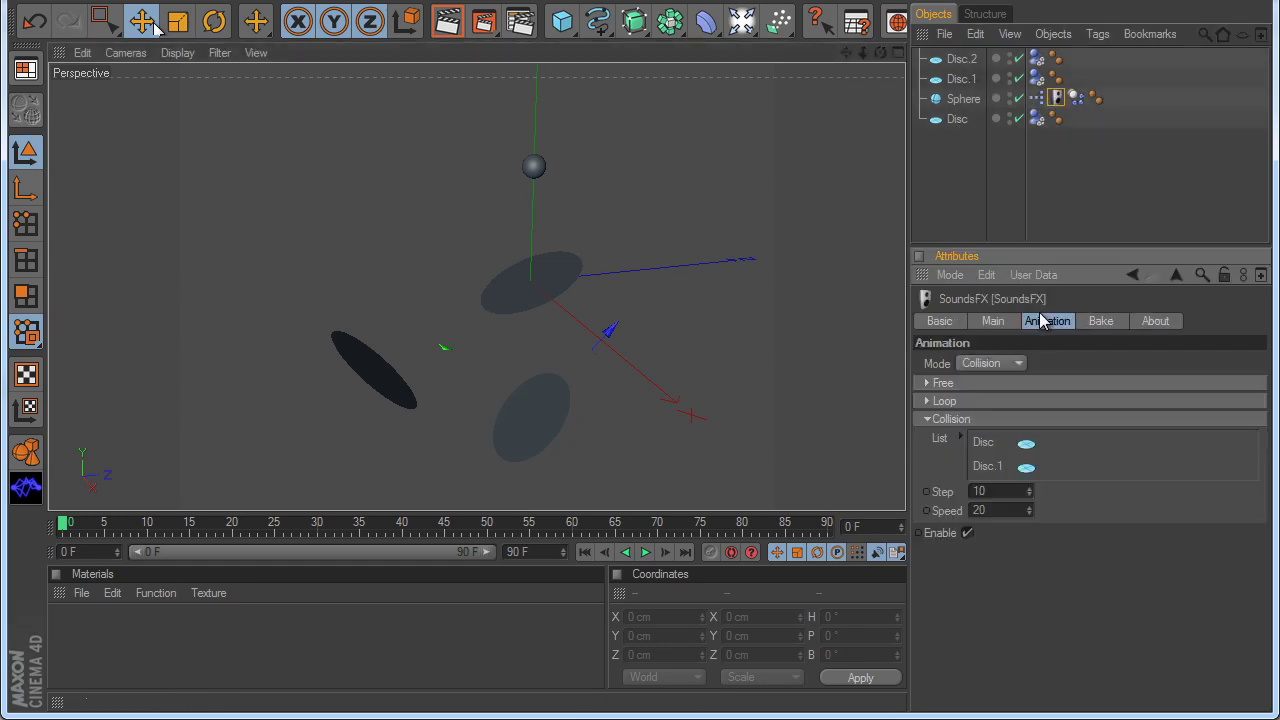
{"action": "left_click_drag", "start_coordinate": [960, 59], "coordinate": [1010, 385]}
{"action": "left_click_drag", "start_coordinate": [1002, 483], "coordinate": [995, 474]}
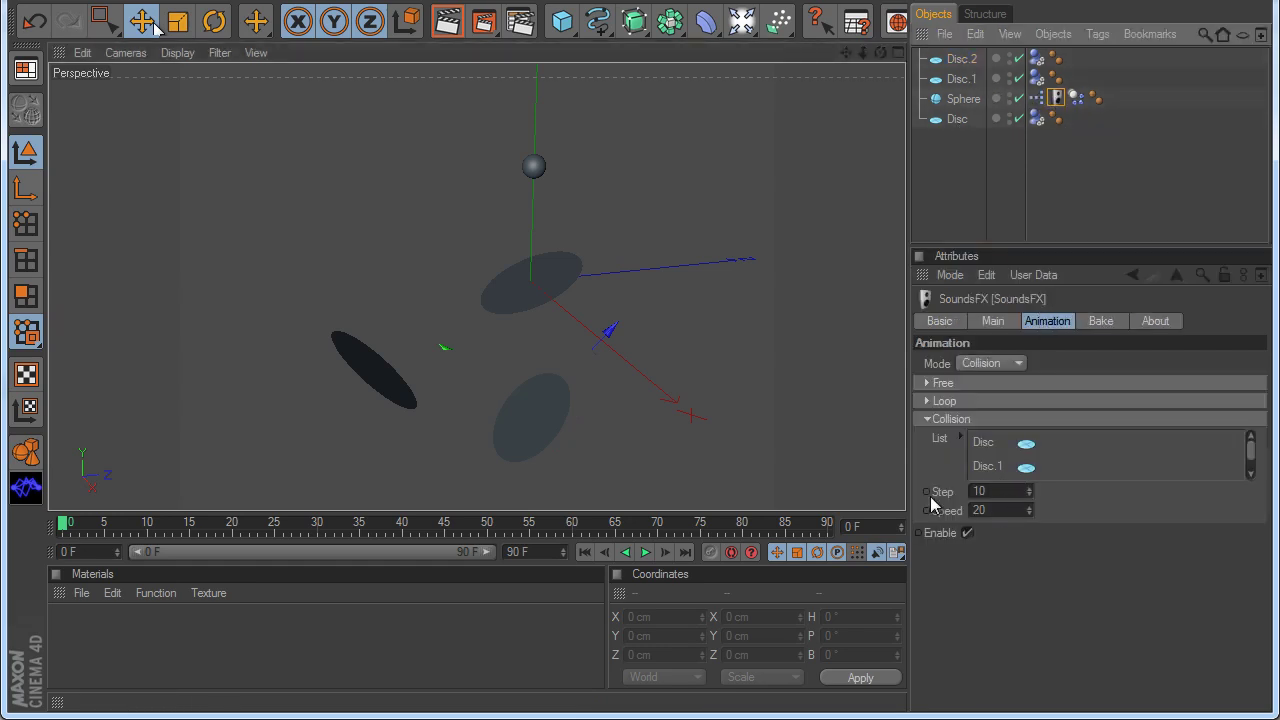
- Play the animation and reposition the third disc so the sphere hits it, checking the collision sounds
{"action": "left_click", "coordinate": [645, 552]}
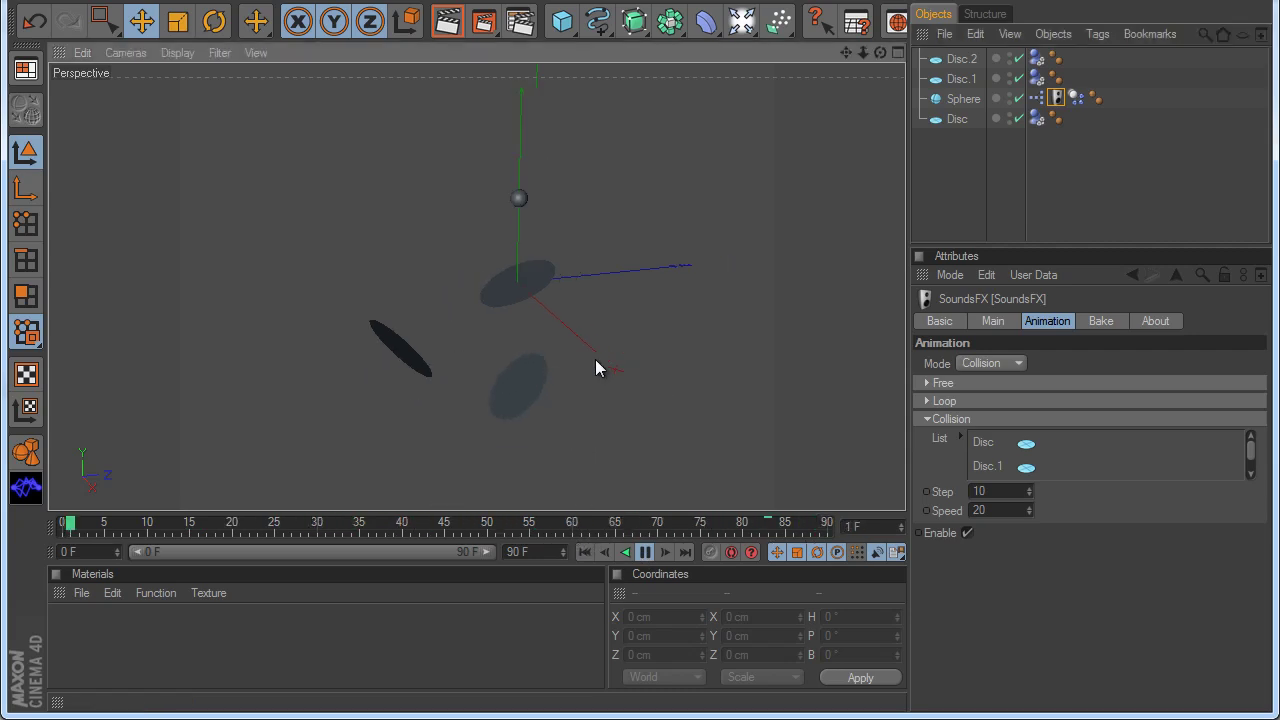
{"action": "left_click", "coordinate": [529, 377]}
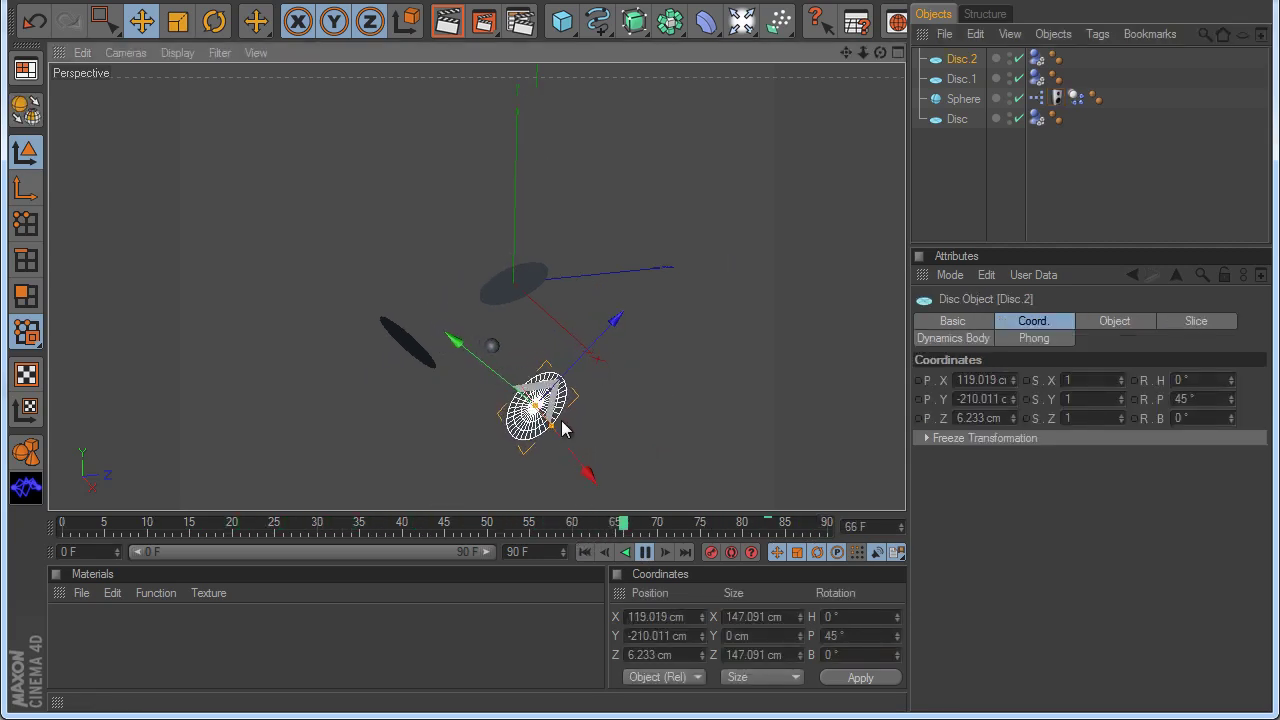
{"action": "left_click", "coordinate": [730, 425]}
{"action": "left_click", "coordinate": [531, 404]}
{"action": "left_click", "coordinate": [673, 404]}
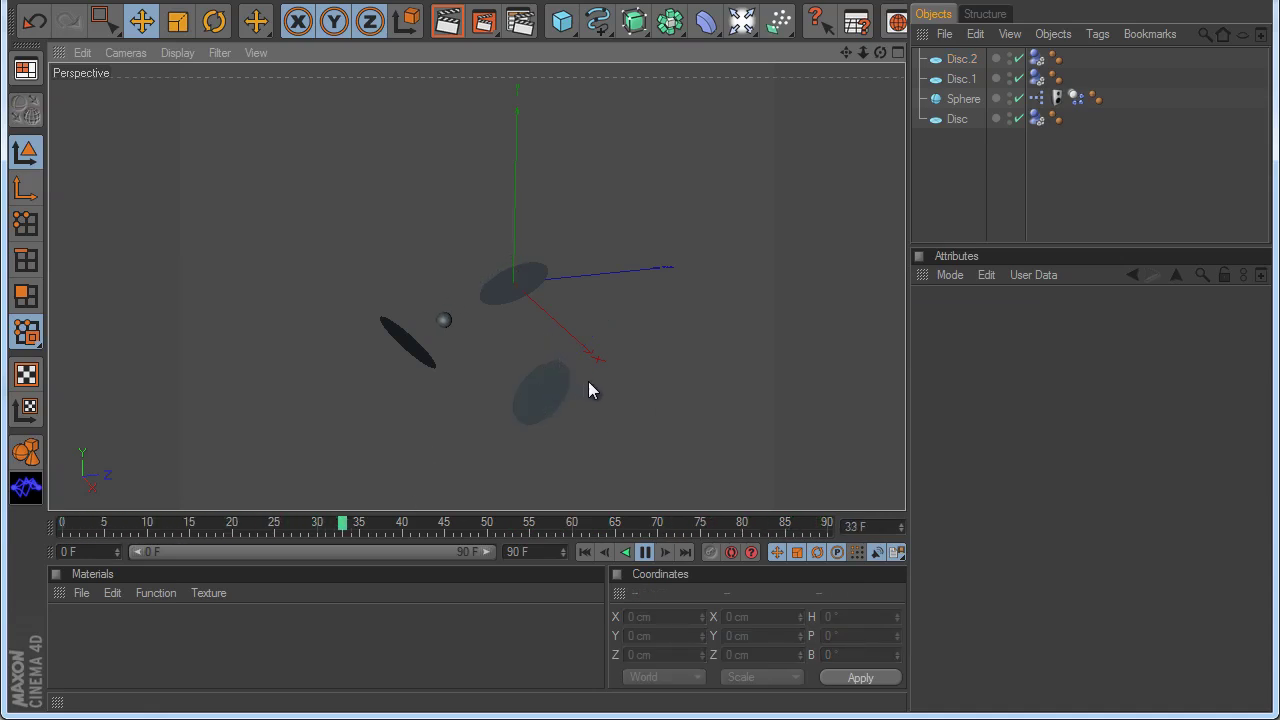
{"action": "left_click", "coordinate": [1056, 98]}
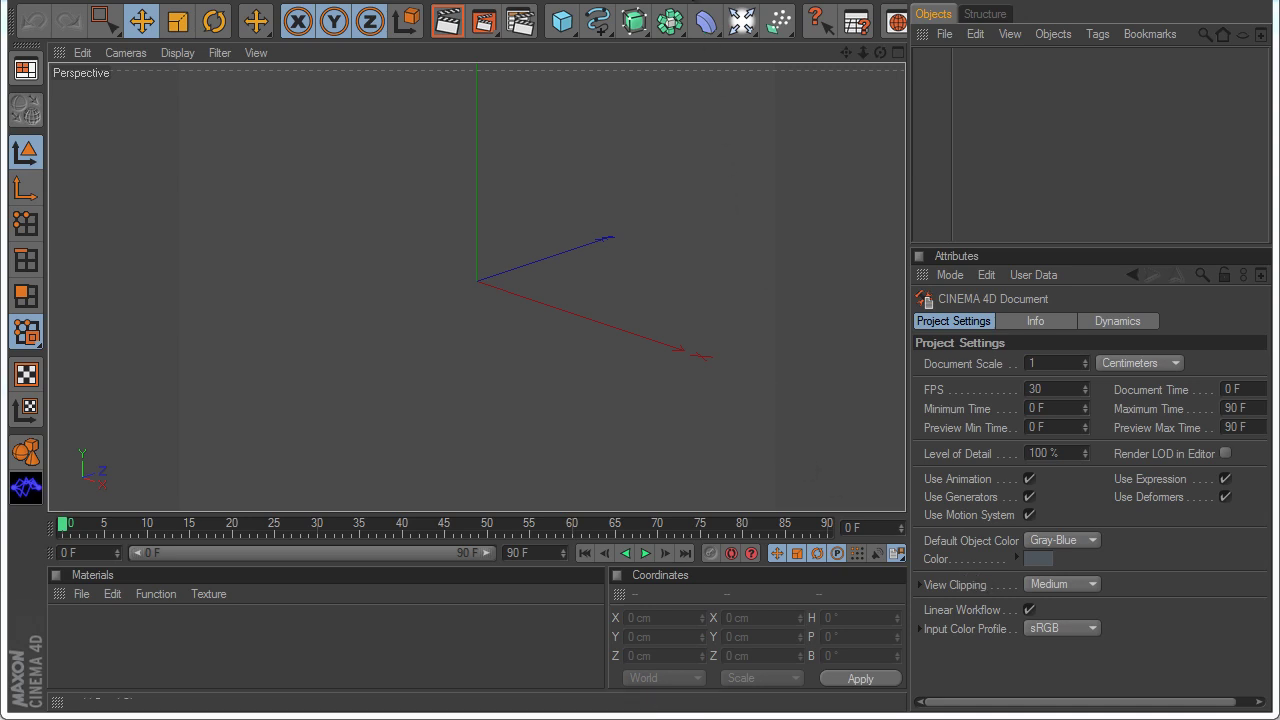
- Add a Magic Domino object and a floor to the new empty scene
{"action": "left_click", "coordinate": [690, 2]}
{"action": "mouse_move", "coordinate": [703, 22]}
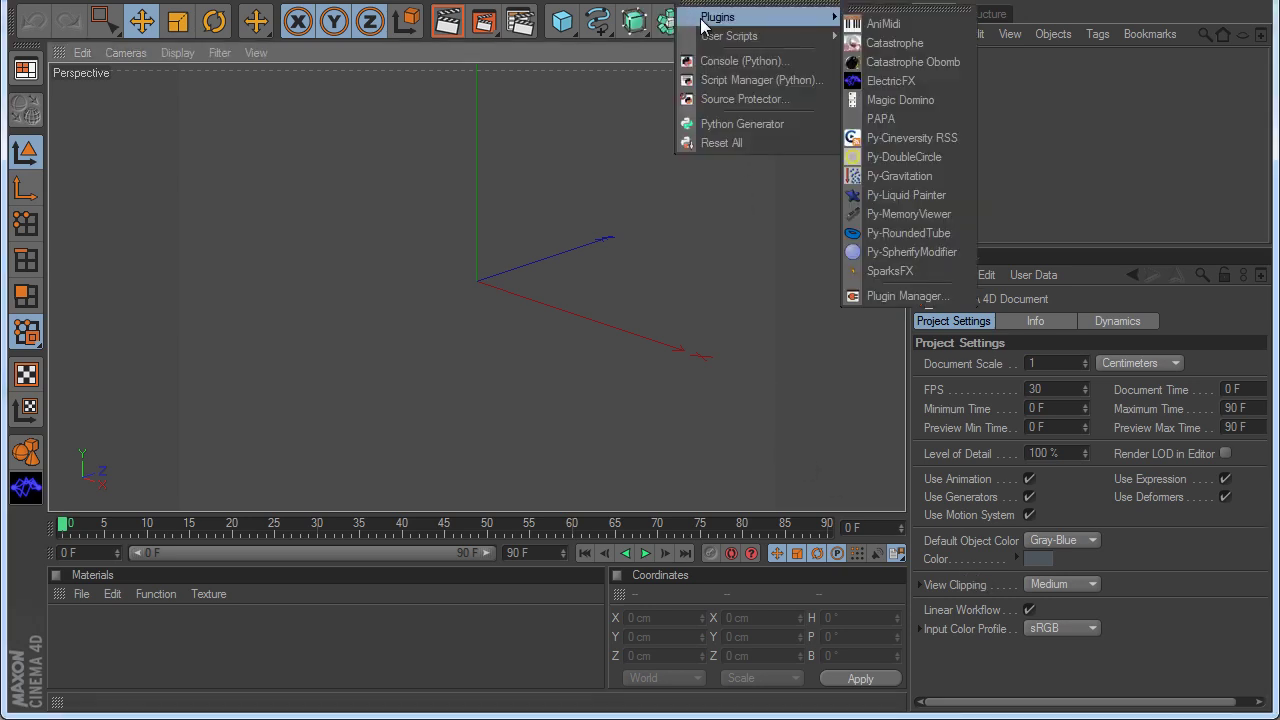
{"action": "left_click", "coordinate": [899, 99]}
{"action": "scroll", "coordinate": [711, 280], "scroll_direction": "down", "scroll_amount": 3}
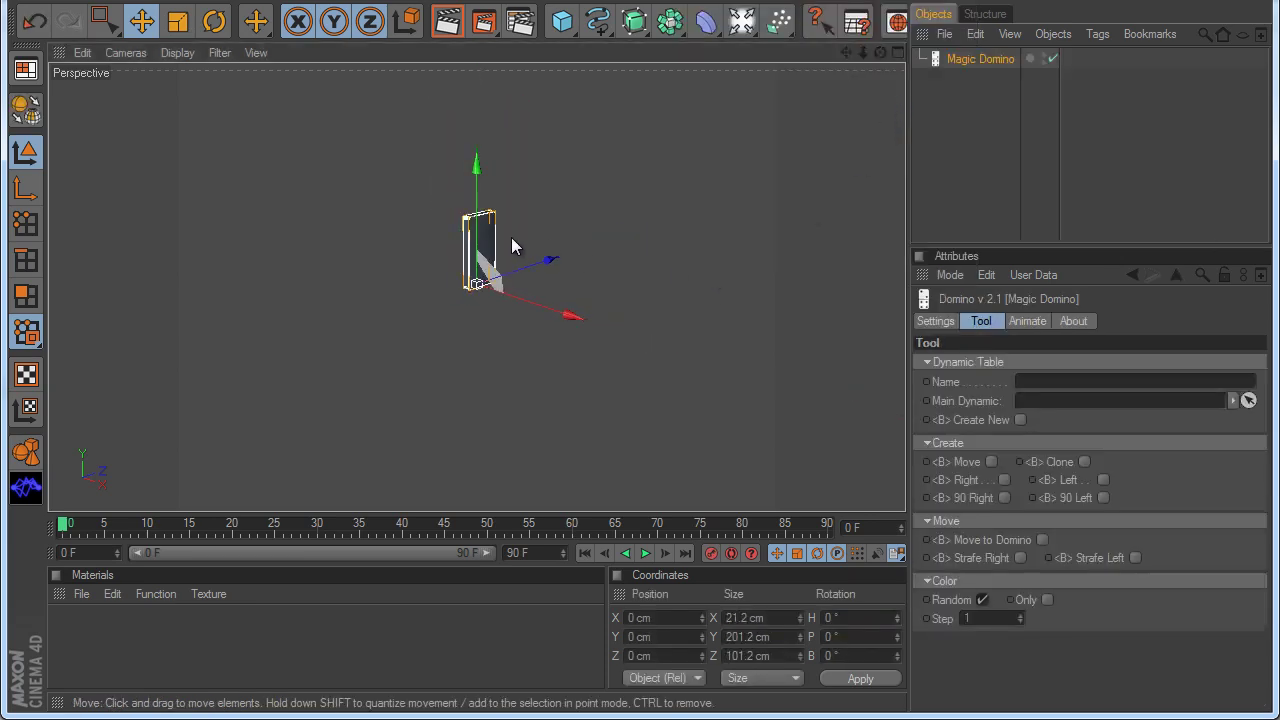
{"action": "left_click", "coordinate": [741, 20]}
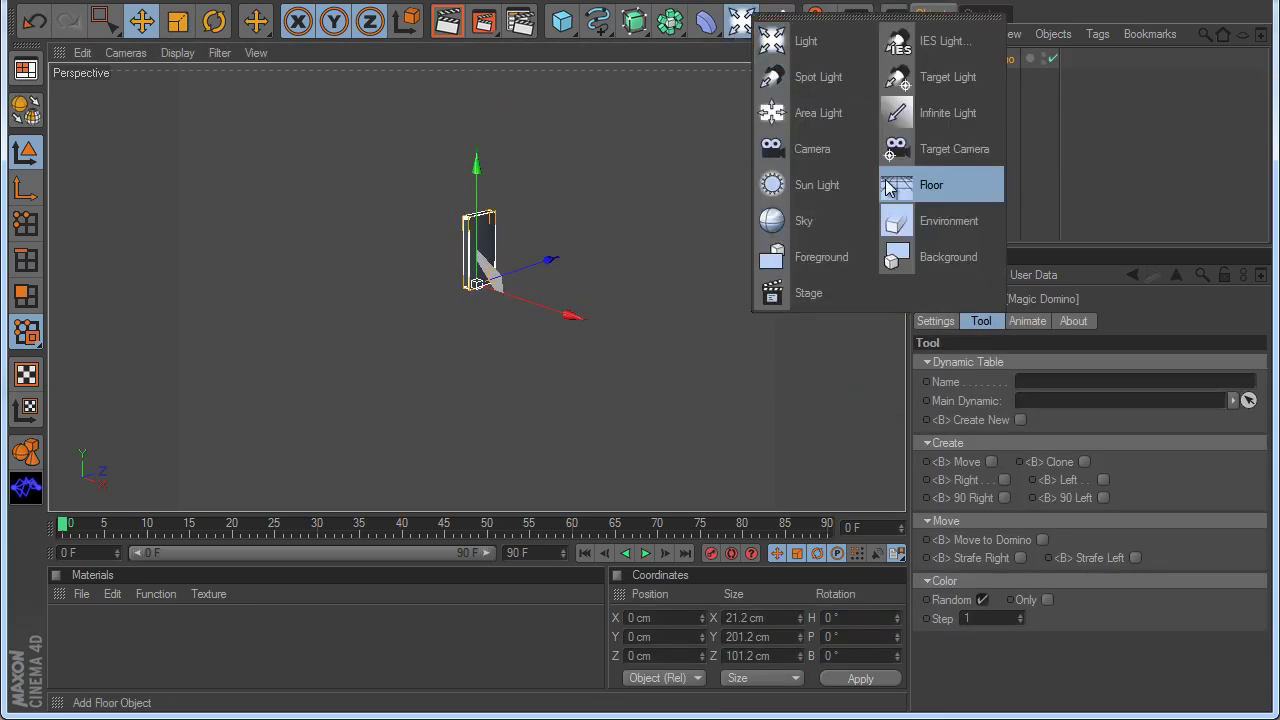
{"action": "left_click", "coordinate": [889, 188]}
- Attach a Dynamics Body tag with Dynamic set to Off to the floor, and select the Magic Domino object
{"action": "right_click", "coordinate": [940, 41]}
{"action": "left_click", "coordinate": [939, 64]}
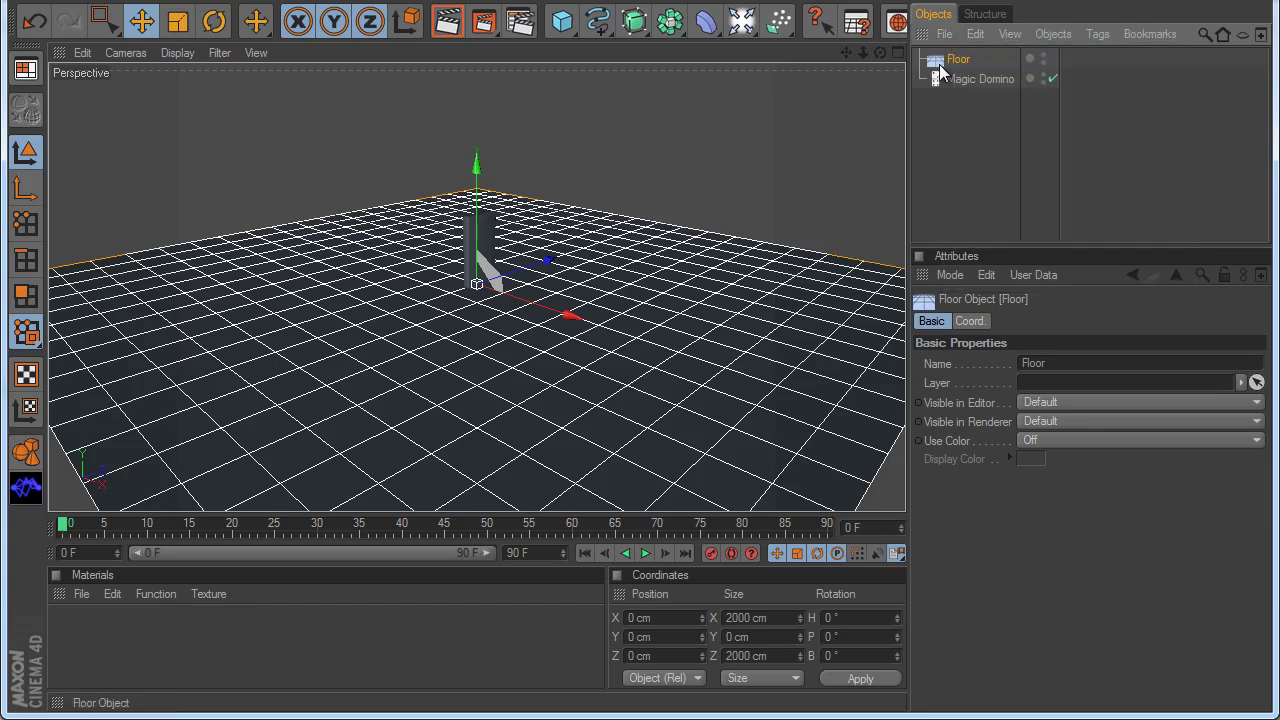
{"action": "right_click", "coordinate": [939, 64]}
{"action": "left_click", "coordinate": [900, 157]}
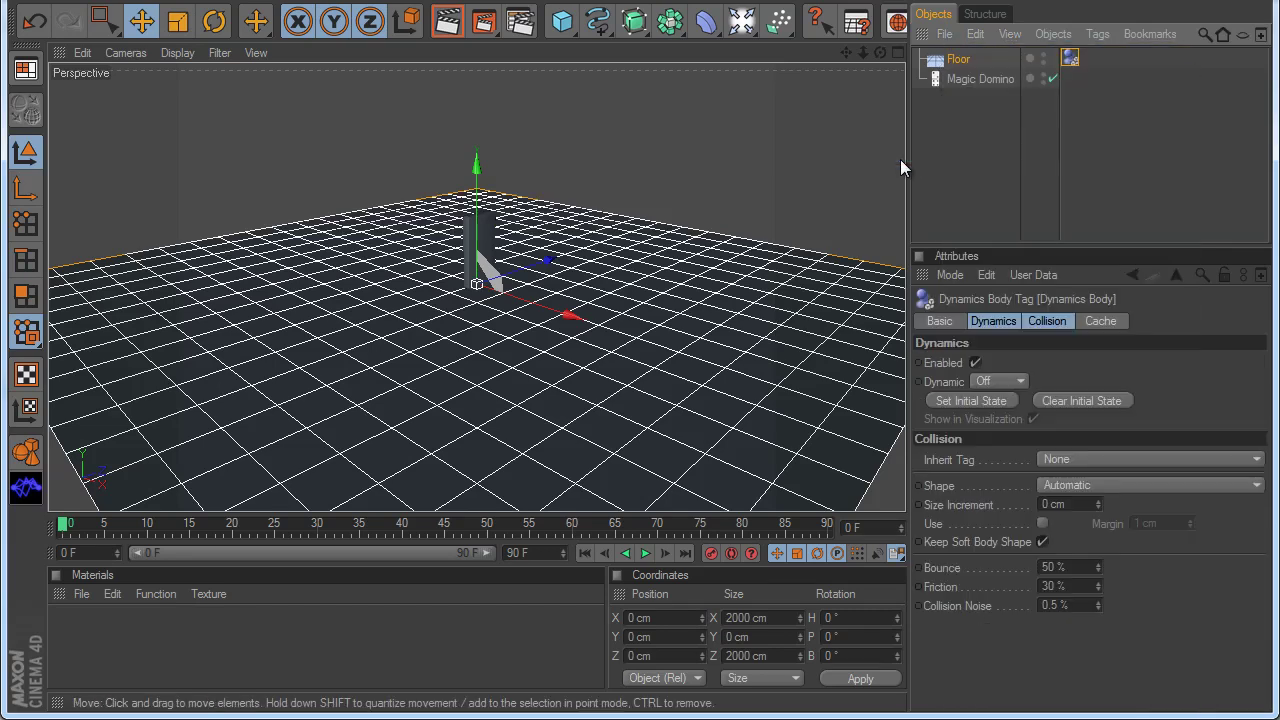
{"action": "left_click", "coordinate": [1011, 381]}
{"action": "left_click", "coordinate": [988, 400]}
{"action": "left_click", "coordinate": [980, 79]}
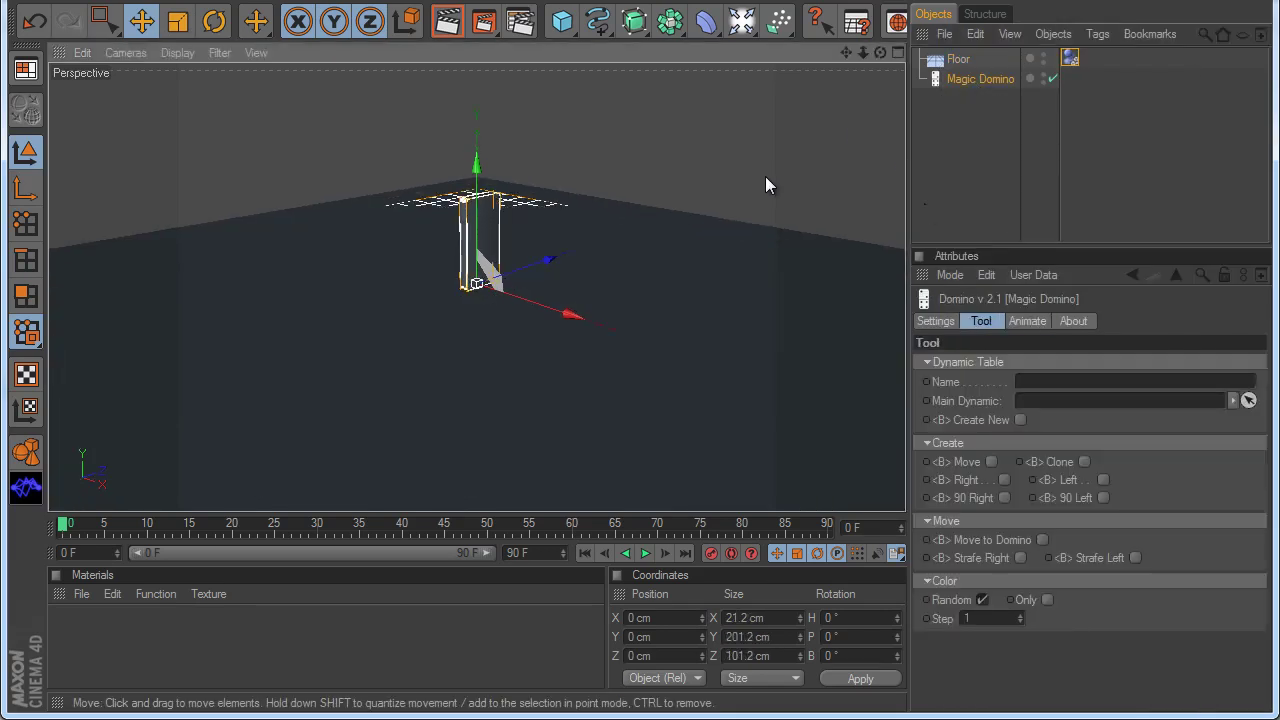
- Create a new dynamic table named Main for the Magic Domino
{"action": "left_click", "coordinate": [1028, 321]}
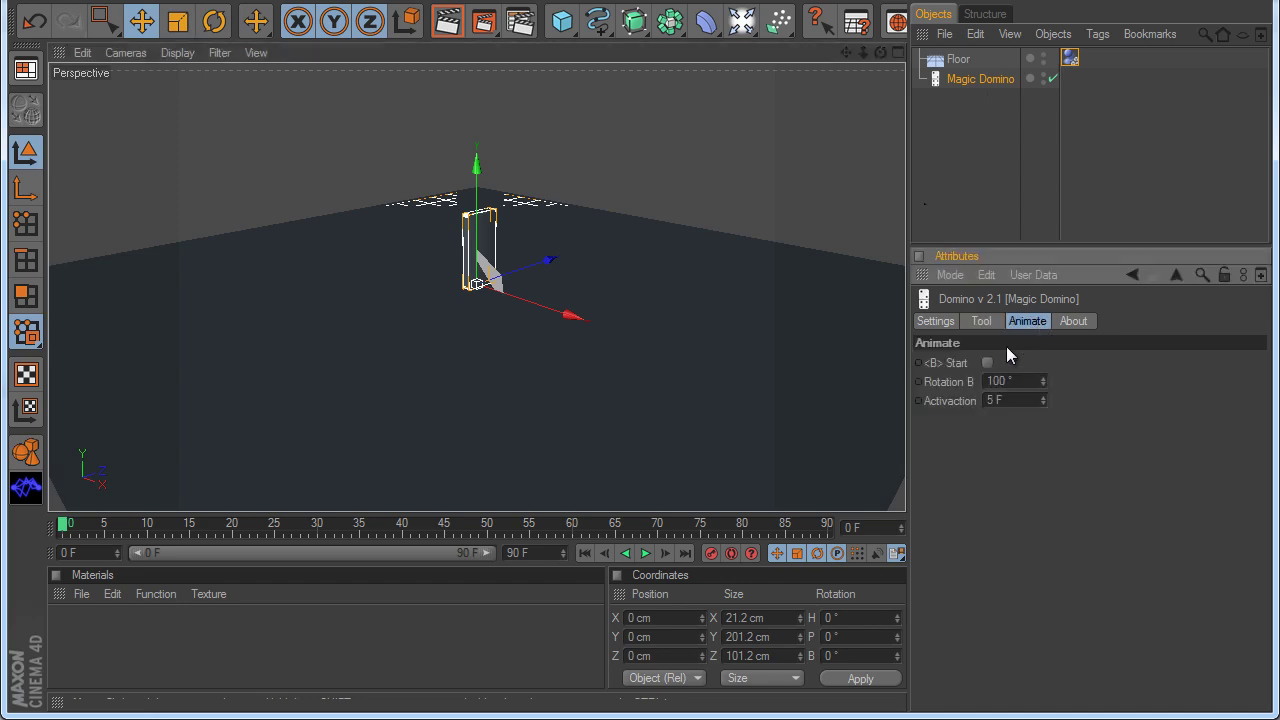
{"action": "left_click", "coordinate": [981, 322]}
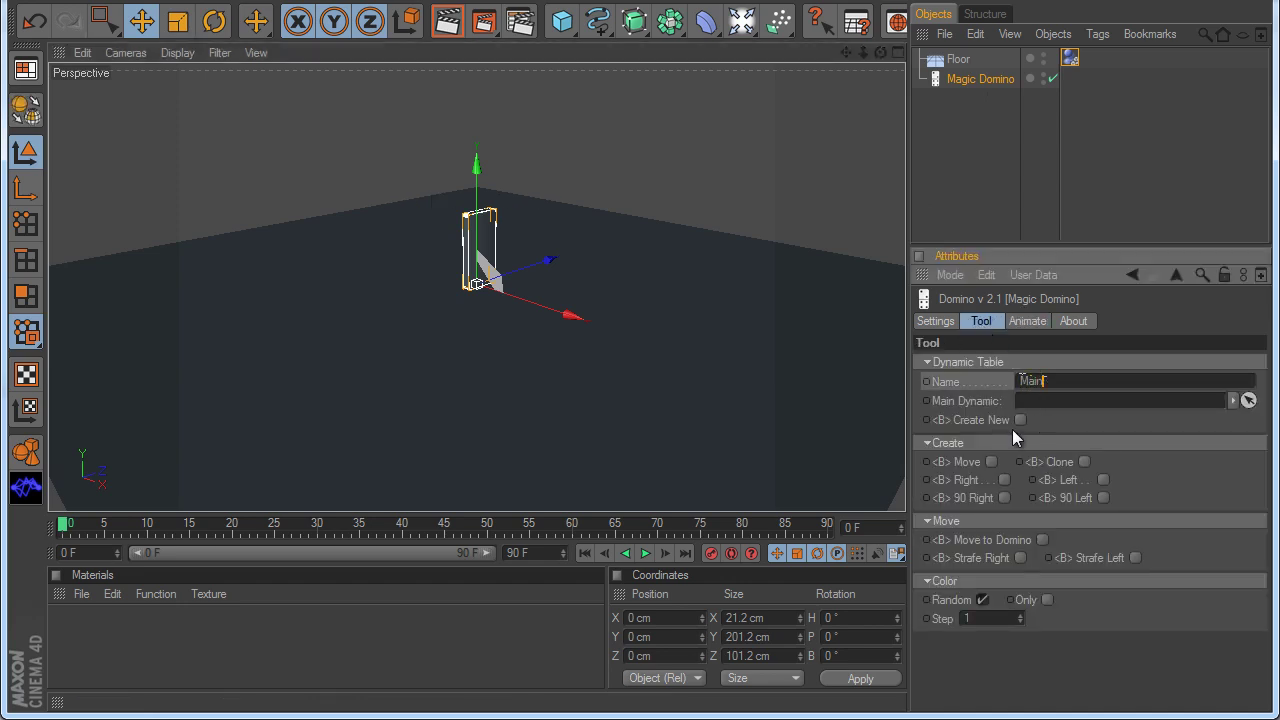
{"action": "left_click", "coordinate": [1020, 420]}
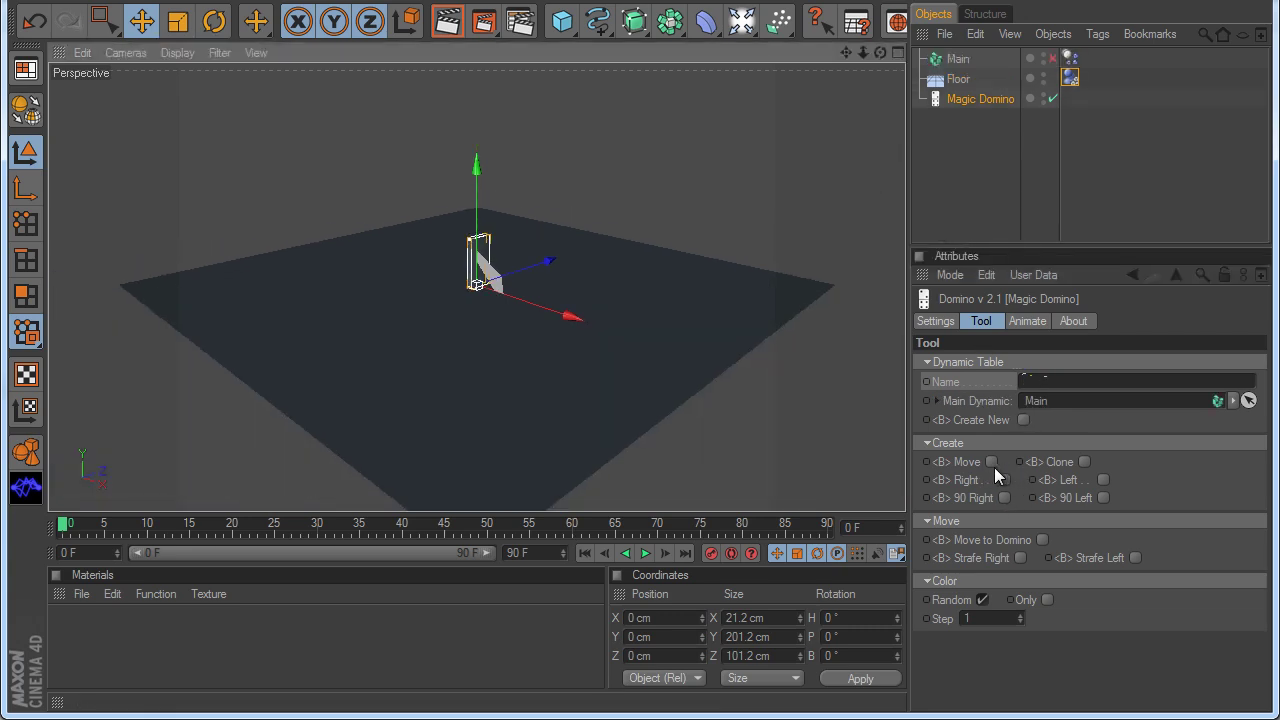
- Lay a straight row of dominoes along the X axis, moving the Magic Domino to X 800 cm
{"action": "left_click", "coordinate": [990, 464]}
{"action": "left_click", "coordinate": [990, 464]}
{"action": "left_click", "coordinate": [990, 464]}
{"action": "left_click", "coordinate": [990, 464]}
{"action": "left_click", "coordinate": [990, 464]}
{"action": "left_click", "coordinate": [990, 464]}
{"action": "left_click", "coordinate": [990, 464]}
{"action": "left_click", "coordinate": [990, 464]}
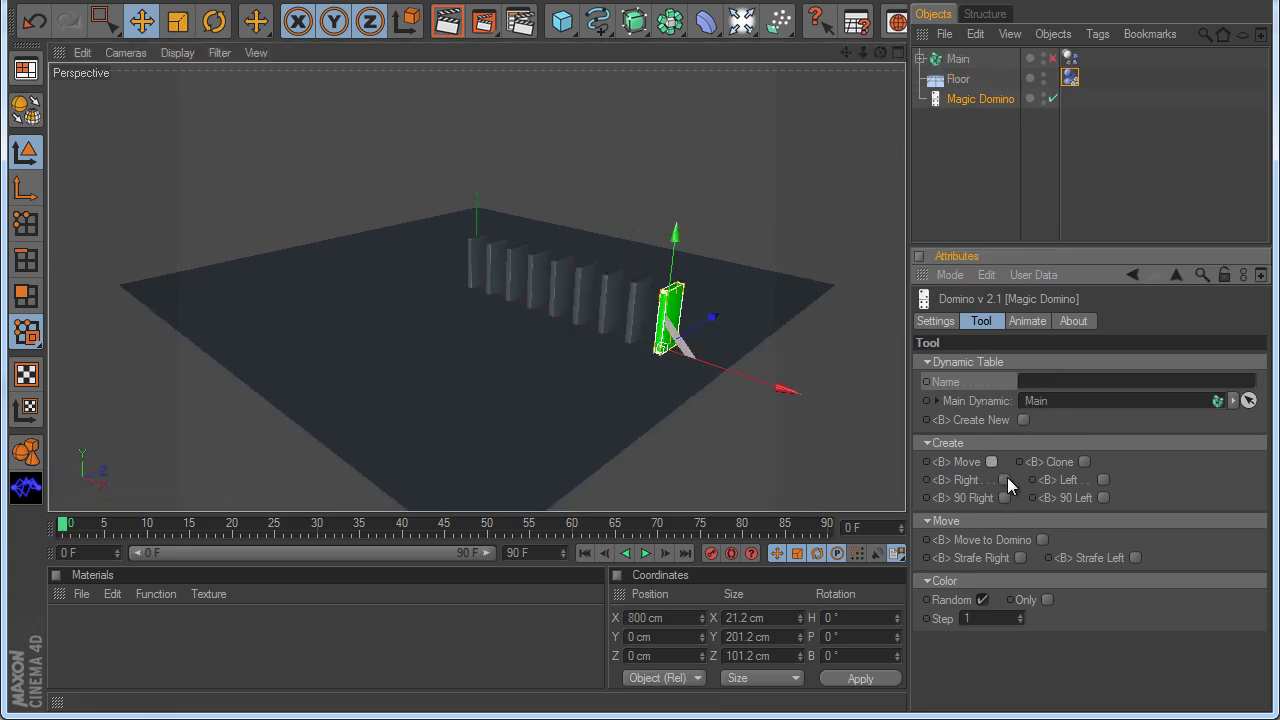
- Continue the domino chain with a curve to the right to a 150° heading, followed by a straight run
{"action": "left_click", "coordinate": [1007, 479]}
{"action": "left_click", "coordinate": [1007, 479]}
{"action": "left_click", "coordinate": [1007, 479]}
{"action": "left_click", "coordinate": [1007, 479]}
{"action": "left_click", "coordinate": [1007, 479]}
{"action": "left_click", "coordinate": [1007, 479]}
{"action": "left_click", "coordinate": [1007, 479]}
{"action": "left_click", "coordinate": [1007, 479]}
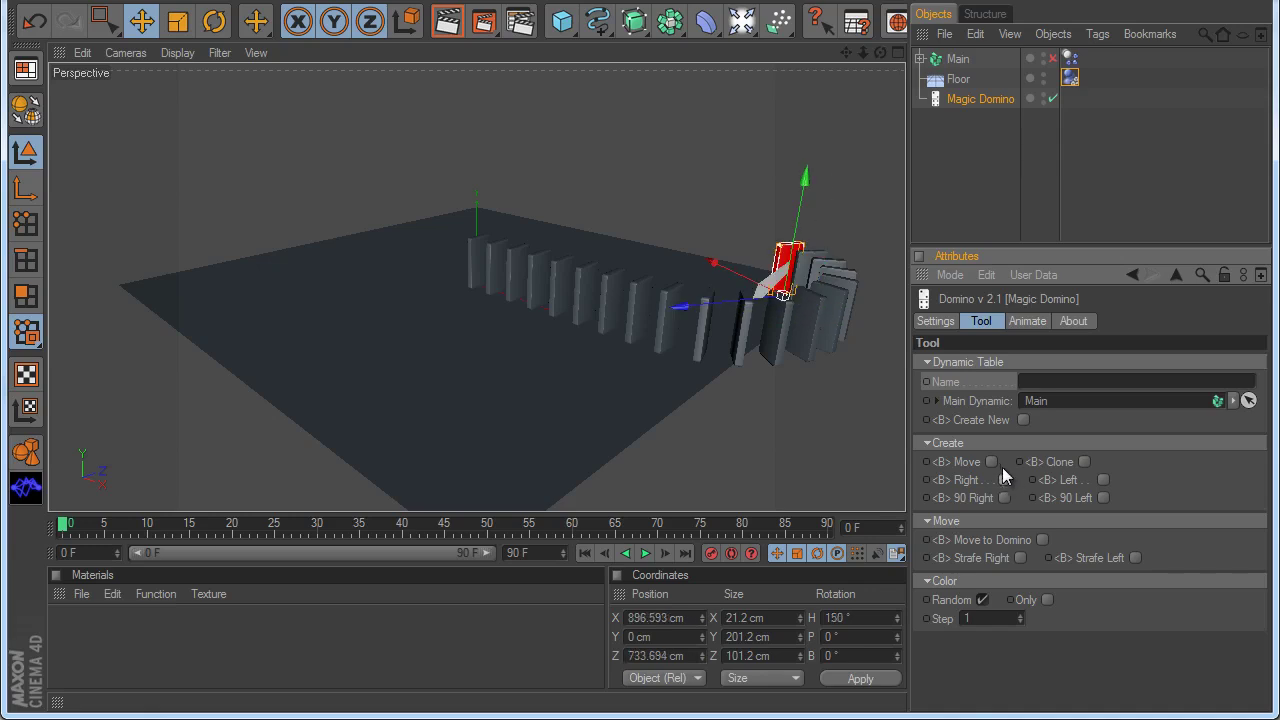
{"action": "left_click", "coordinate": [996, 461]}
{"action": "left_click", "coordinate": [996, 461]}
{"action": "left_click", "coordinate": [996, 461]}
{"action": "left_click", "coordinate": [996, 461]}
{"action": "left_click", "coordinate": [996, 461]}
{"action": "left_click", "coordinate": [996, 461]}
{"action": "left_click", "coordinate": [996, 461]}
{"action": "left_click", "coordinate": [996, 461]}
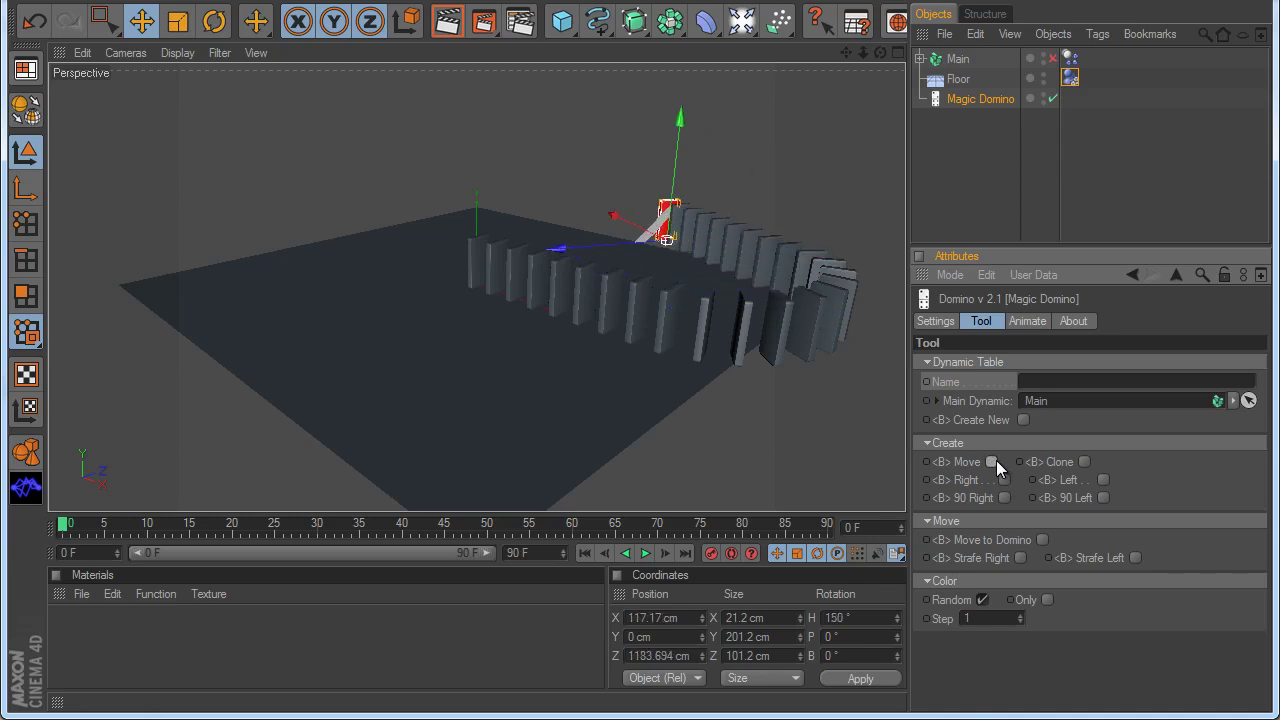
- Lock the Magic Domino's attributes and make the first domino of the row the animated starter, with Rotation B 100° and activation 5 F
{"action": "left_click_drag", "start_coordinate": [880, 52], "coordinate": [634, 438]}
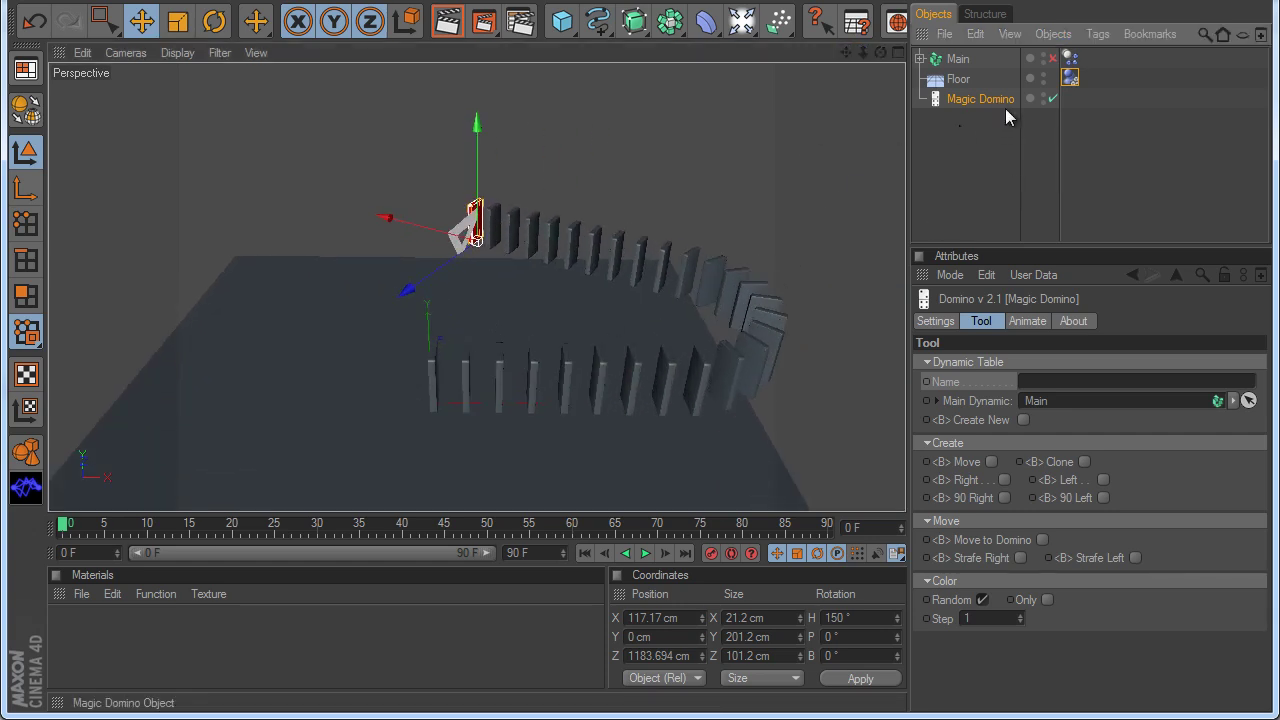
{"action": "left_click", "coordinate": [1220, 274]}
{"action": "left_click", "coordinate": [437, 364]}
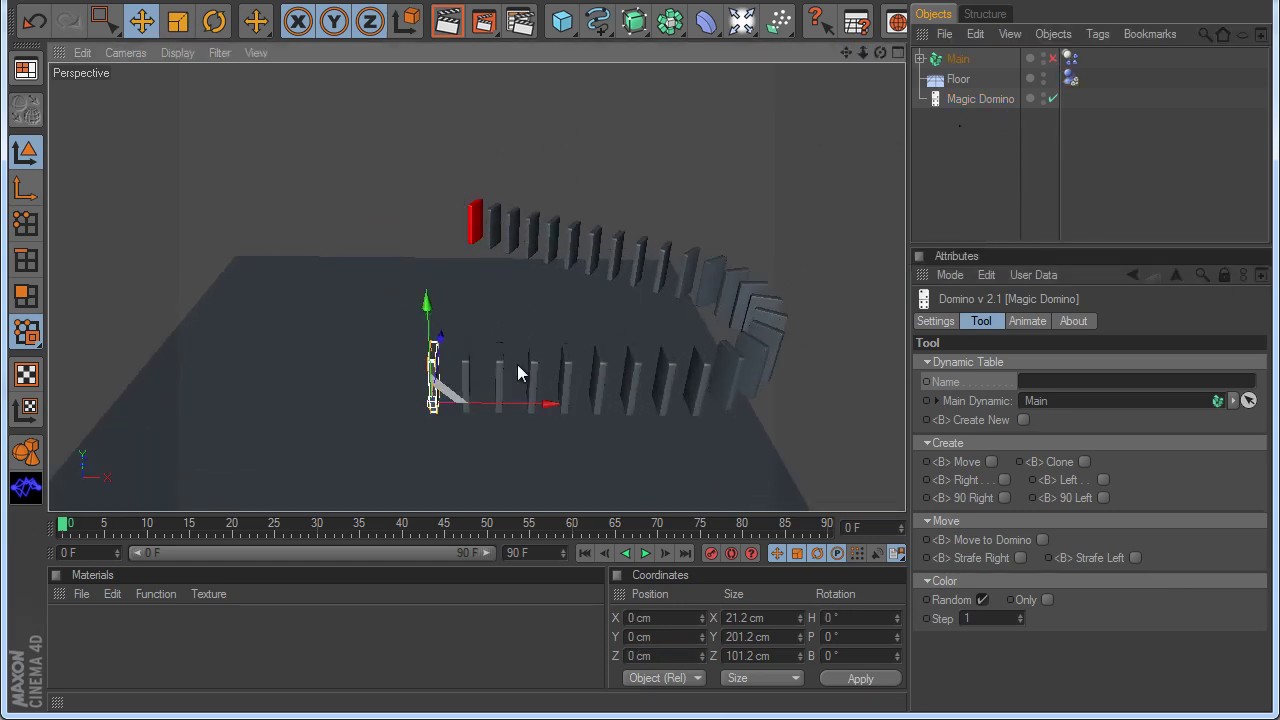
{"action": "left_click", "coordinate": [1027, 320]}
{"action": "left_click", "coordinate": [987, 362]}
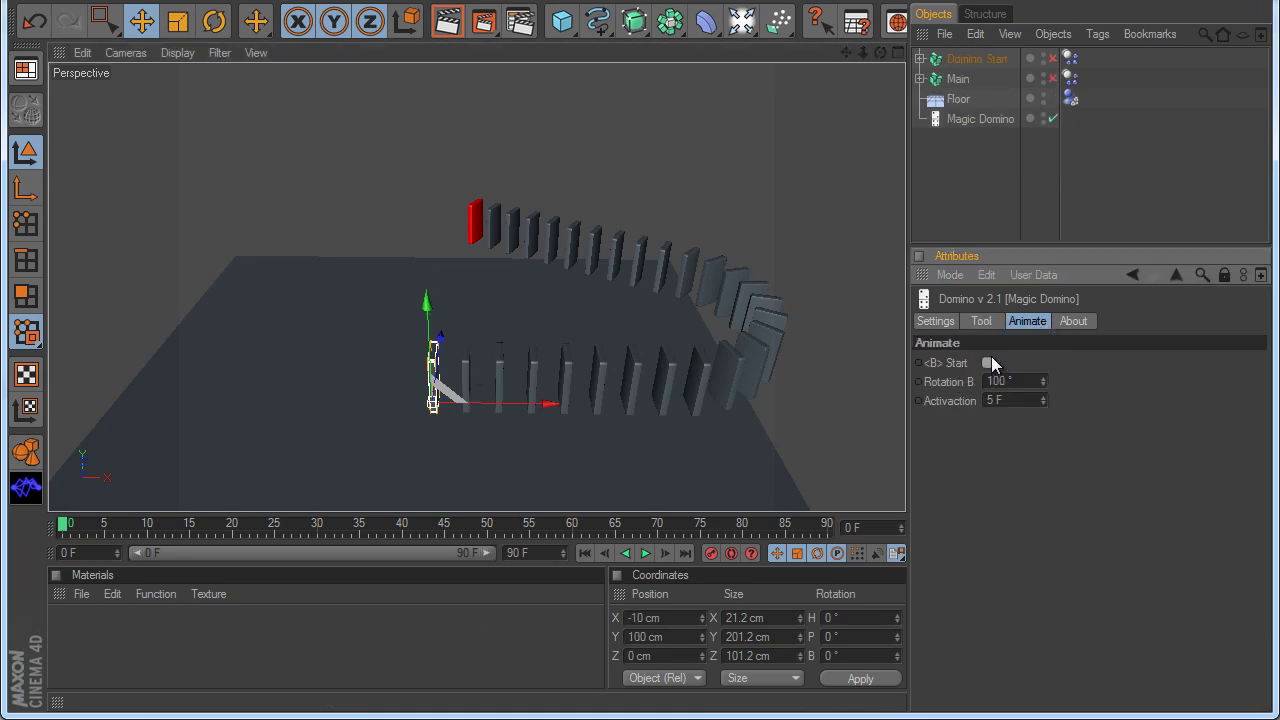
{"action": "left_click", "coordinate": [966, 226]}
- Play the domino fall while extending the timeline and preview range to 500 frames, and rewind to frame 0
{"action": "left_click", "coordinate": [643, 555]}
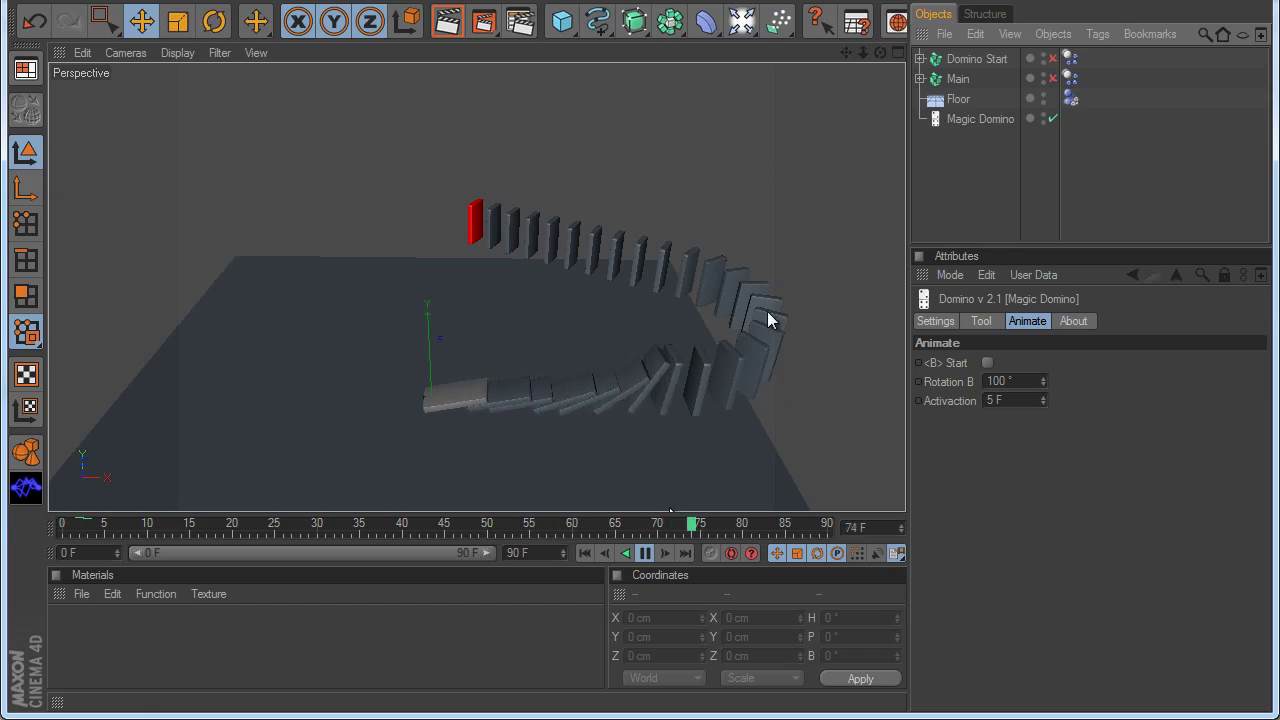
{"action": "left_click_drag", "start_coordinate": [538, 554], "coordinate": [377, 531]}
{"action": "type", "text": "500"}
{"action": "key", "text": "Return"}
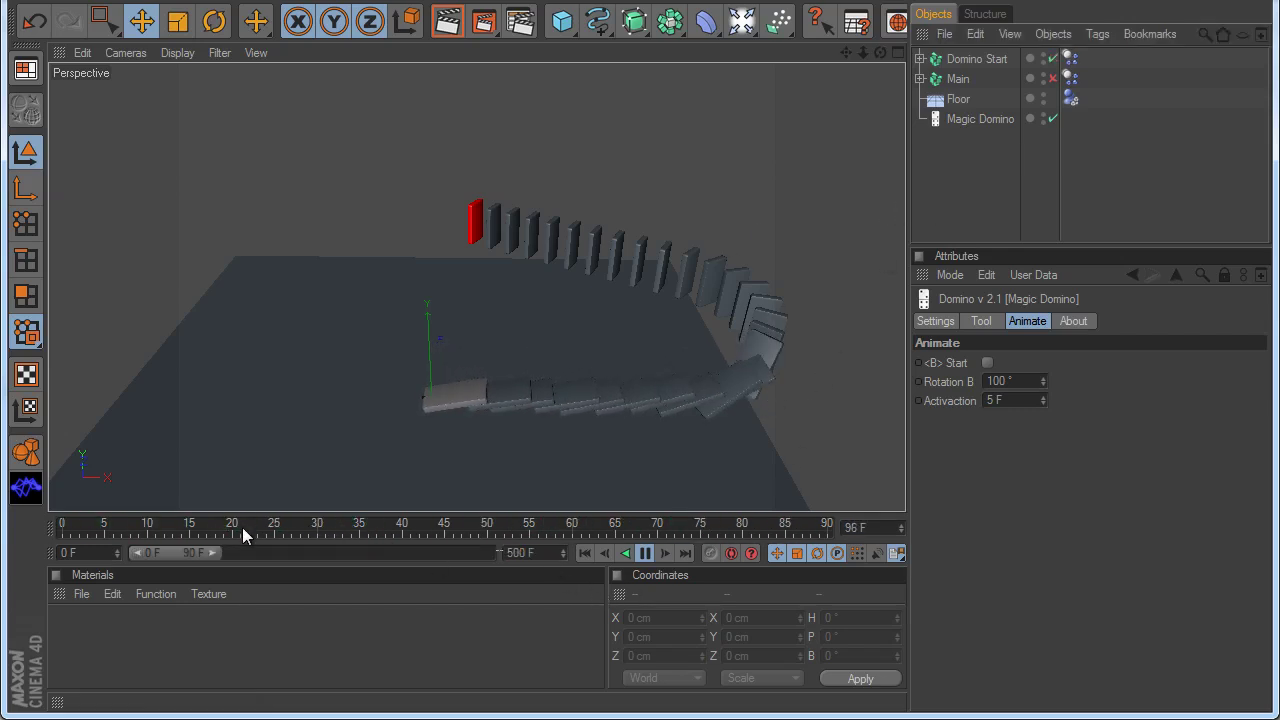
{"action": "left_click_drag", "start_coordinate": [215, 552], "coordinate": [506, 551]}
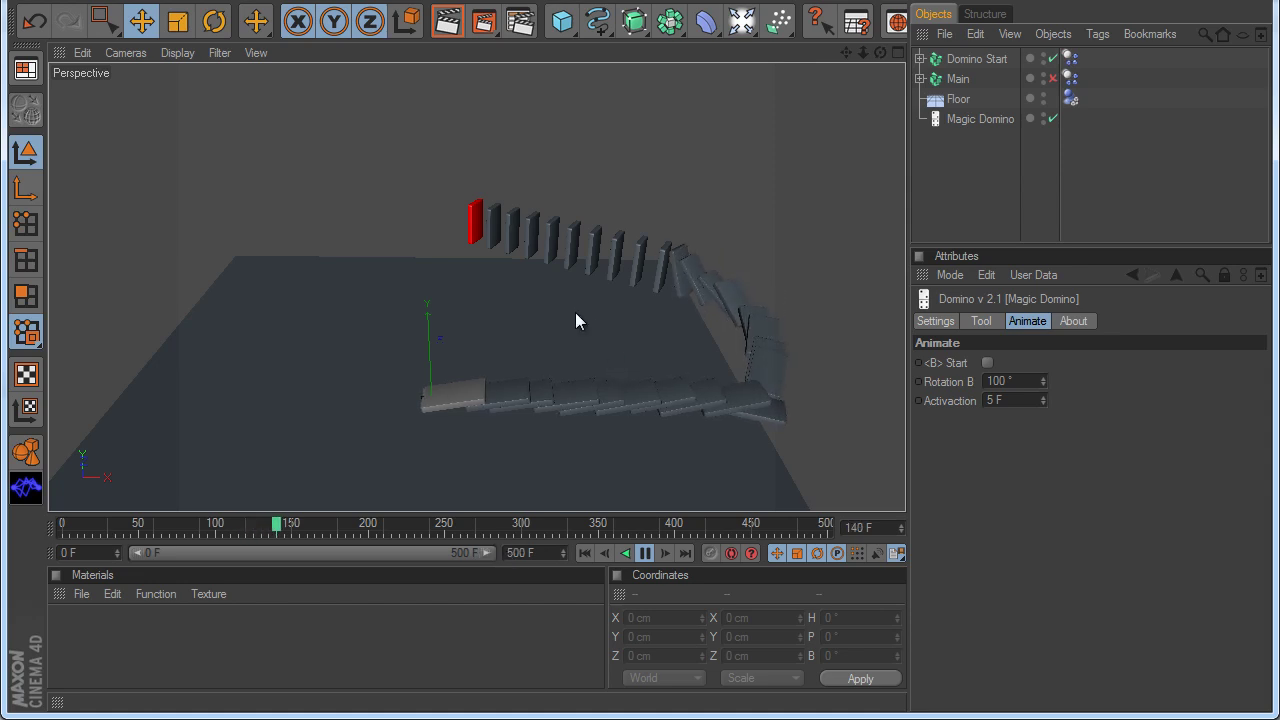
{"action": "left_click", "coordinate": [645, 553]}
{"action": "left_click", "coordinate": [586, 553]}
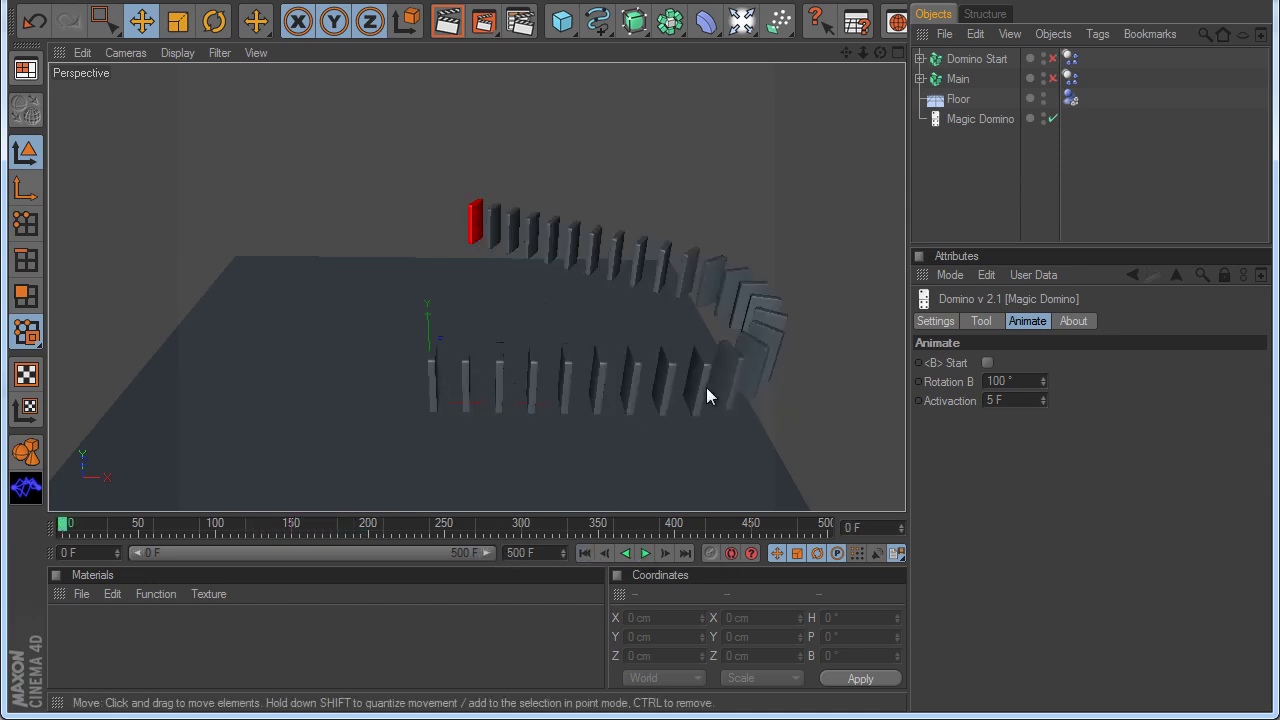
{"action": "left_click", "coordinate": [920, 59]}
{"action": "left_click", "coordinate": [930, 78]}
{"action": "left_click", "coordinate": [930, 78]}
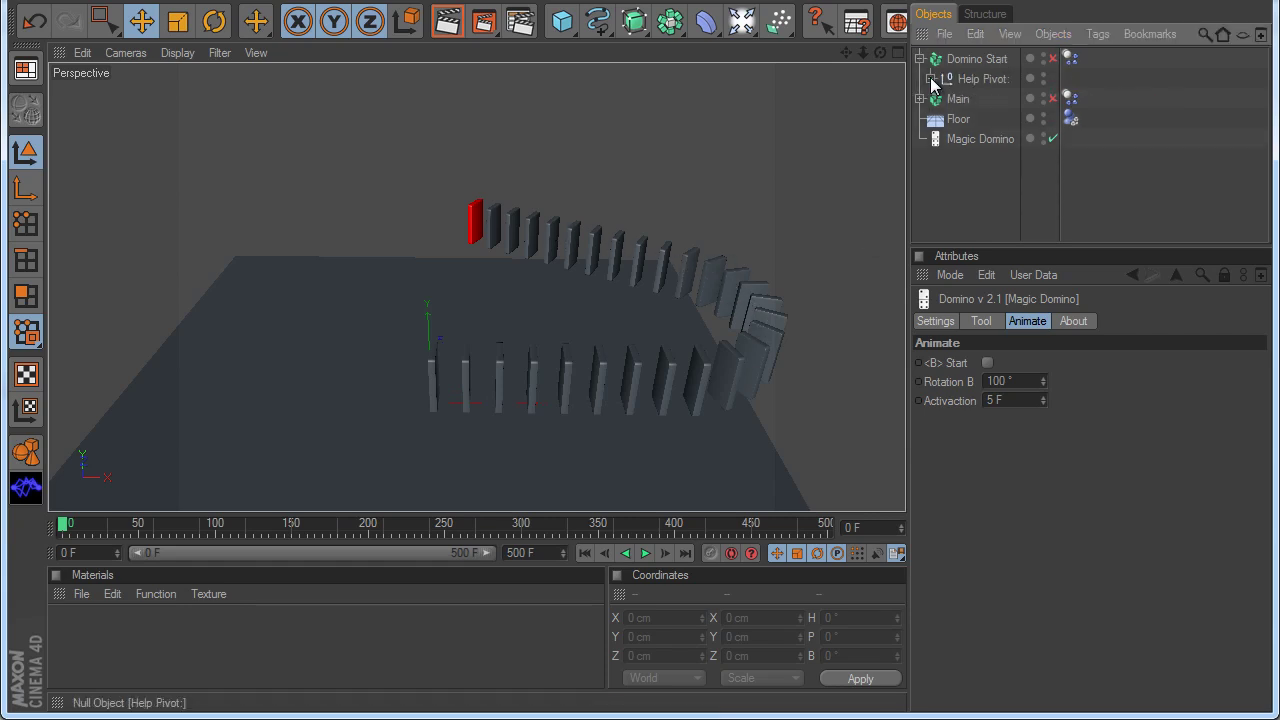
{"action": "left_click", "coordinate": [920, 59]}
- Attach a SoundsFX Python tag to all the dominoes in the Main group
{"action": "left_click", "coordinate": [920, 79]}
{"action": "left_click", "coordinate": [977, 100]}
{"action": "scroll", "coordinate": [980, 109], "scroll_direction": "down", "scroll_amount": 10}
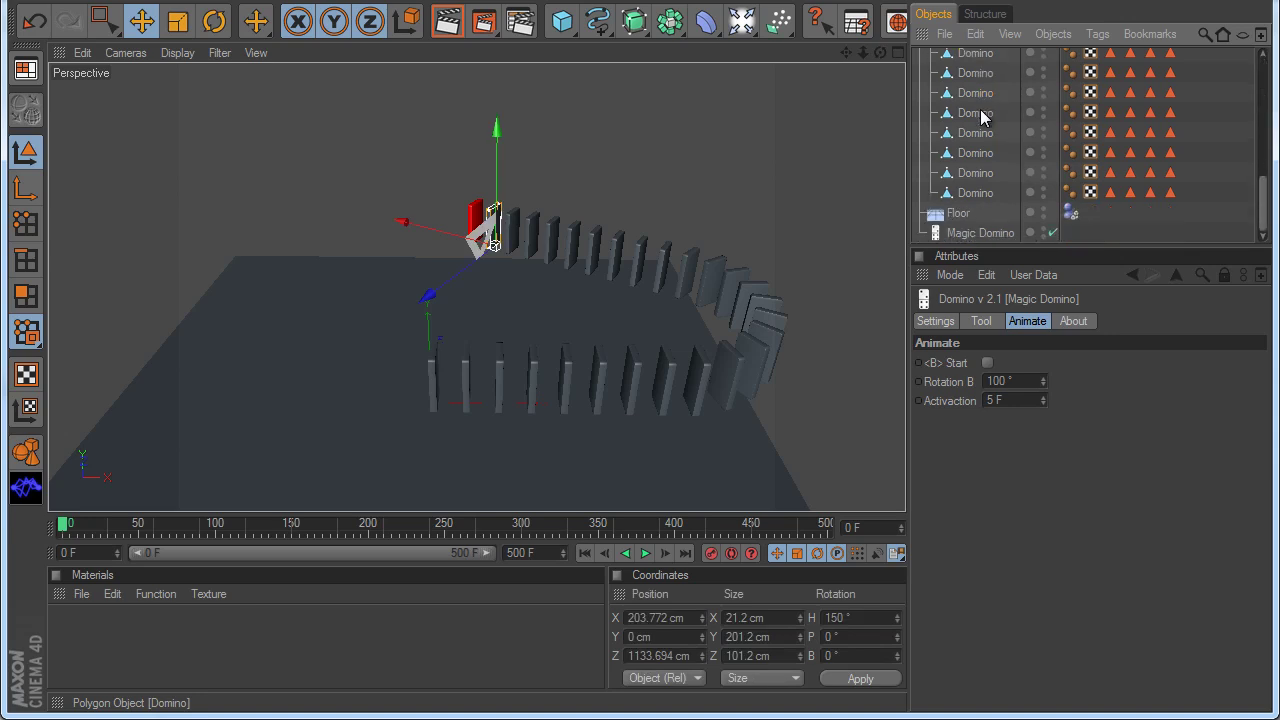
{"action": "left_click", "coordinate": [975, 193], "text": "shift"}
{"action": "left_click_drag", "start_coordinate": [1105, 249], "coordinate": [1103, 557]}
{"action": "right_click", "coordinate": [1004, 320]}
{"action": "mouse_move", "coordinate": [1078, 425]}
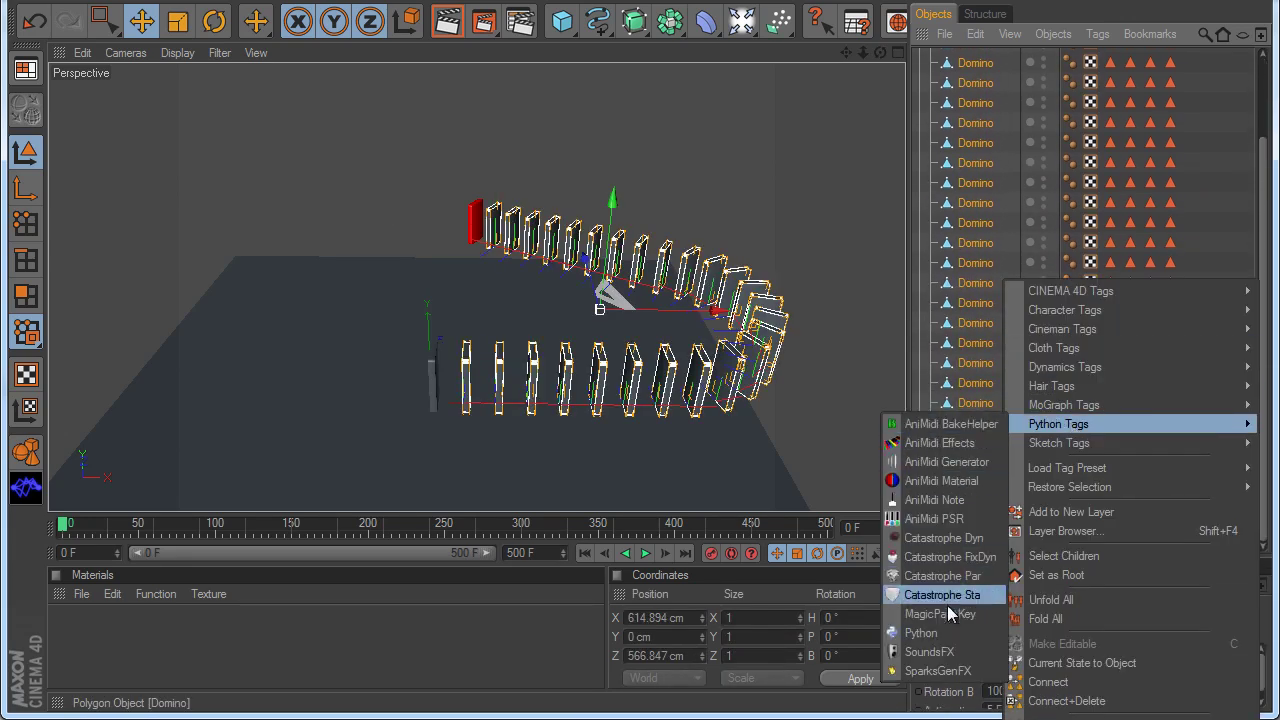
{"action": "left_click", "coordinate": [948, 651]}
{"action": "left_click_drag", "start_coordinate": [1032, 557], "coordinate": [1024, 372]}
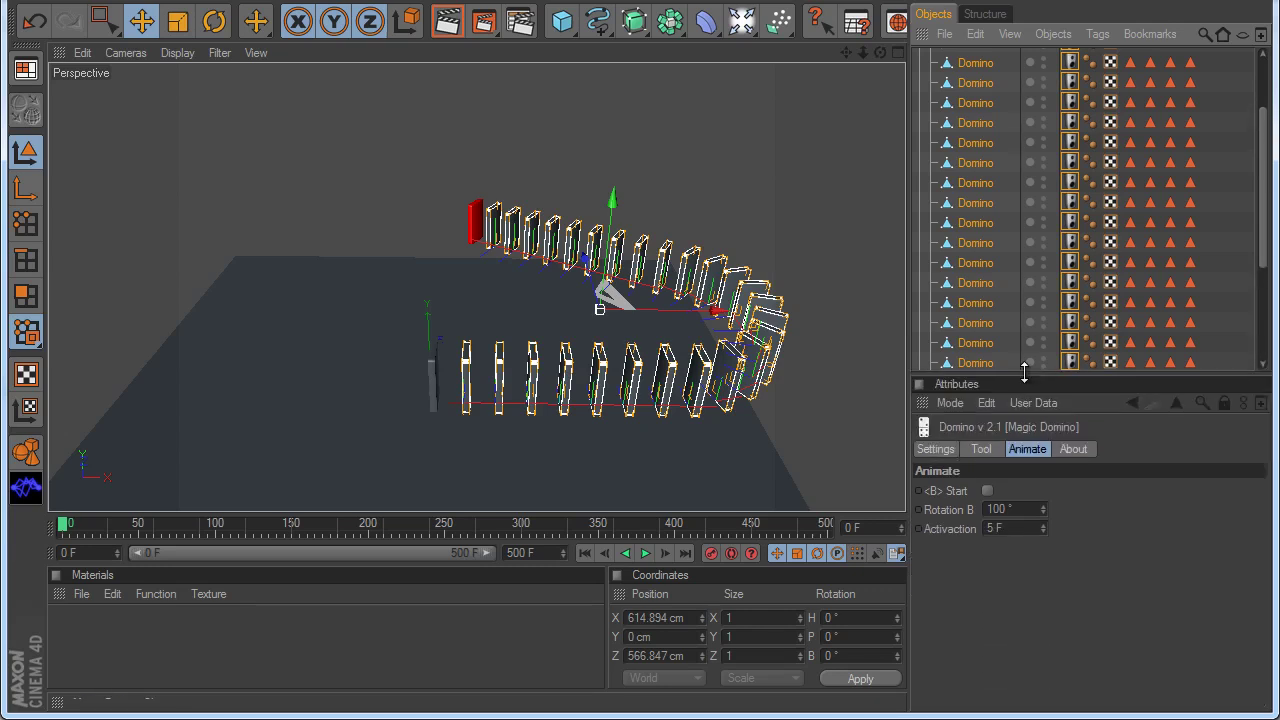
- Unlock the attributes display and select the SoundsFX tags of all the dominoes
{"action": "left_click", "coordinate": [982, 450]}
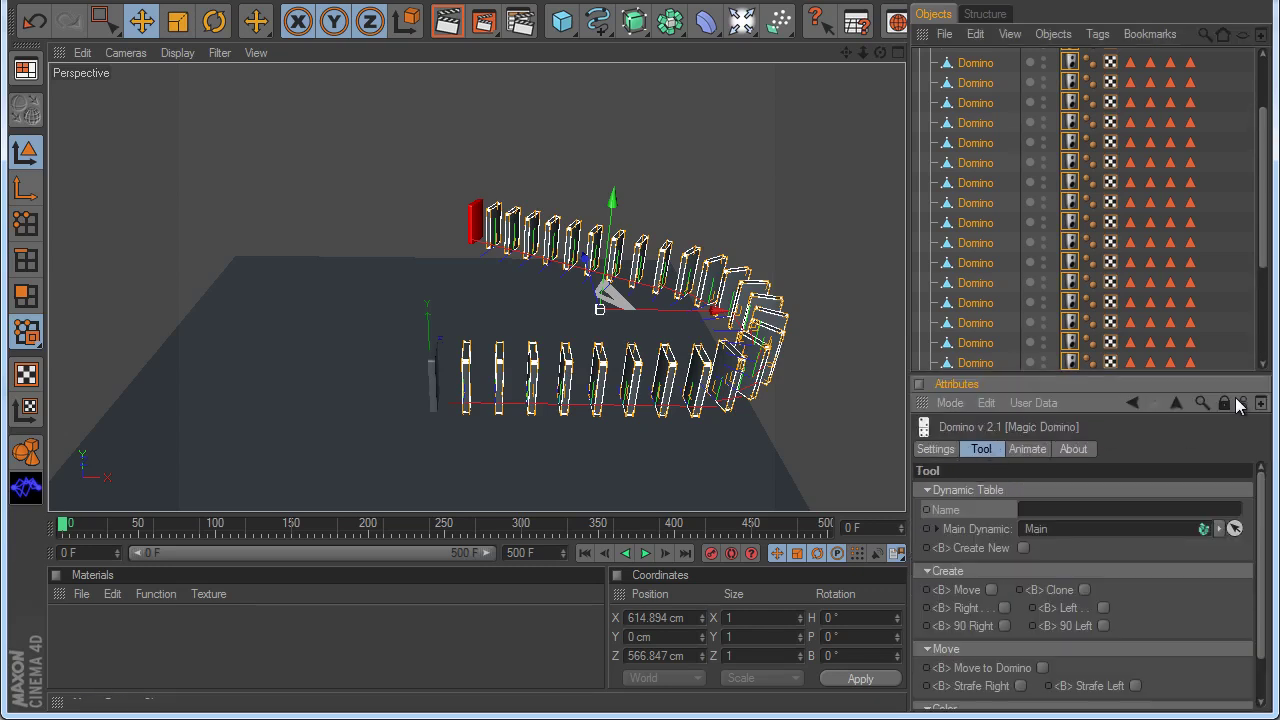
{"action": "left_click", "coordinate": [1222, 401]}
{"action": "left_click", "coordinate": [969, 449]}
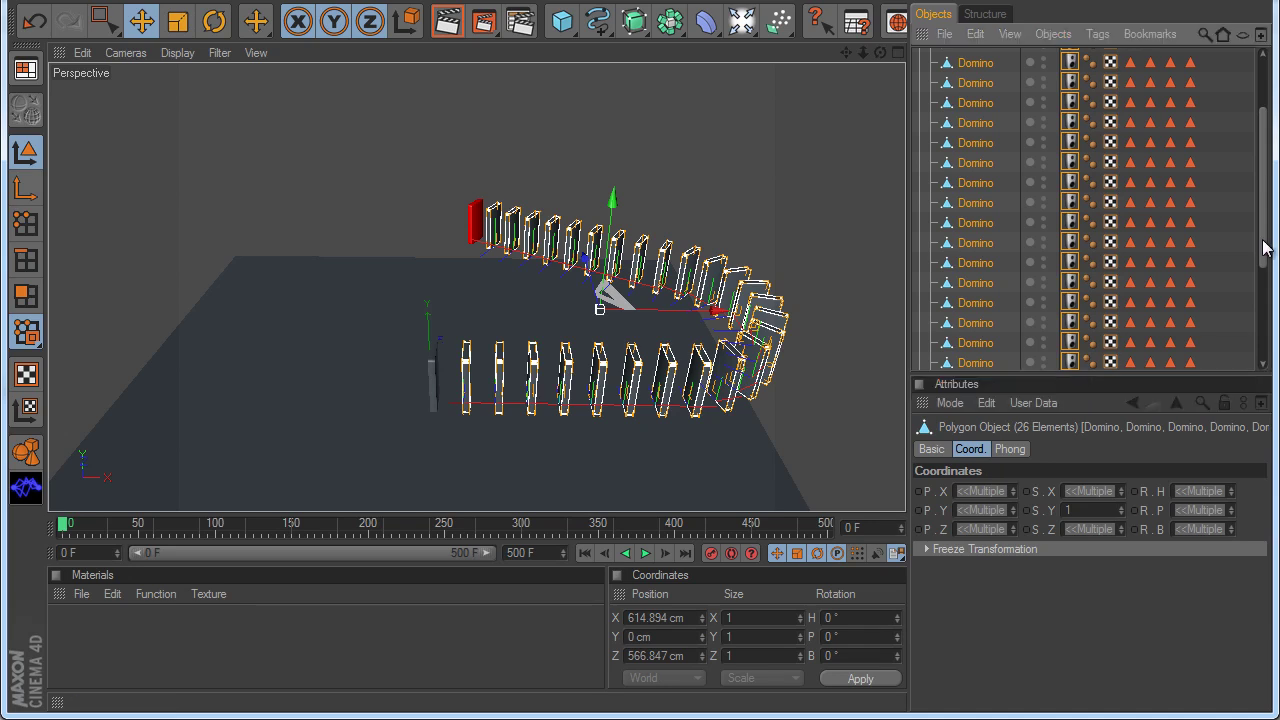
{"action": "left_click_drag", "start_coordinate": [1264, 255], "coordinate": [1275, 340]}
{"action": "left_click", "coordinate": [1071, 320]}
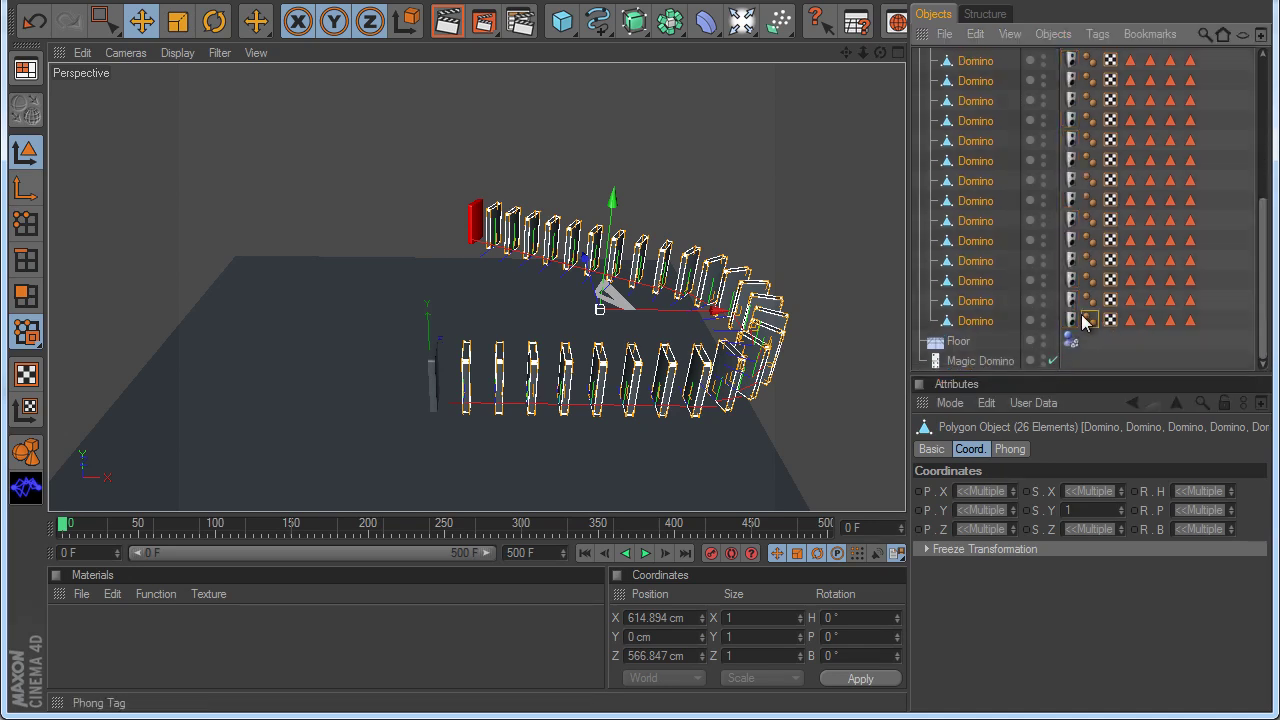
{"action": "scroll", "coordinate": [1080, 320], "scroll_direction": "up", "scroll_amount": 5}
{"action": "left_click", "coordinate": [1069, 99], "text": "shift"}
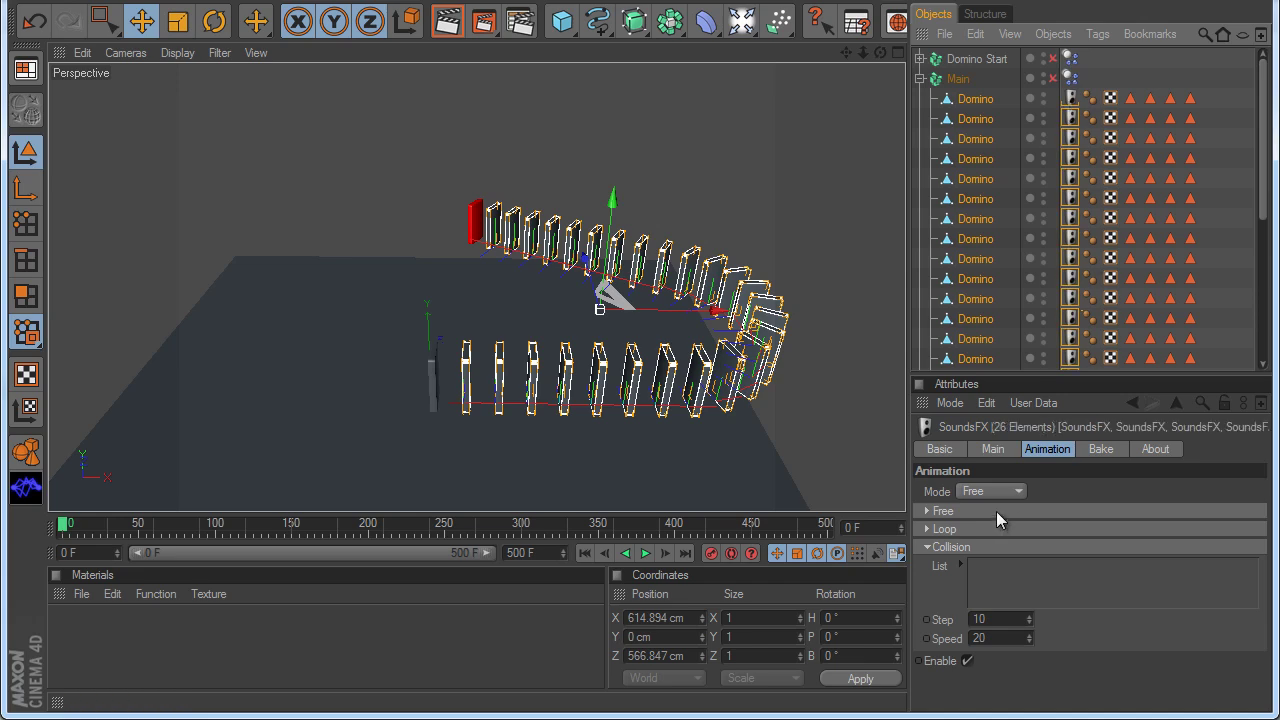
- Load Tap.wav from the Sounds folder into the selected SoundsFX tags and preview the sound
{"action": "left_click", "coordinate": [990, 449]}
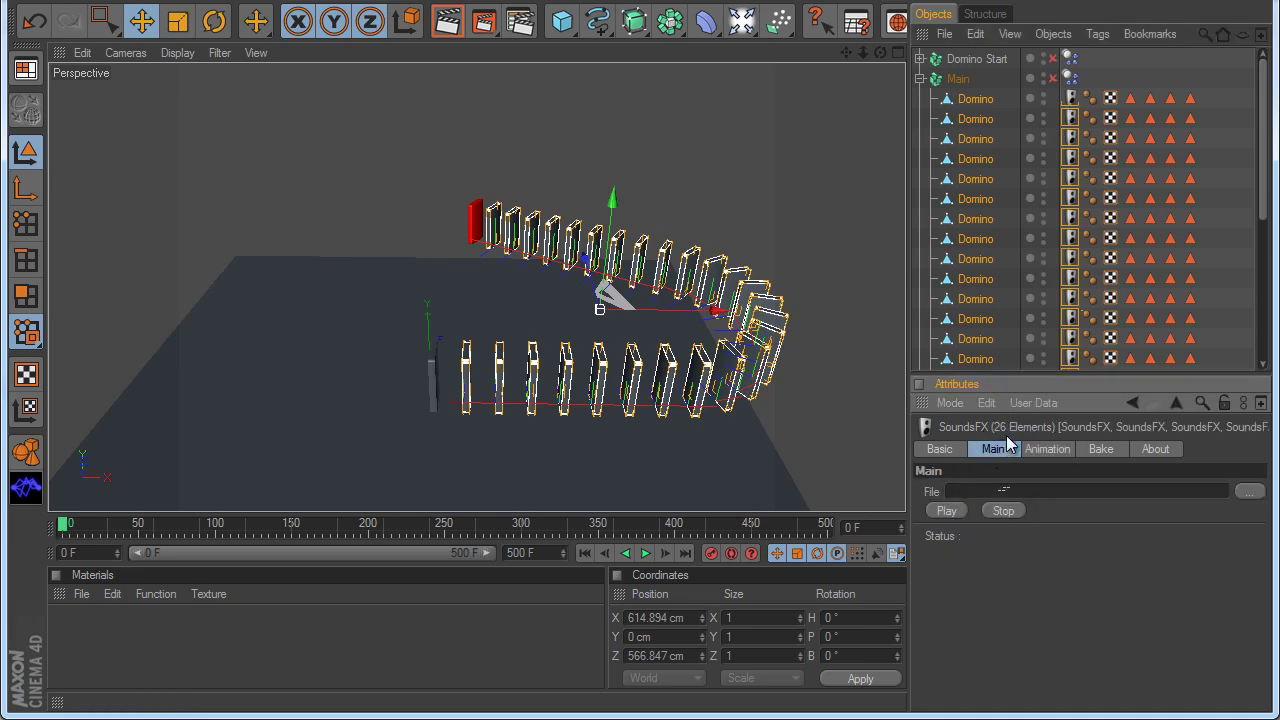
{"action": "left_click", "coordinate": [1249, 491]}
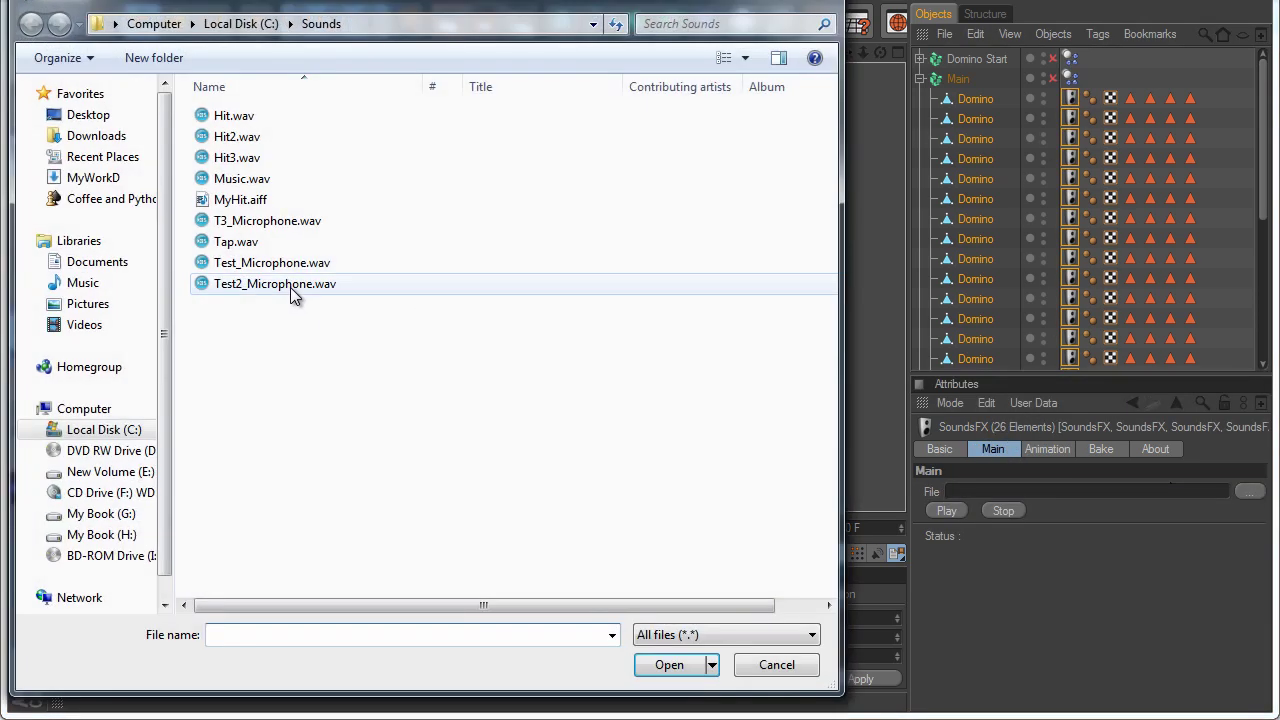
{"action": "left_click", "coordinate": [252, 200]}
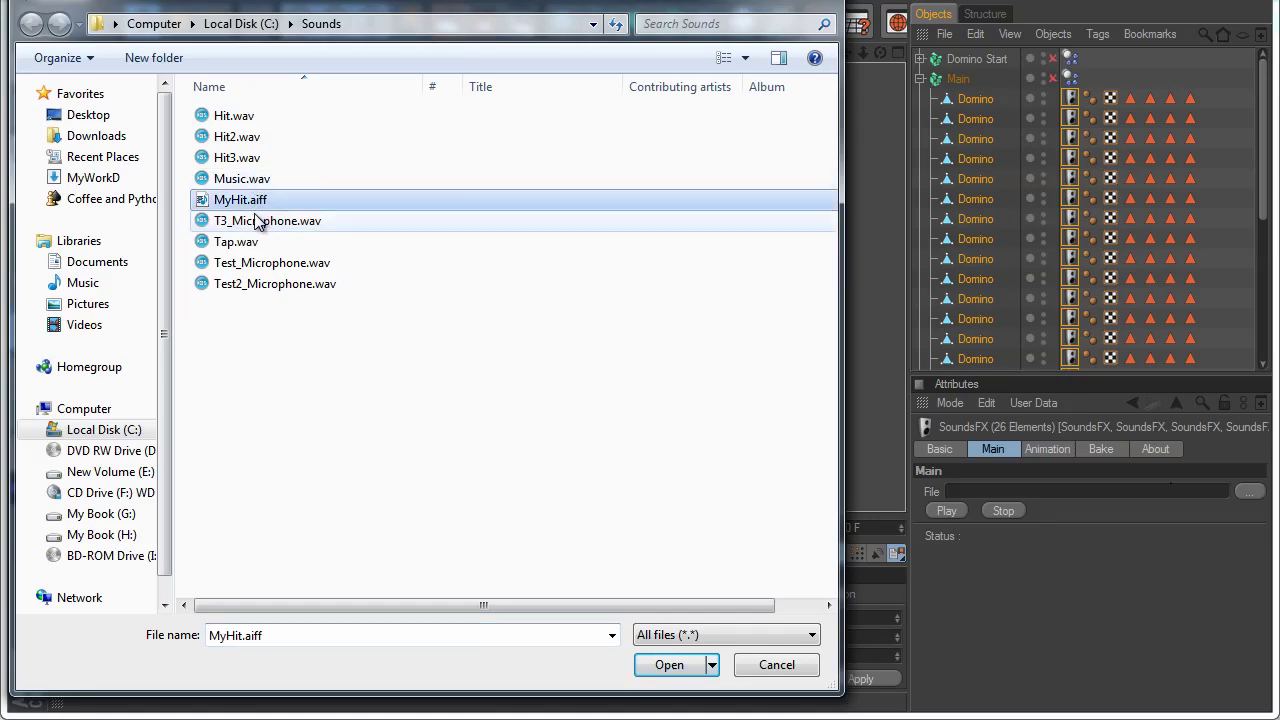
{"action": "double_click", "coordinate": [245, 242]}
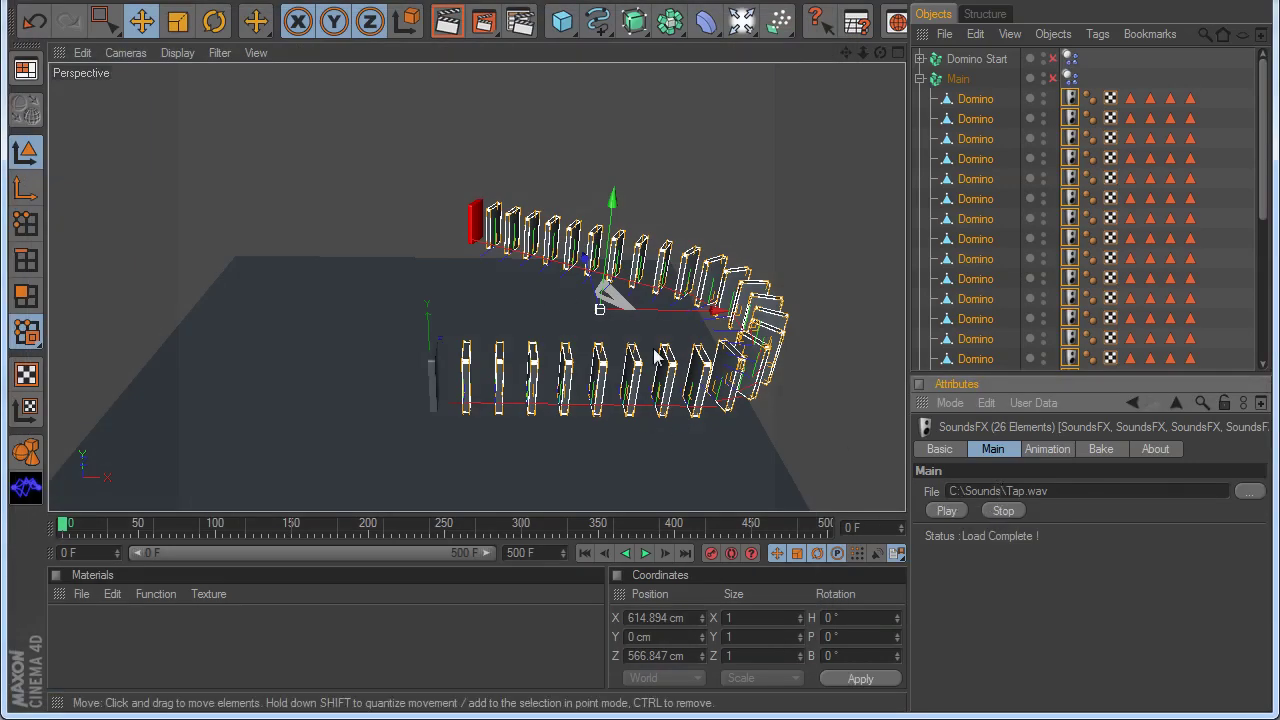
{"action": "left_click", "coordinate": [945, 510]}
- Set the SoundsFX animation mode to Collision and add all the selected dominoes to the collision list
{"action": "left_click", "coordinate": [1040, 451]}
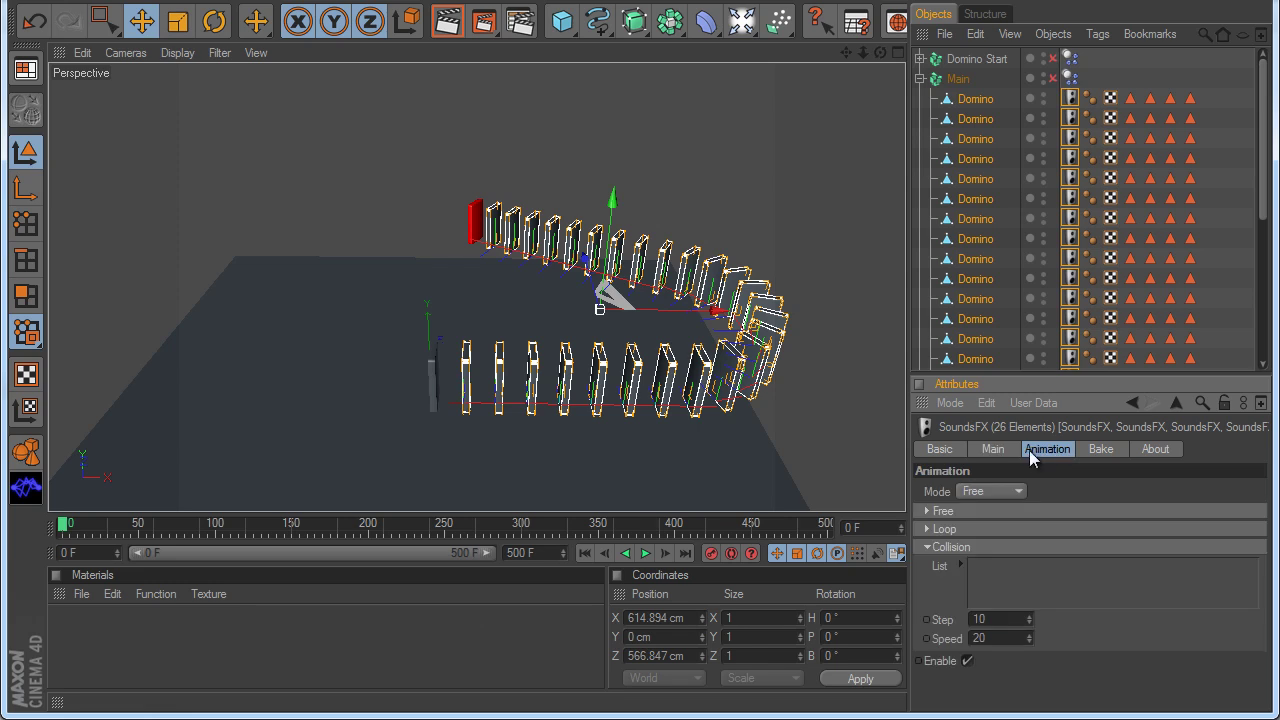
{"action": "left_click", "coordinate": [991, 490]}
{"action": "left_click", "coordinate": [992, 550]}
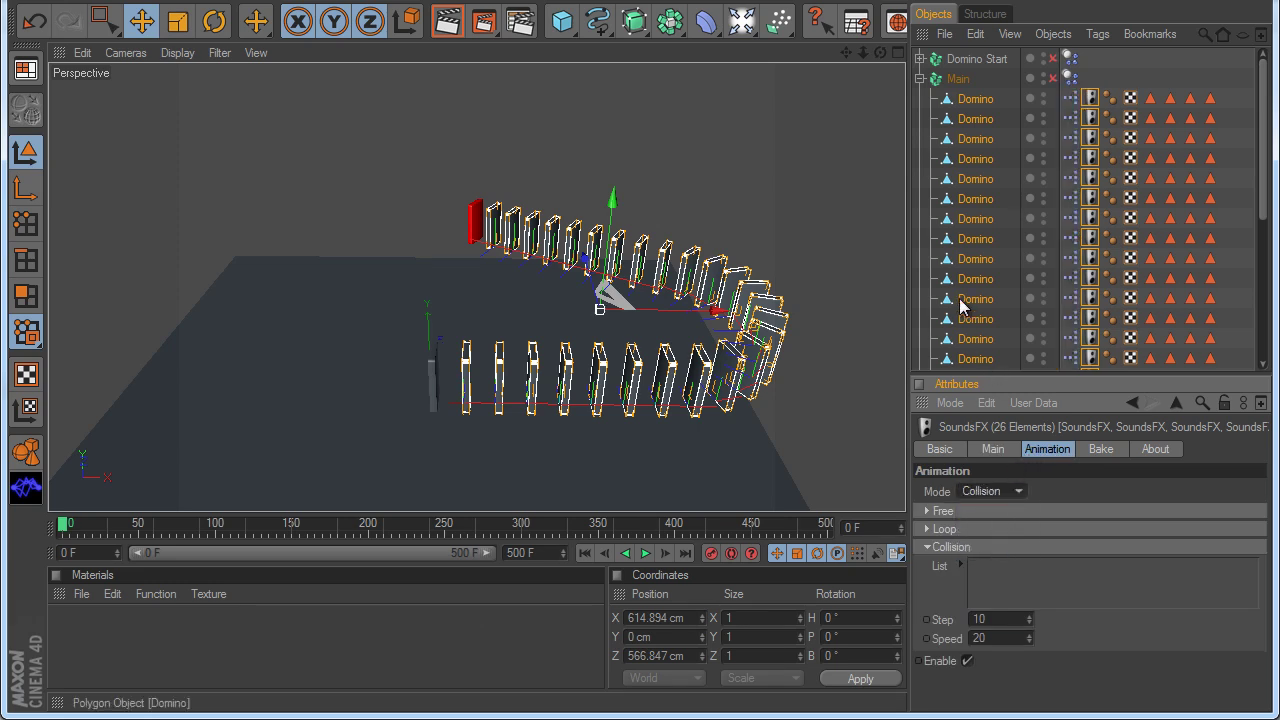
{"action": "left_click_drag", "start_coordinate": [965, 300], "coordinate": [1022, 568]}
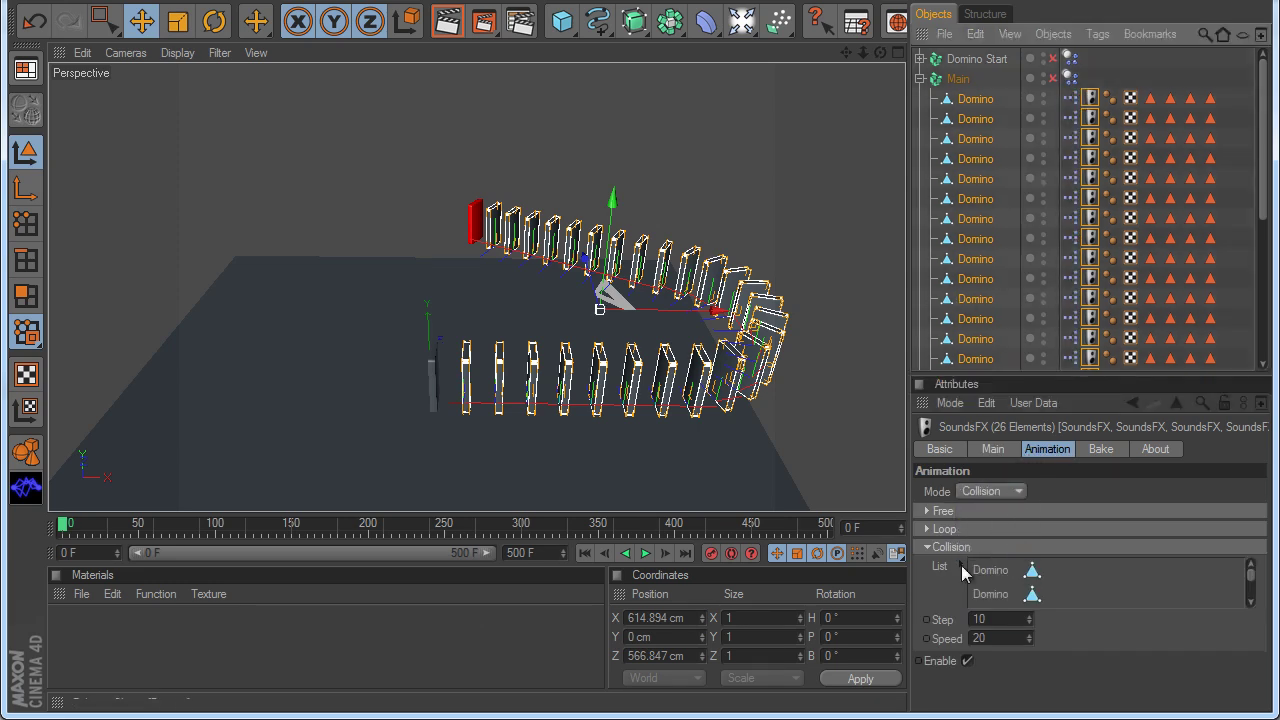
- Play the domino simulation from the start with nothing selected to check the collision sounds, and stop it
{"action": "left_click", "coordinate": [640, 553]}
{"action": "left_click", "coordinate": [789, 457]}
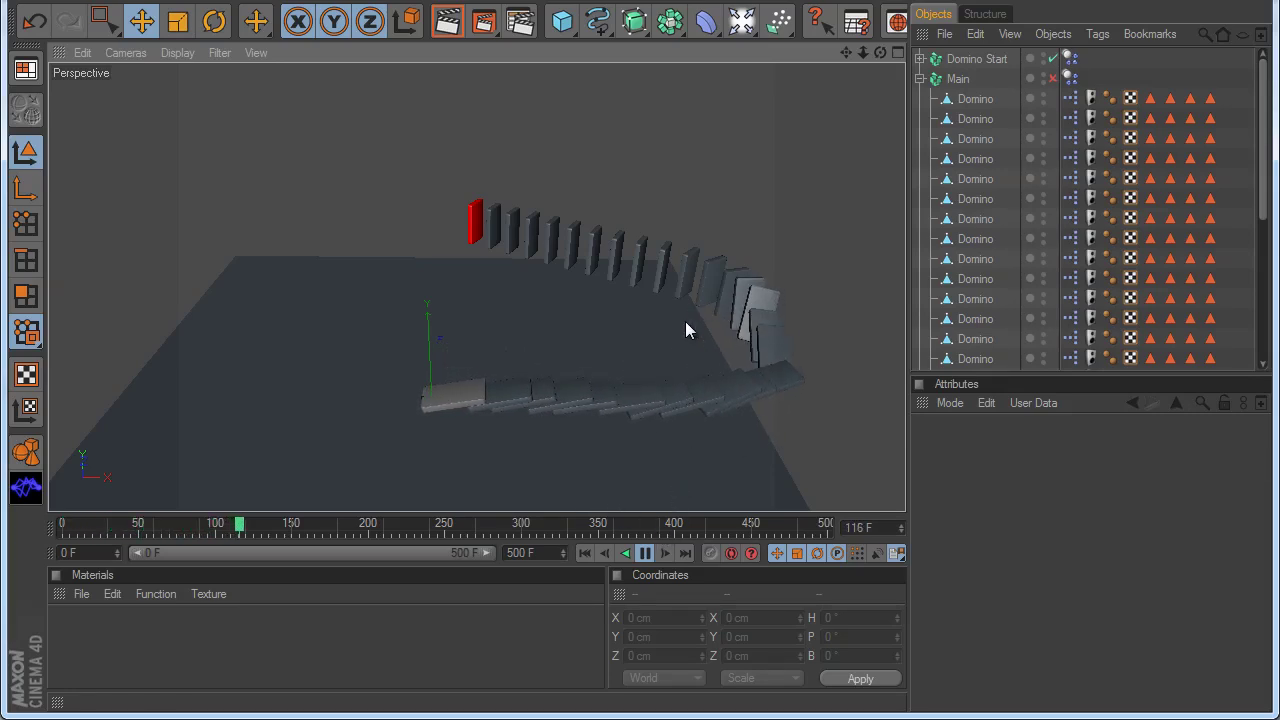
{"action": "left_click", "coordinate": [643, 553]}
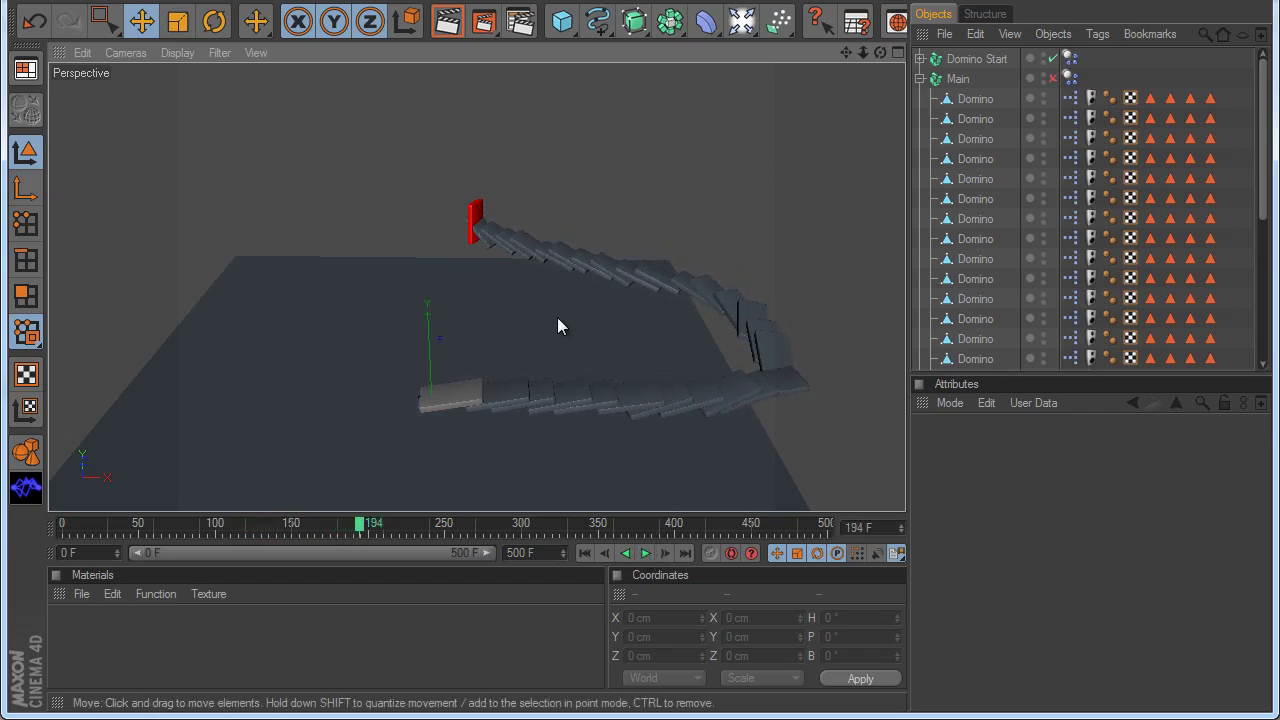
- Select all the dominoes' SoundsFX tags and bake their collision sounds
{"action": "left_click", "coordinate": [1090, 102]}
{"action": "scroll", "coordinate": [1130, 278], "scroll_direction": "down", "scroll_amount": 5}
{"action": "left_click", "coordinate": [1093, 324], "text": "shift"}
{"action": "left_click", "coordinate": [1101, 449]}
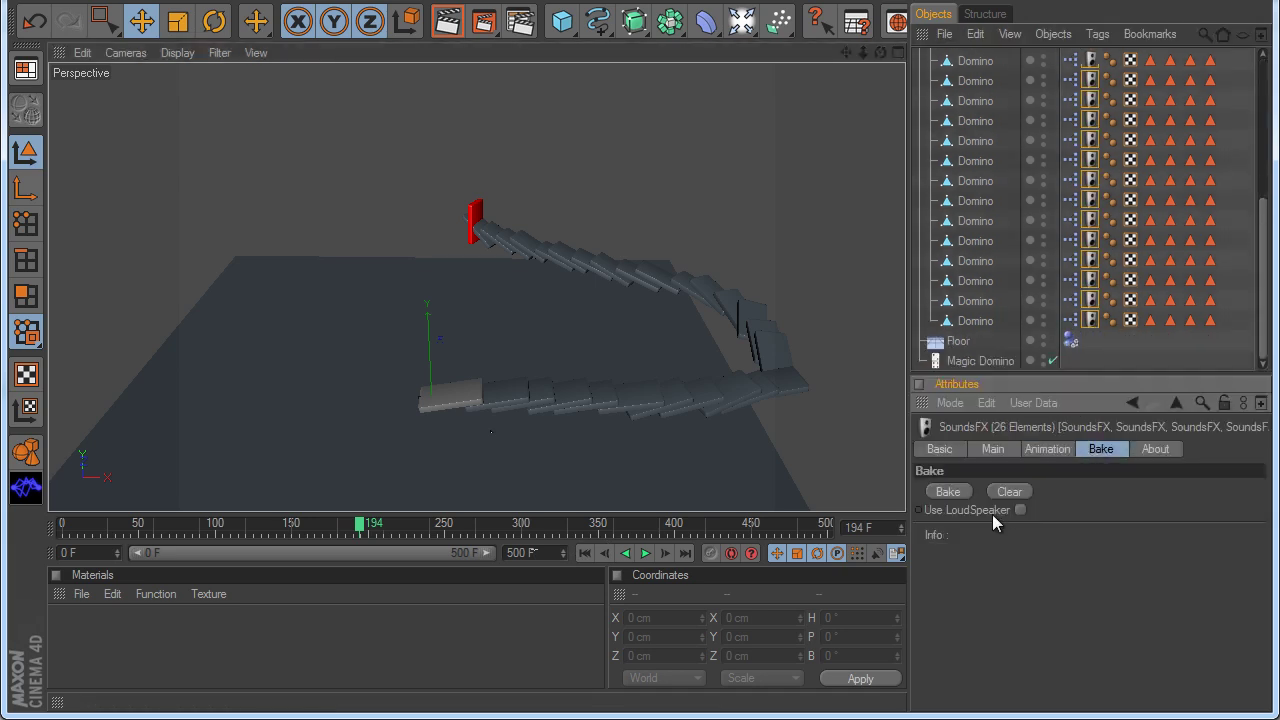
{"action": "left_click", "coordinate": [948, 491]}
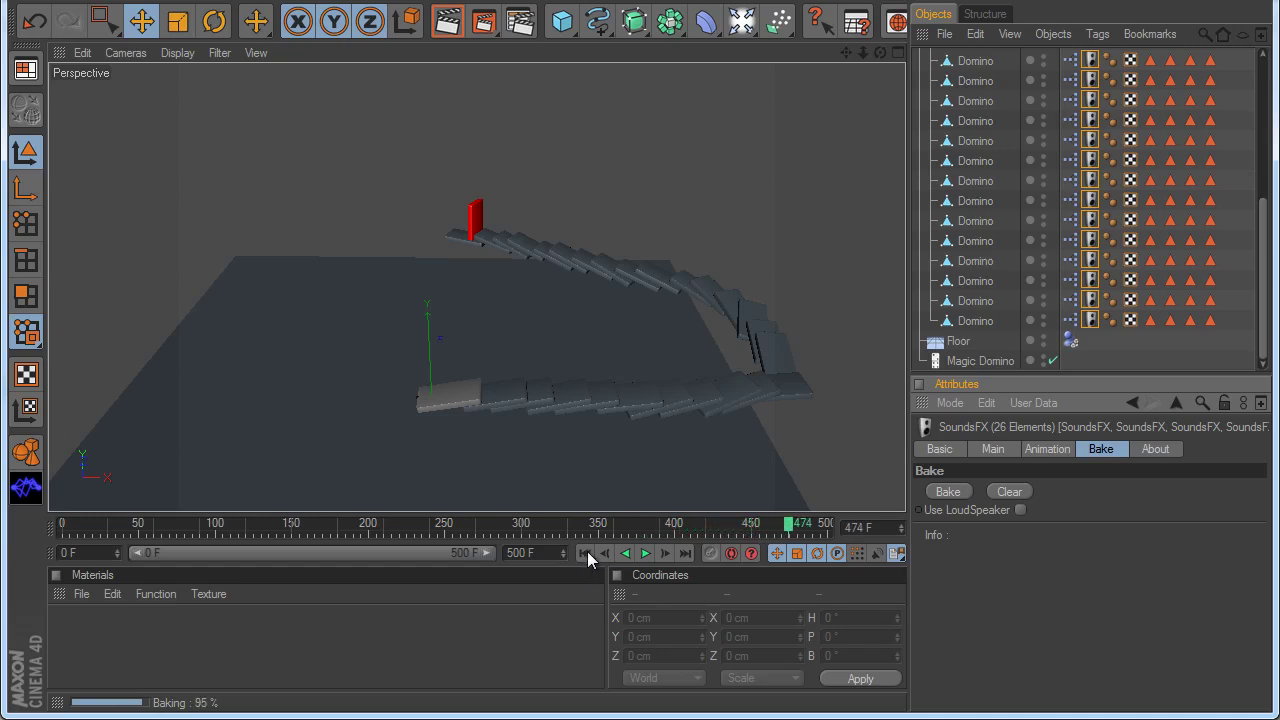
- Play back the baked domino animation to check its sound, and stop it once the chain has fallen
{"action": "left_click", "coordinate": [645, 553]}
{"action": "left_click", "coordinate": [796, 452]}
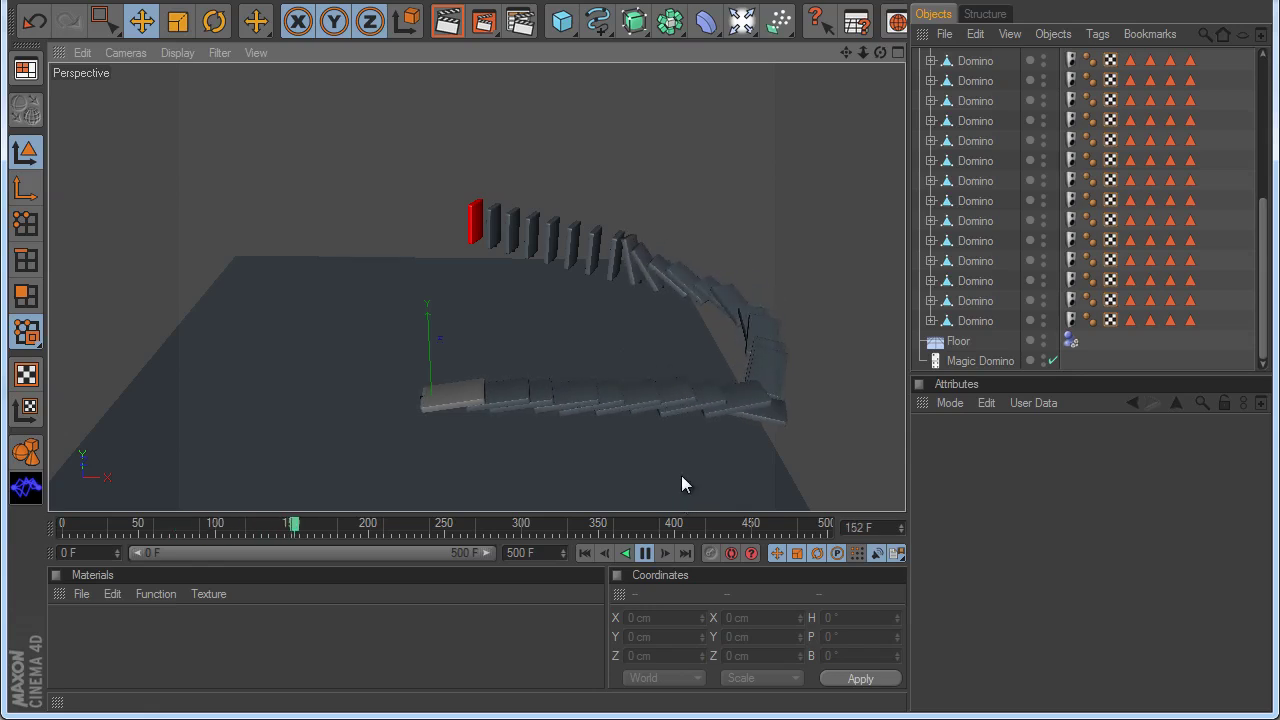
{"action": "left_click", "coordinate": [648, 556]}
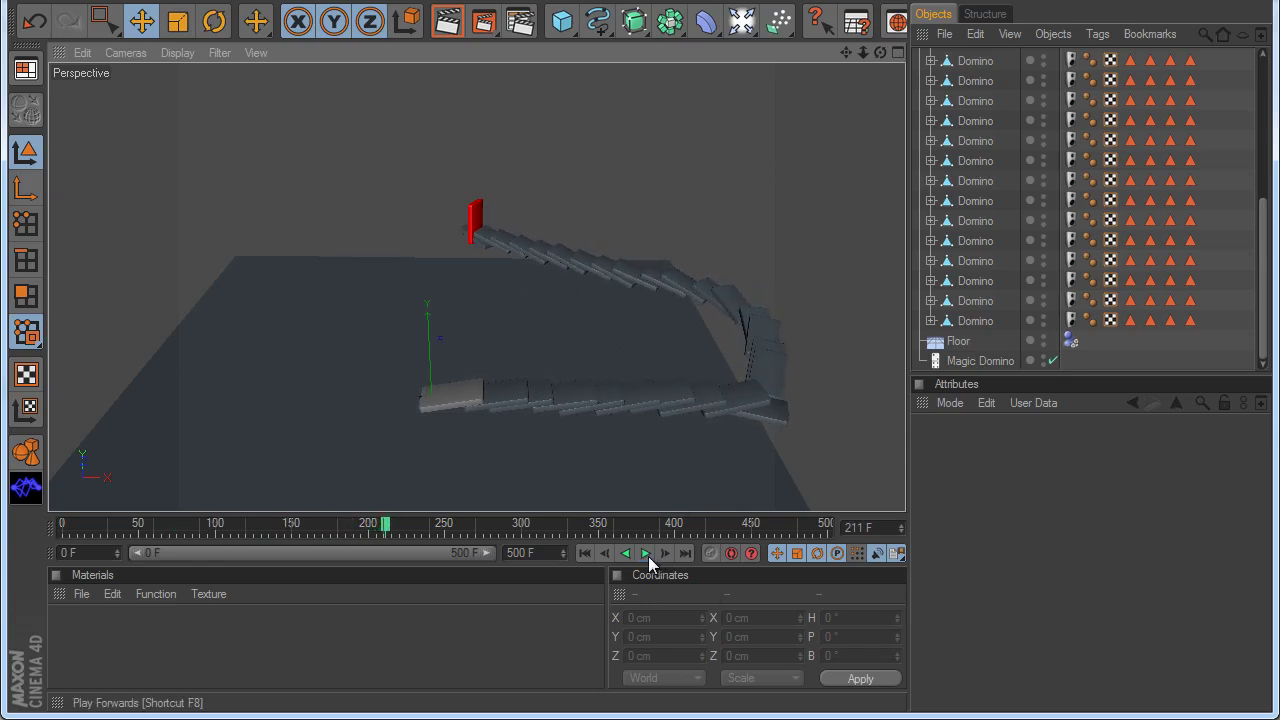